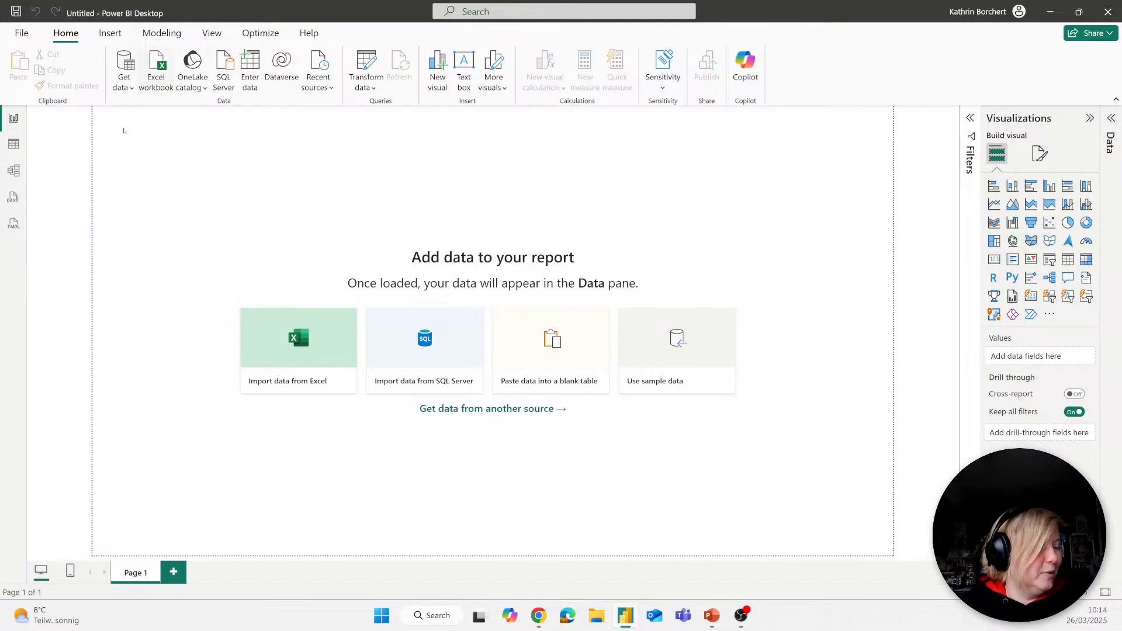
# Step: Load the Hospital ER CSV file from the Healthcare Analytics Template folder into the report
pyautogui.click(123, 82)
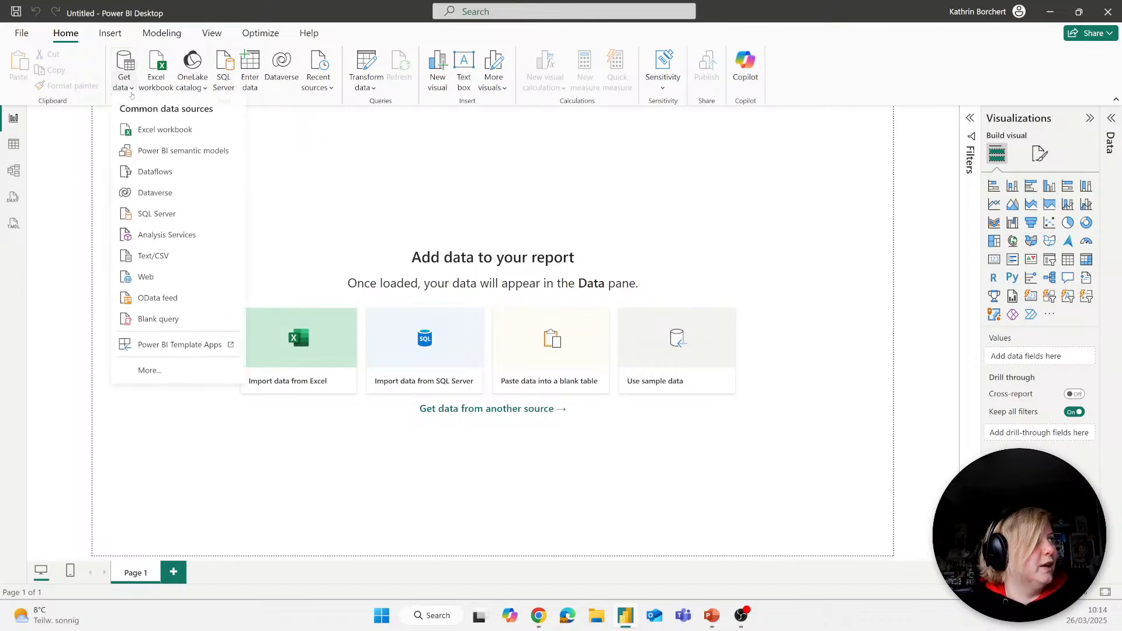
pyautogui.click(142, 257)
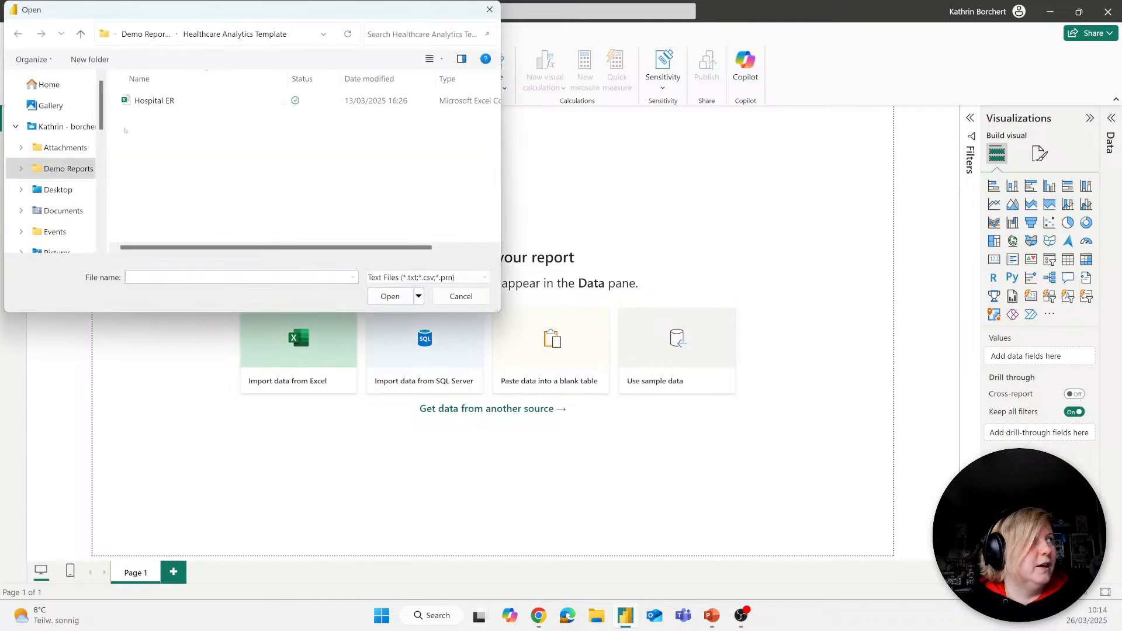
pyautogui.click(135, 104)
pyautogui.click(390, 296)
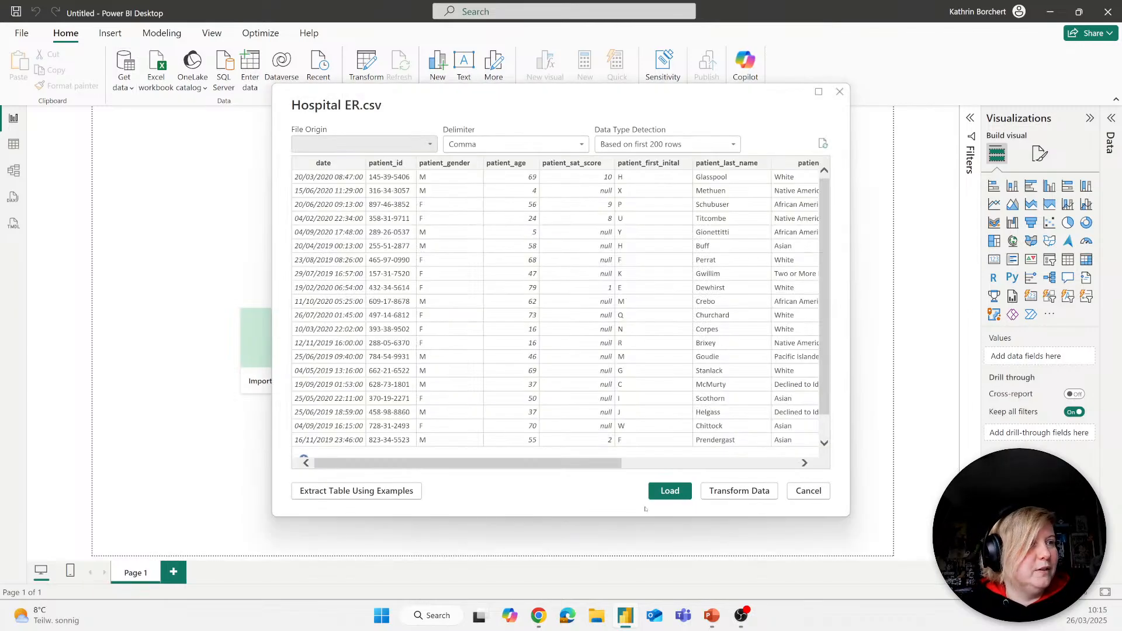
pyautogui.click(670, 491)
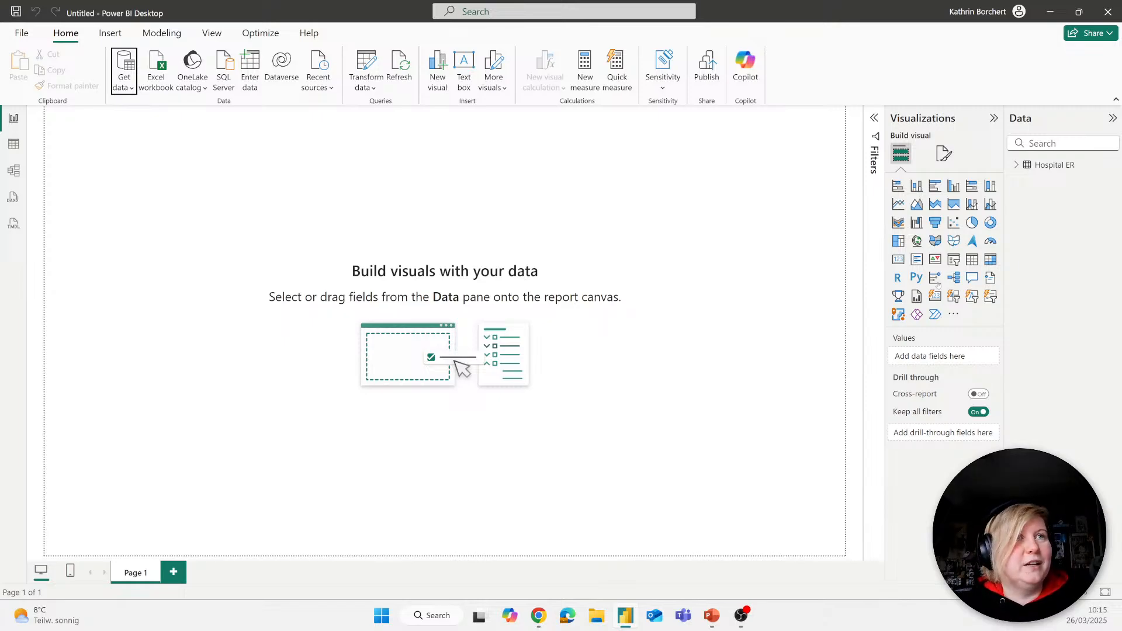
# Step: Add a table visual showing department_referral and the sum of patient_waittime, placed near the upper part of the report page
pyautogui.click(972, 259)
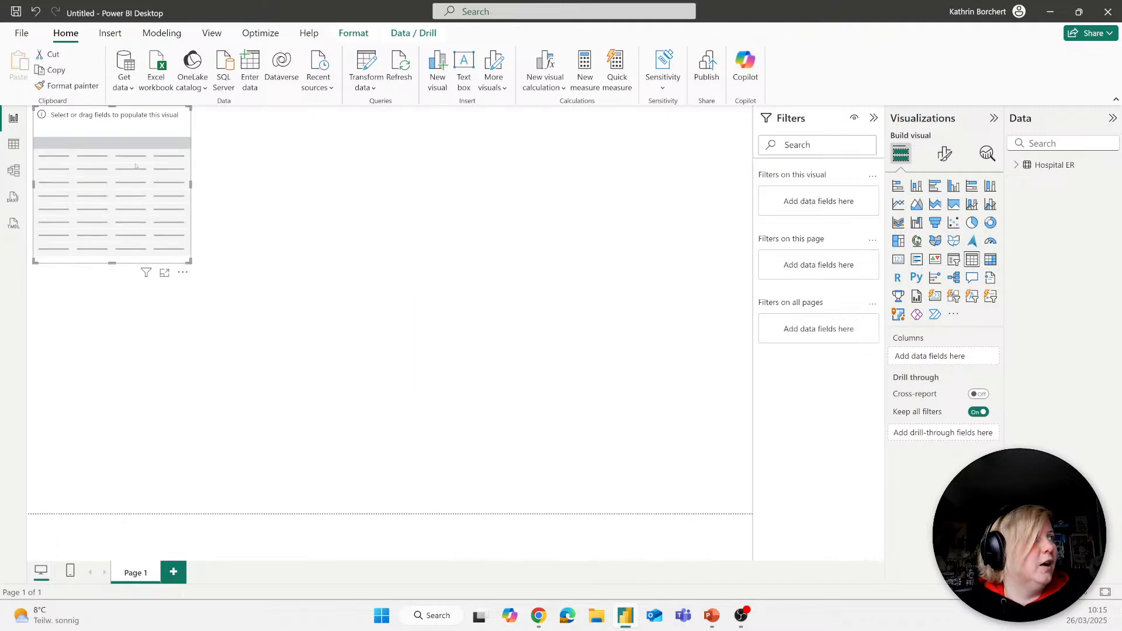
pyautogui.moveTo(135, 166); pyautogui.dragTo(437, 235)
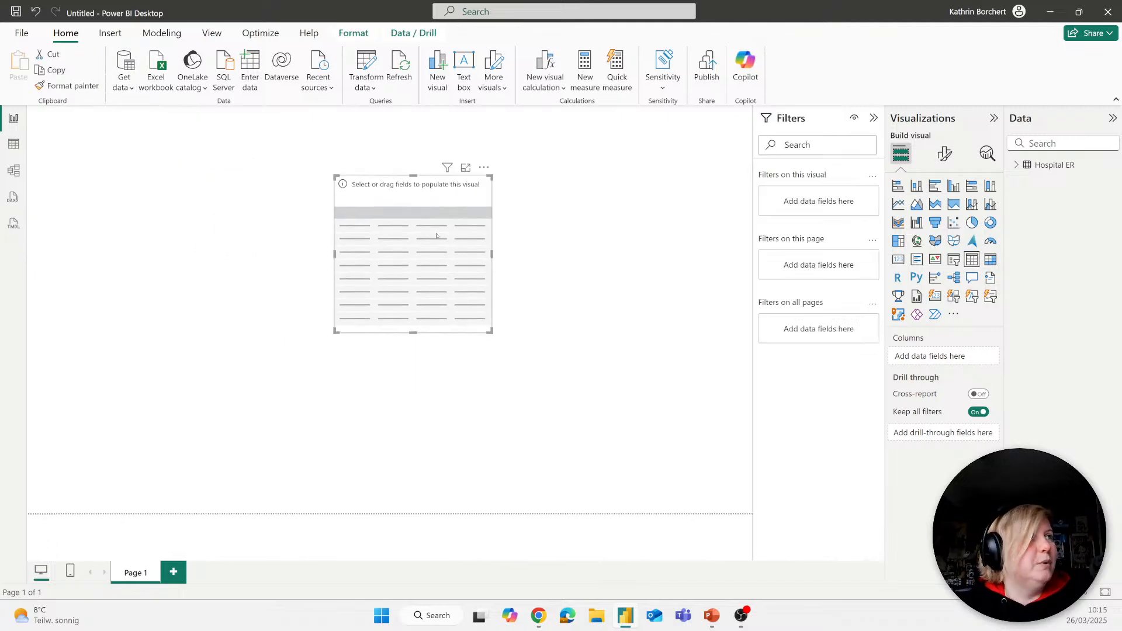
pyautogui.click(1016, 165)
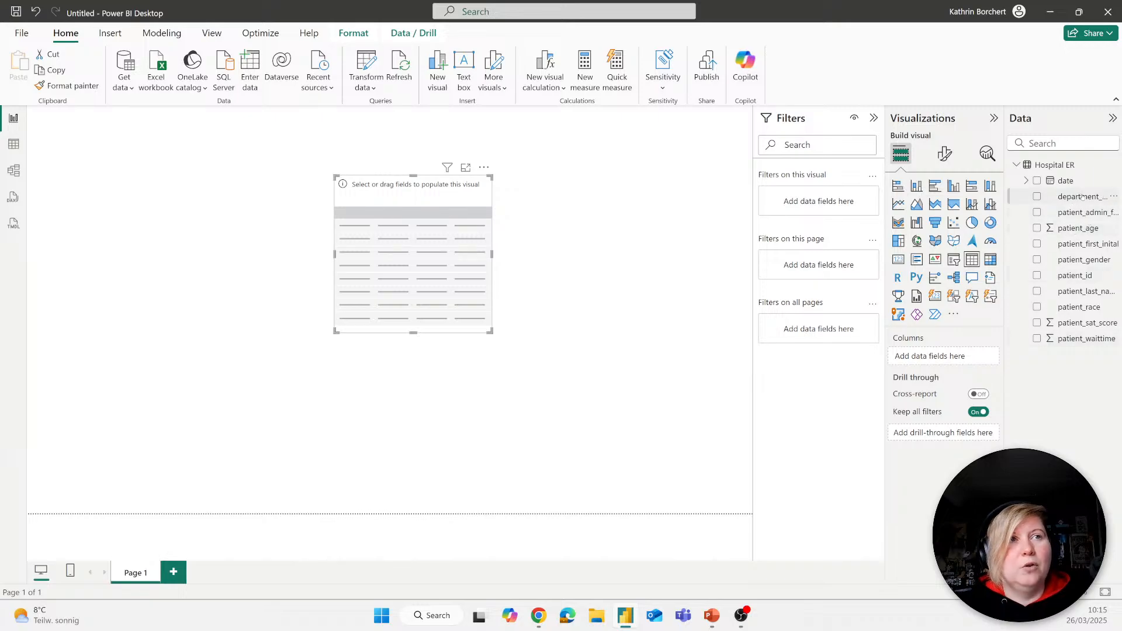
pyautogui.moveTo(1082, 197); pyautogui.dragTo(943, 355)
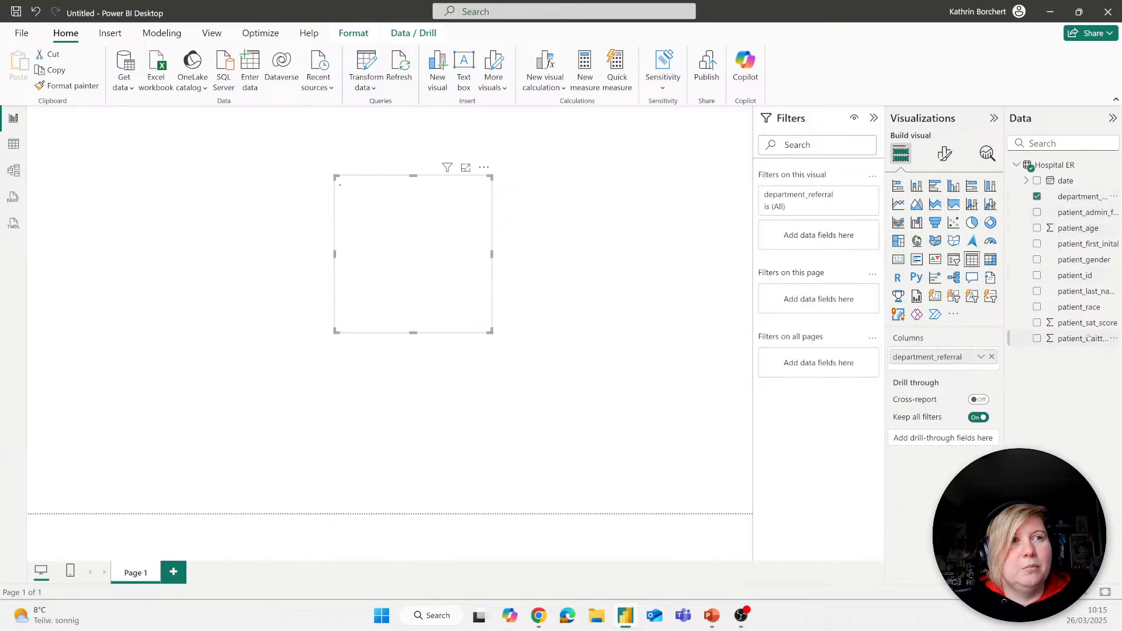
pyautogui.moveTo(1088, 338); pyautogui.dragTo(938, 371)
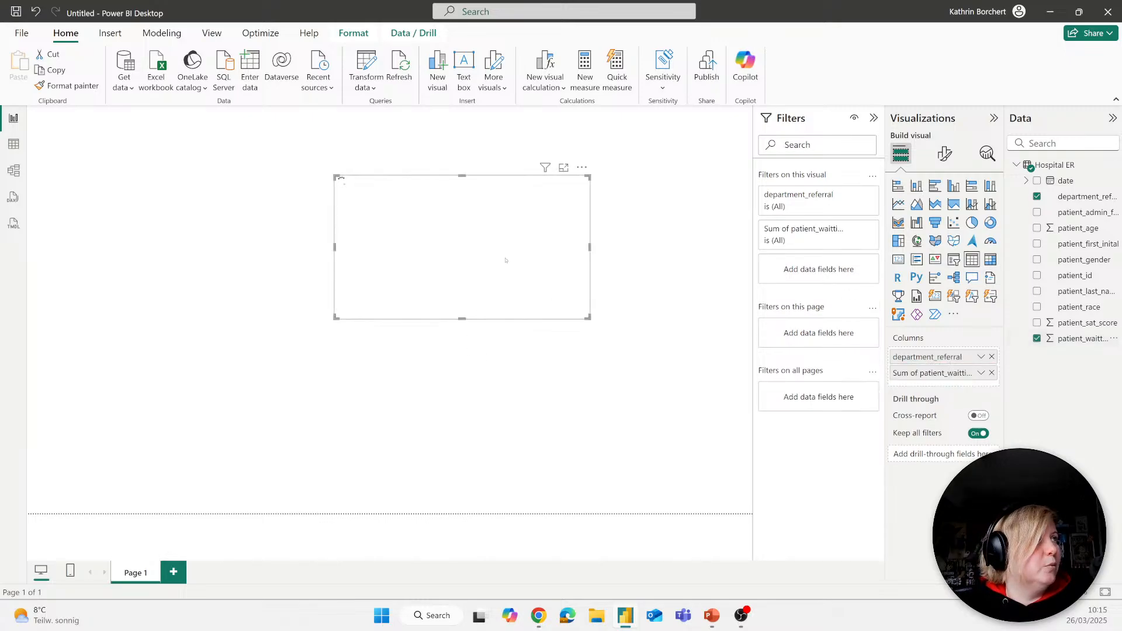
pyautogui.moveTo(505, 260); pyautogui.dragTo(321, 210)
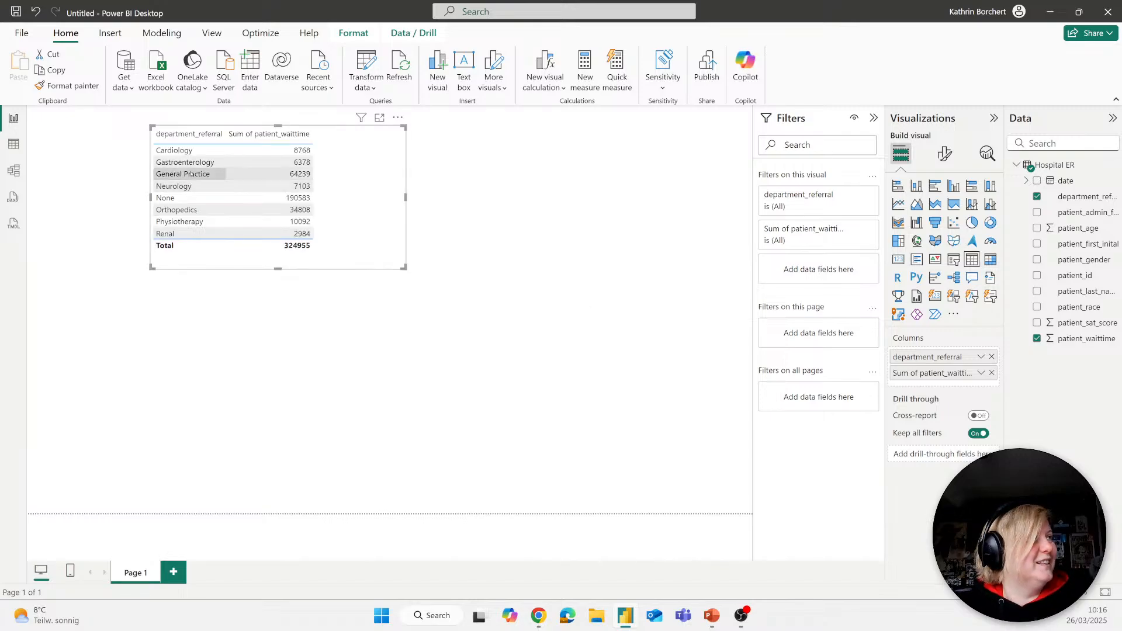
# Step: Try to publish the report, backing out at the request to save the changes
pyautogui.click(707, 78)
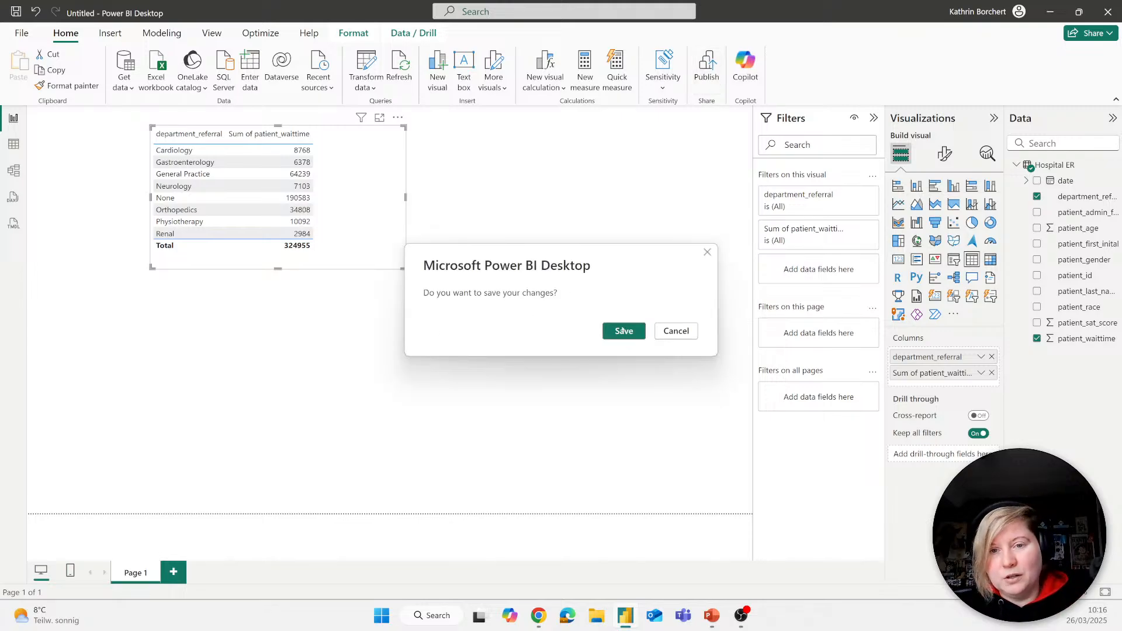
pyautogui.click(678, 331)
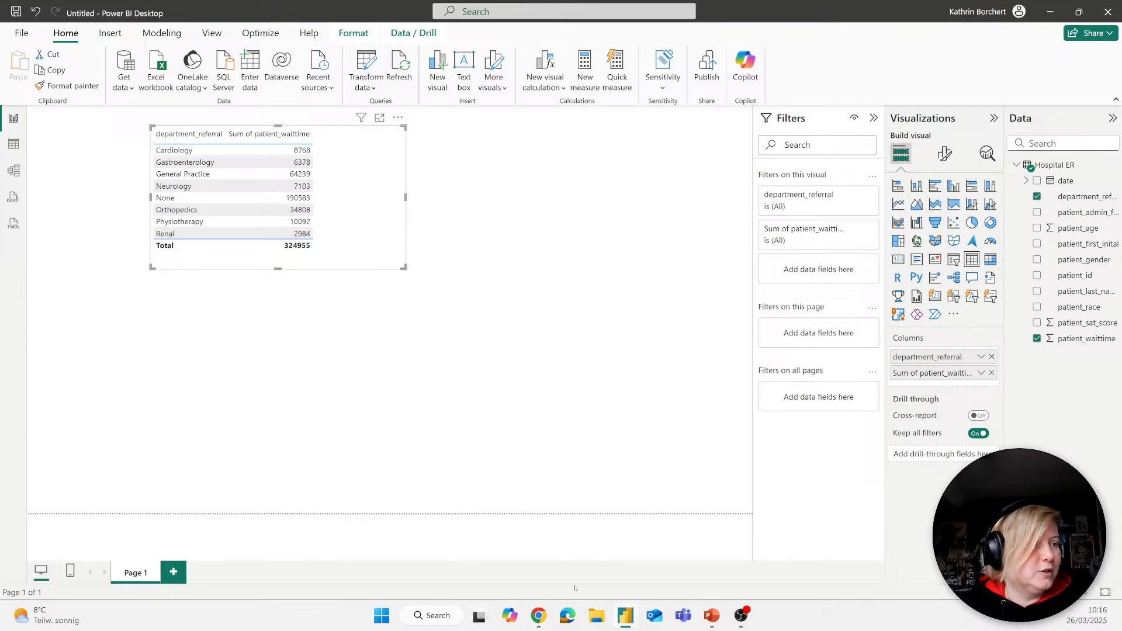
# Step: Switch to the Power BI service in Chrome and open the Fabric for Power BI User workspace
pyautogui.moveTo(538, 616)
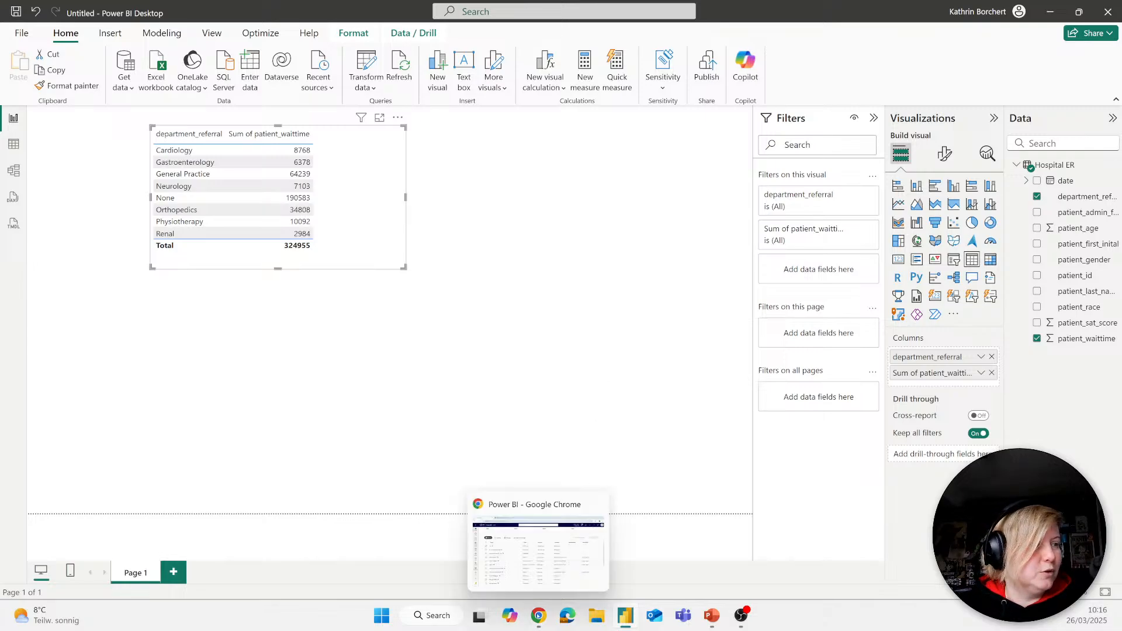
pyautogui.click(543, 563)
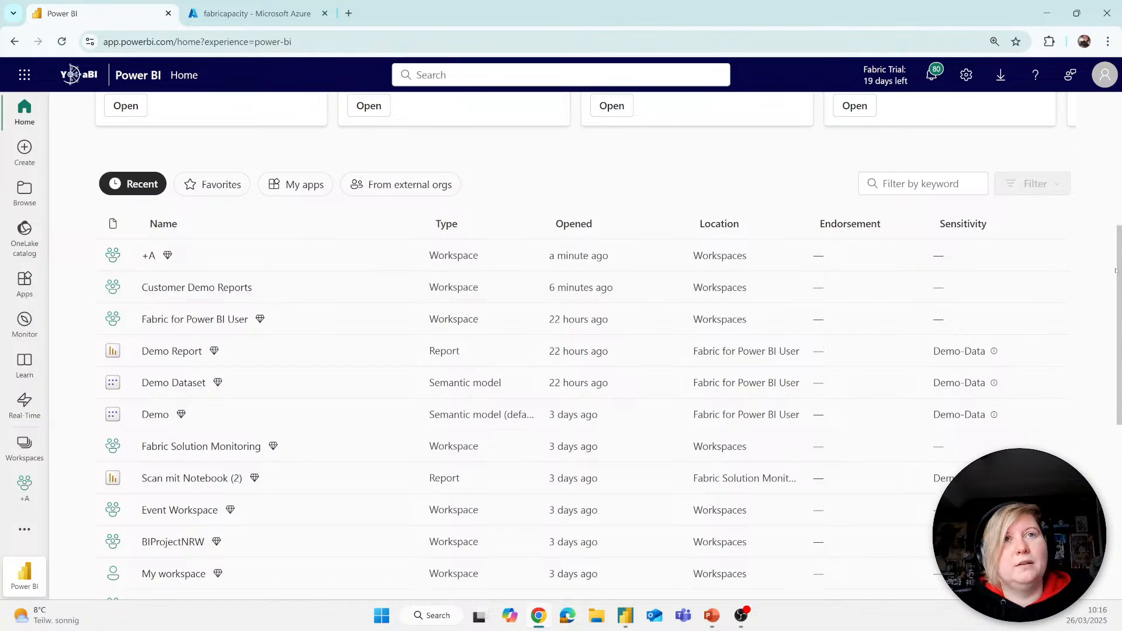
pyautogui.scroll(5, 518, 342)
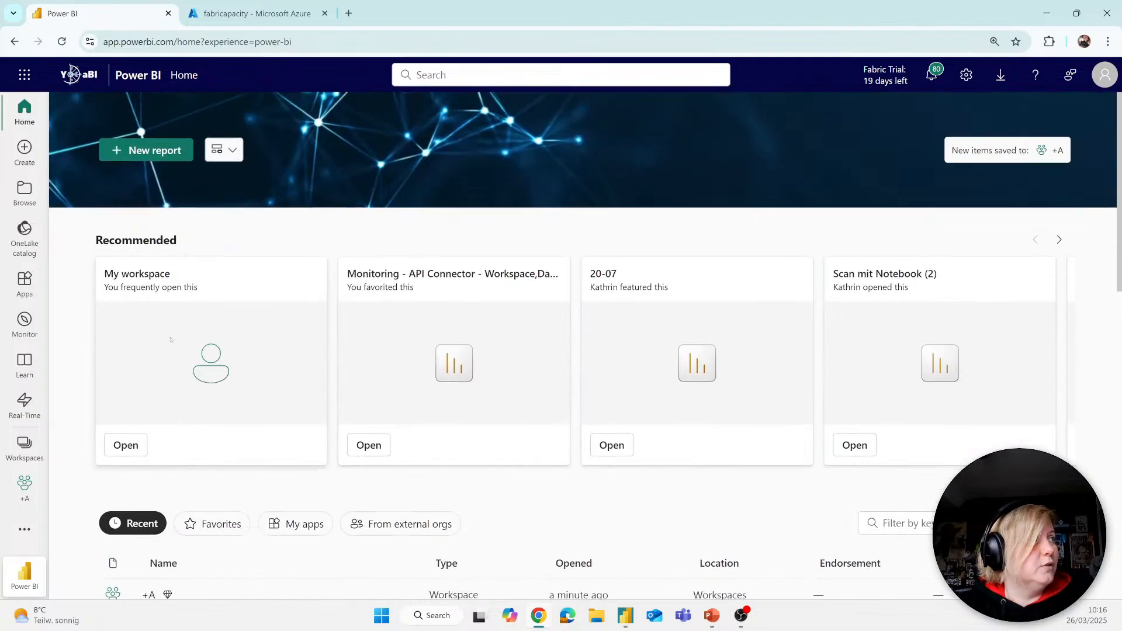
pyautogui.click(36, 448)
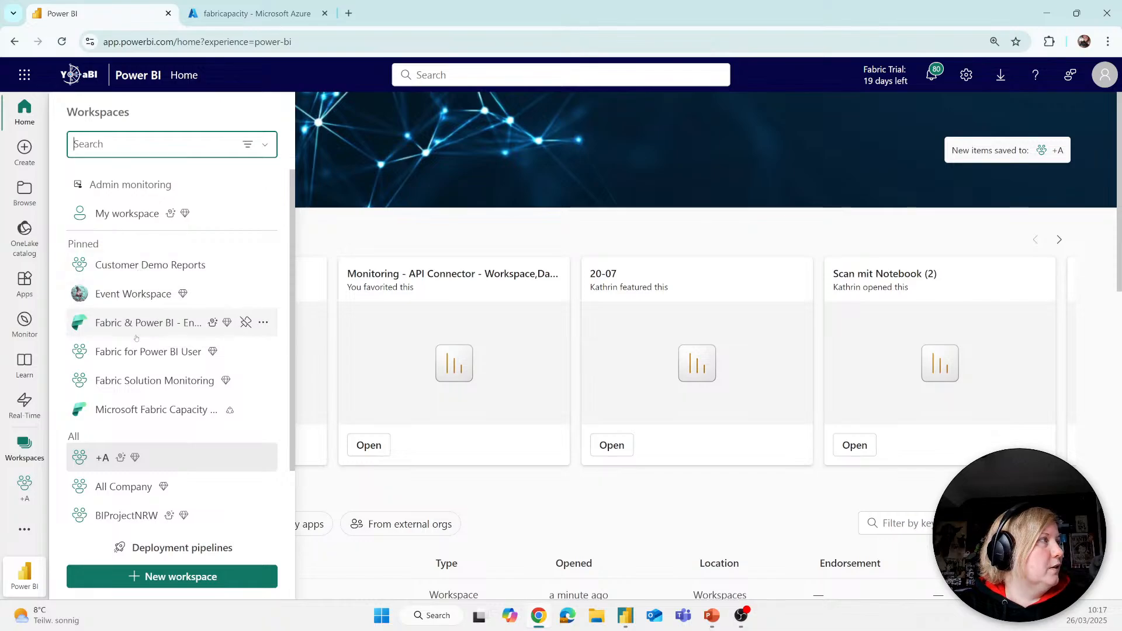
pyautogui.click(137, 353)
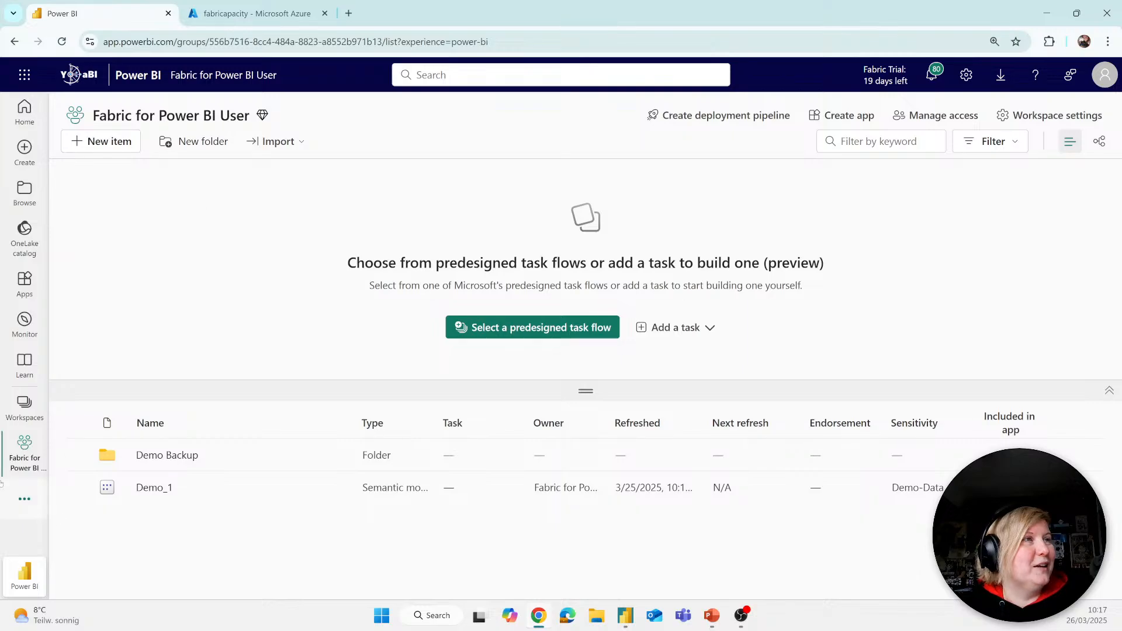
# Step: Apply the predesigned Basic data analytics task flow to the workspace after reviewing its recommended workloads and item types
pyautogui.click(538, 328)
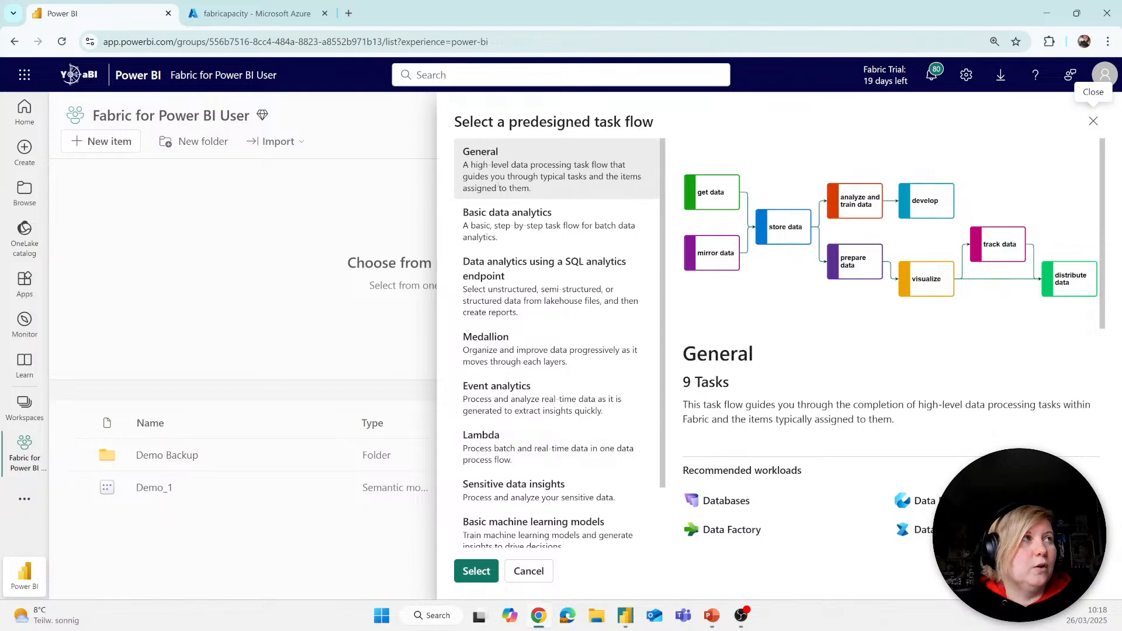
pyautogui.click(485, 216)
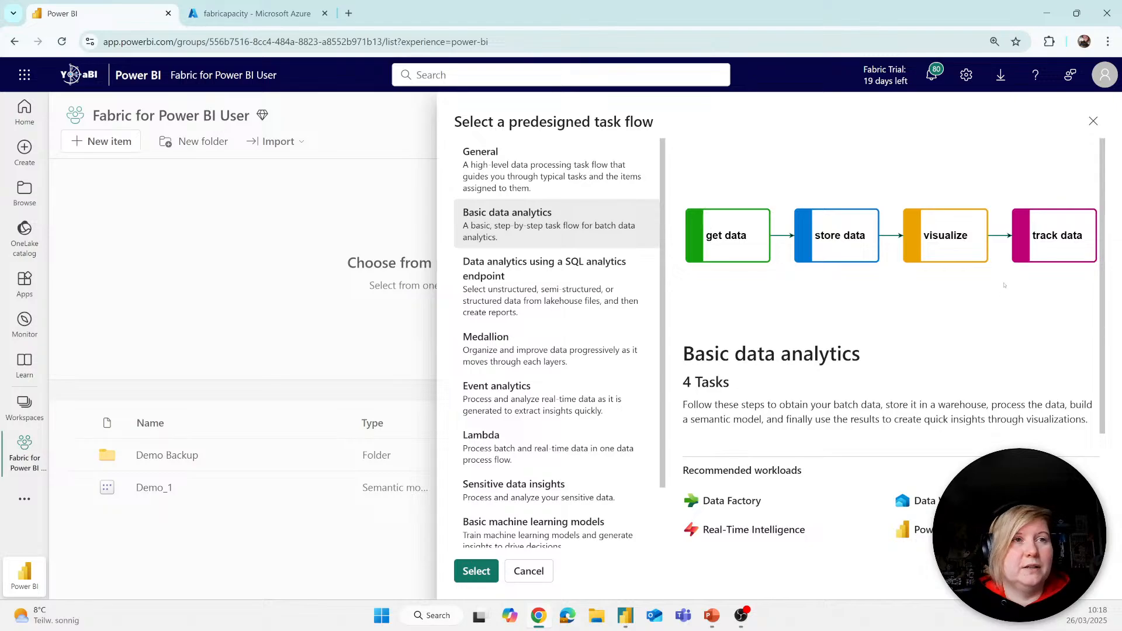
pyautogui.moveTo(1105, 248); pyautogui.dragTo(1097, 402)
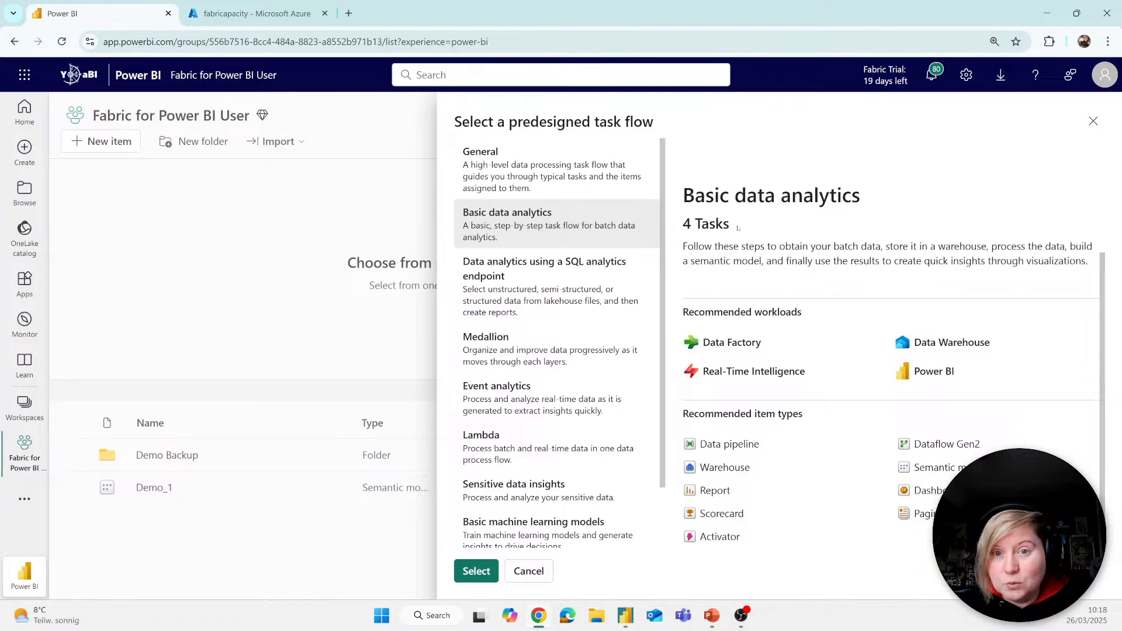
pyautogui.click(461, 568)
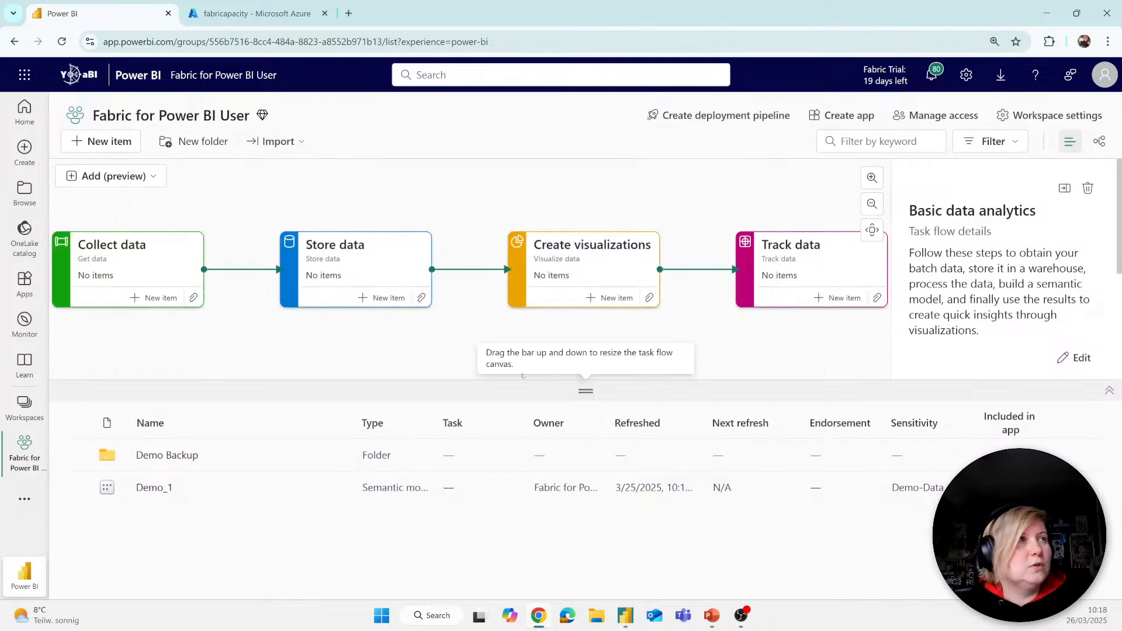
# Step: Examine the recommended item types for the Collect data task without creating an item
pyautogui.click(140, 261)
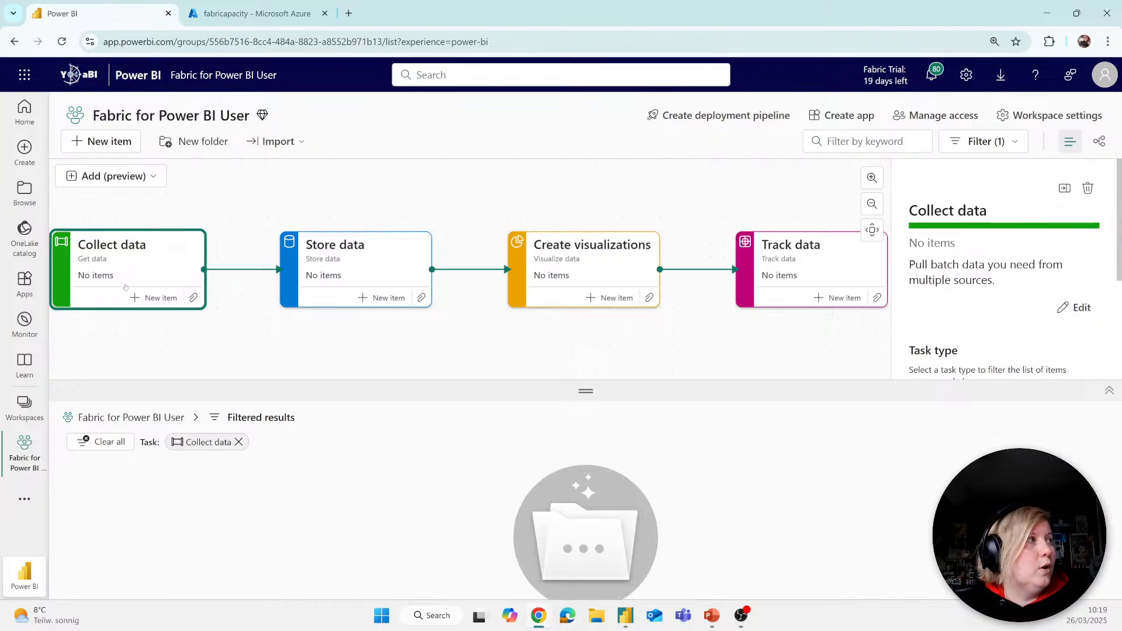
pyautogui.click(153, 298)
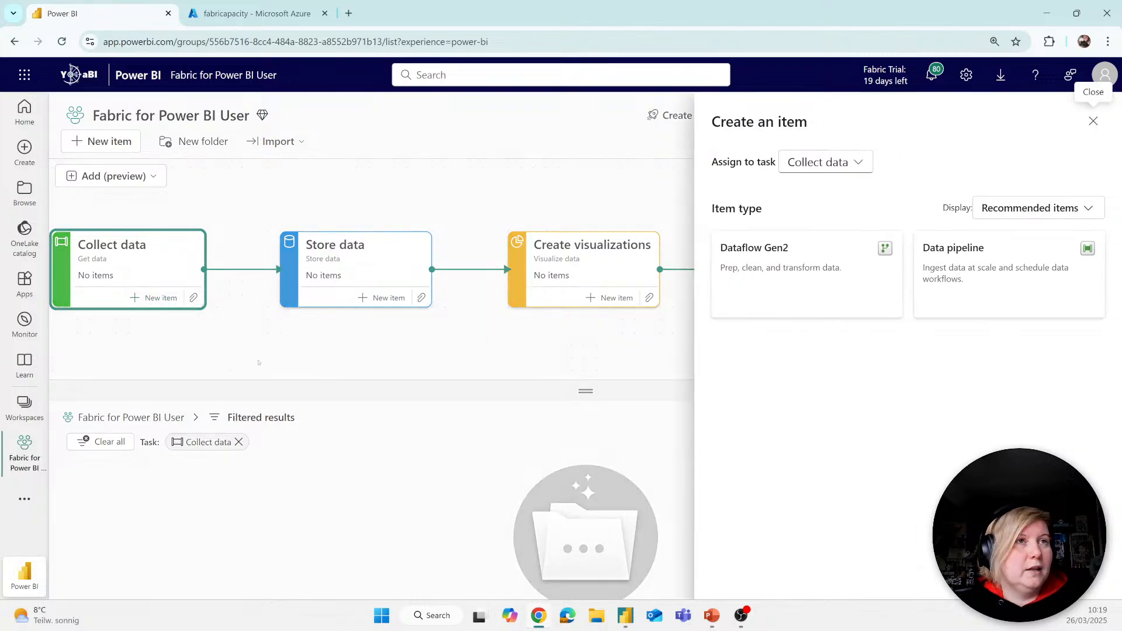
pyautogui.click(345, 325)
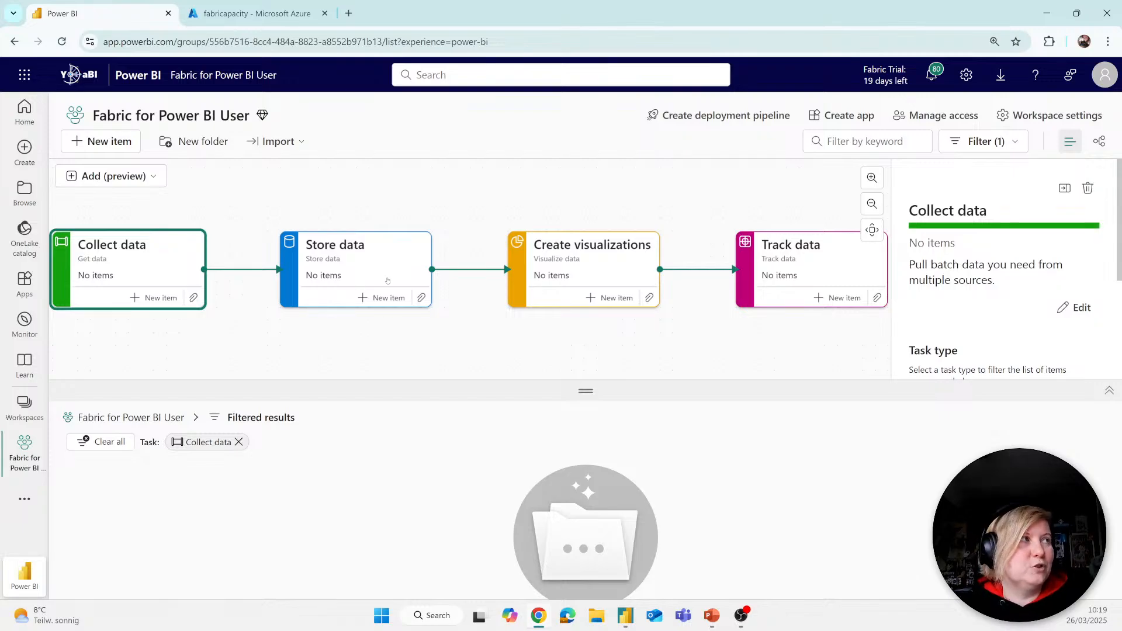
# Step: Begin creating a Warehouse item assigned to the Store data task
pyautogui.click(383, 299)
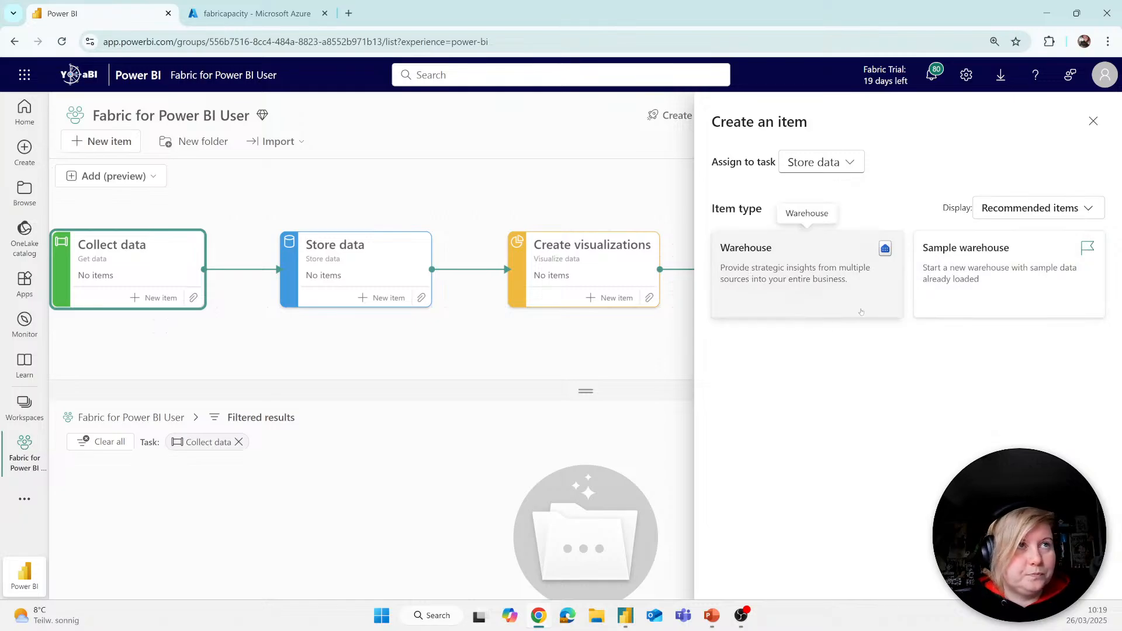
pyautogui.click(828, 278)
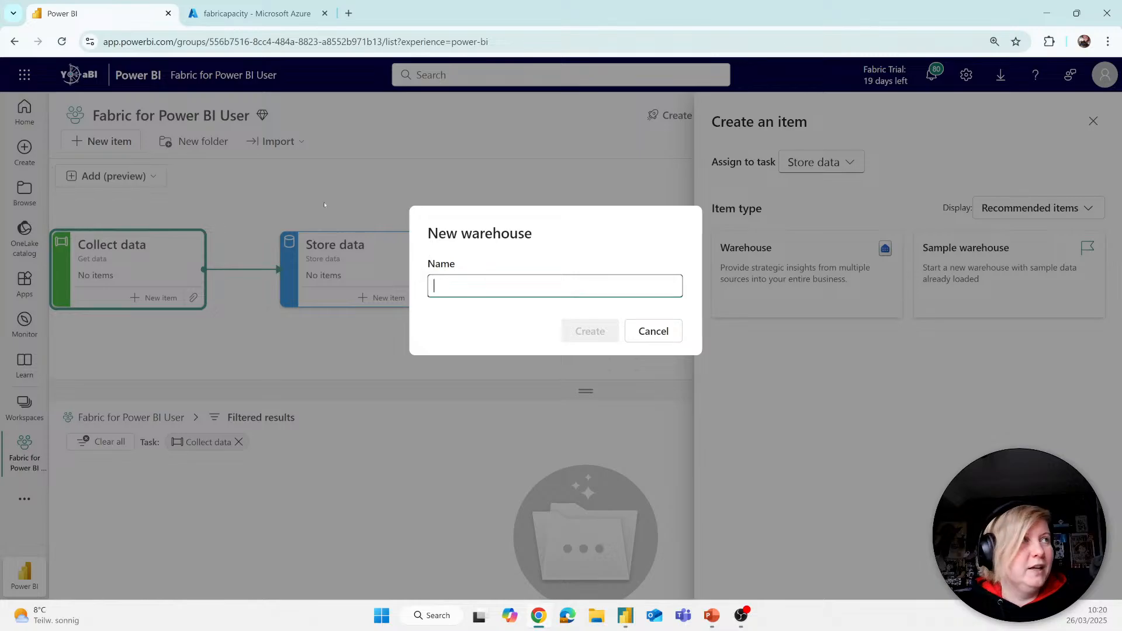
# Step: Switch to the Azure portal and resume the fabricapacity Fabric capacity
pyautogui.click(231, 16)
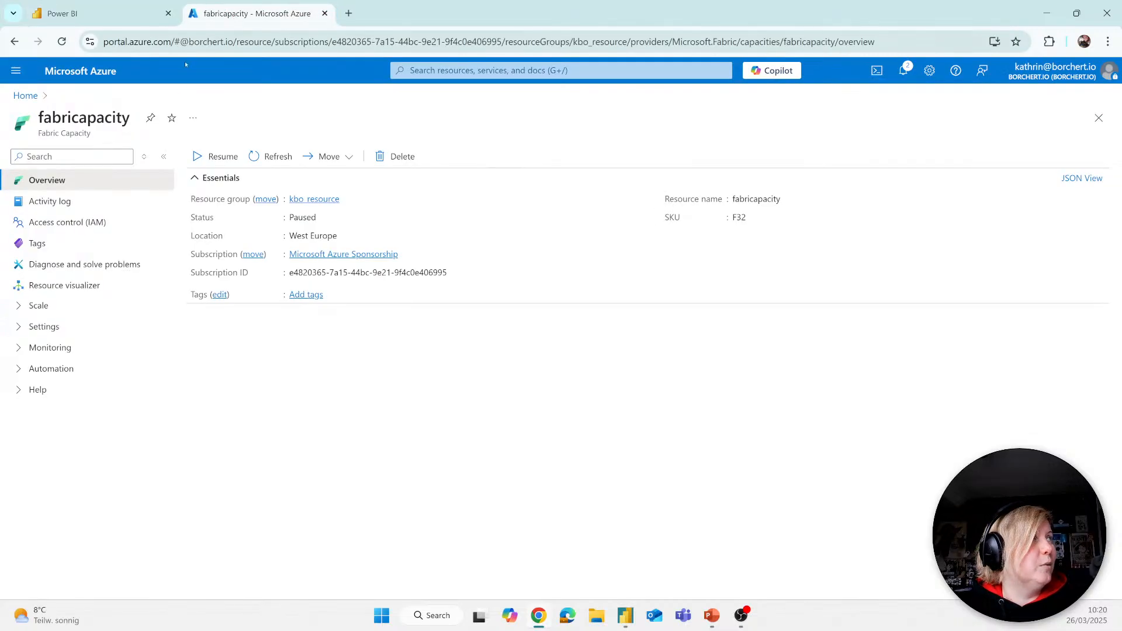
pyautogui.moveTo(131, 121); pyautogui.dragTo(35, 119)
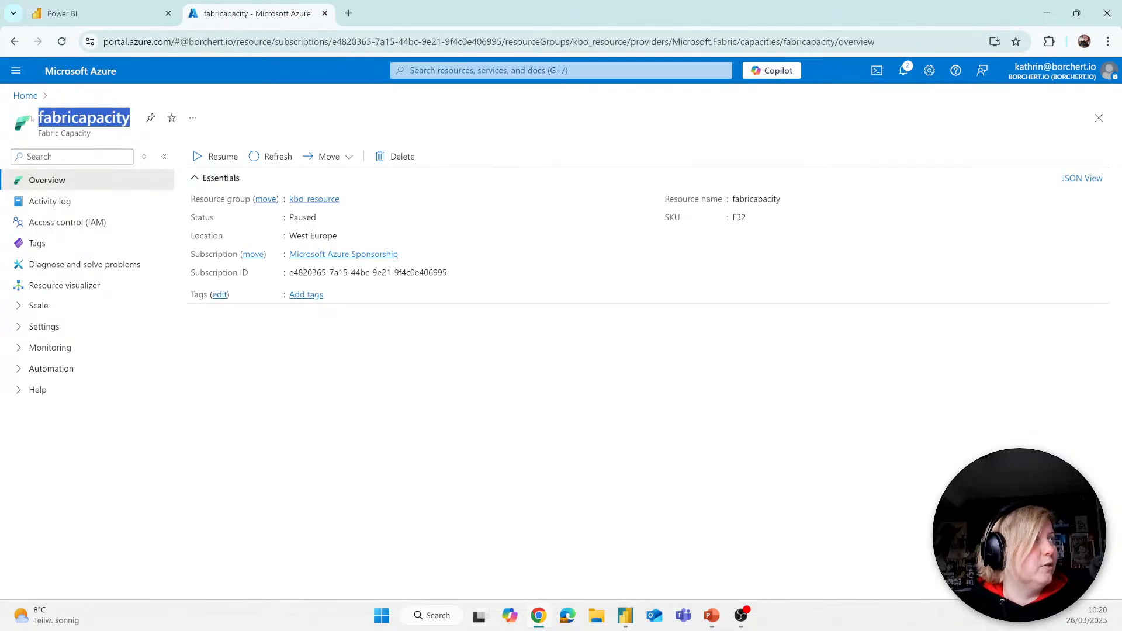
pyautogui.click(211, 158)
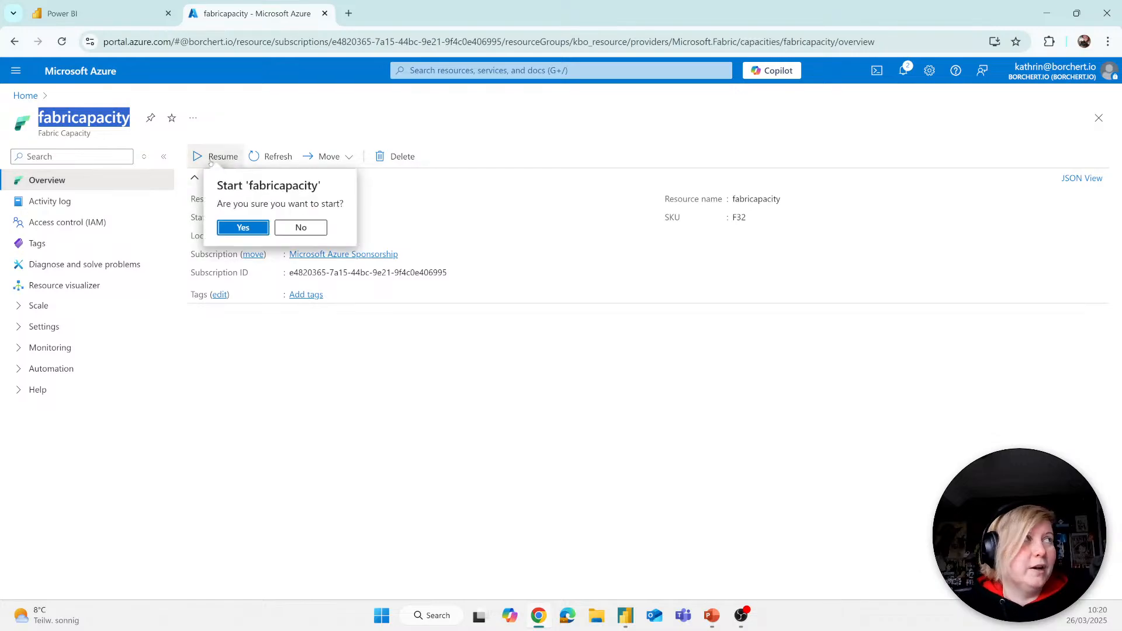
pyautogui.click(243, 228)
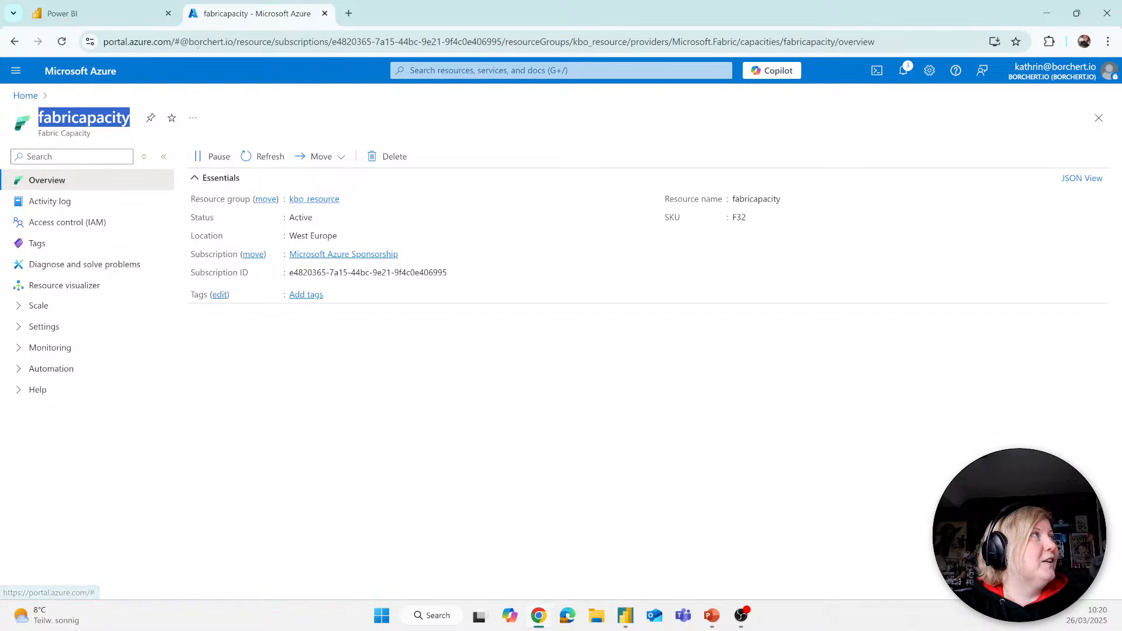
# Step: Return to the Power BI service and create the new warehouse with the name Warehouse Excel
pyautogui.click(106, 20)
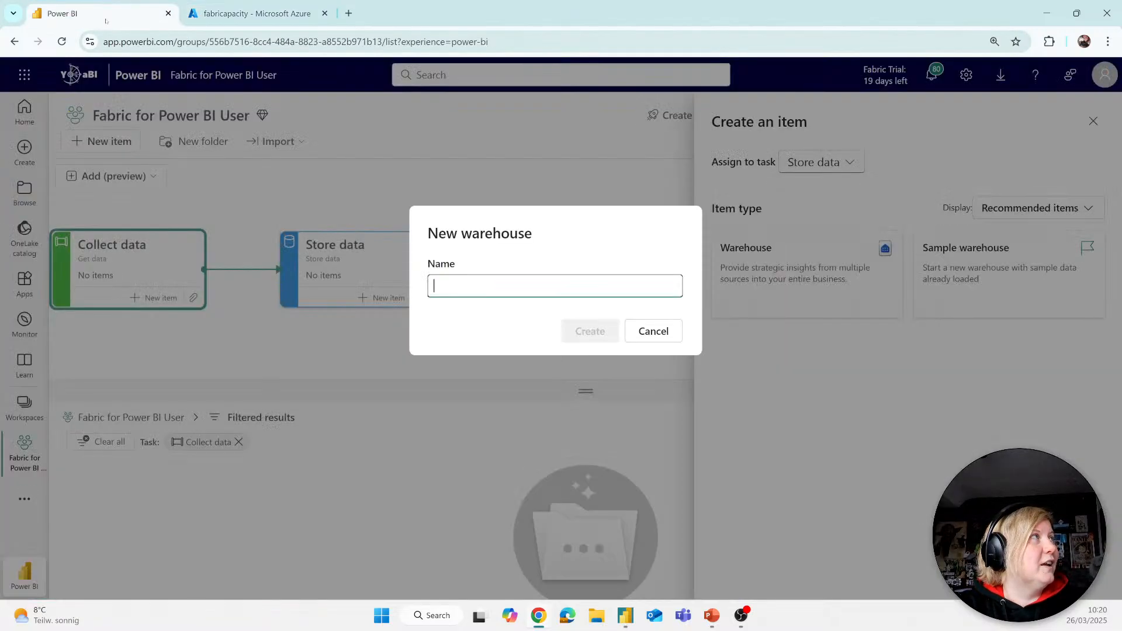
pyautogui.click(453, 295)
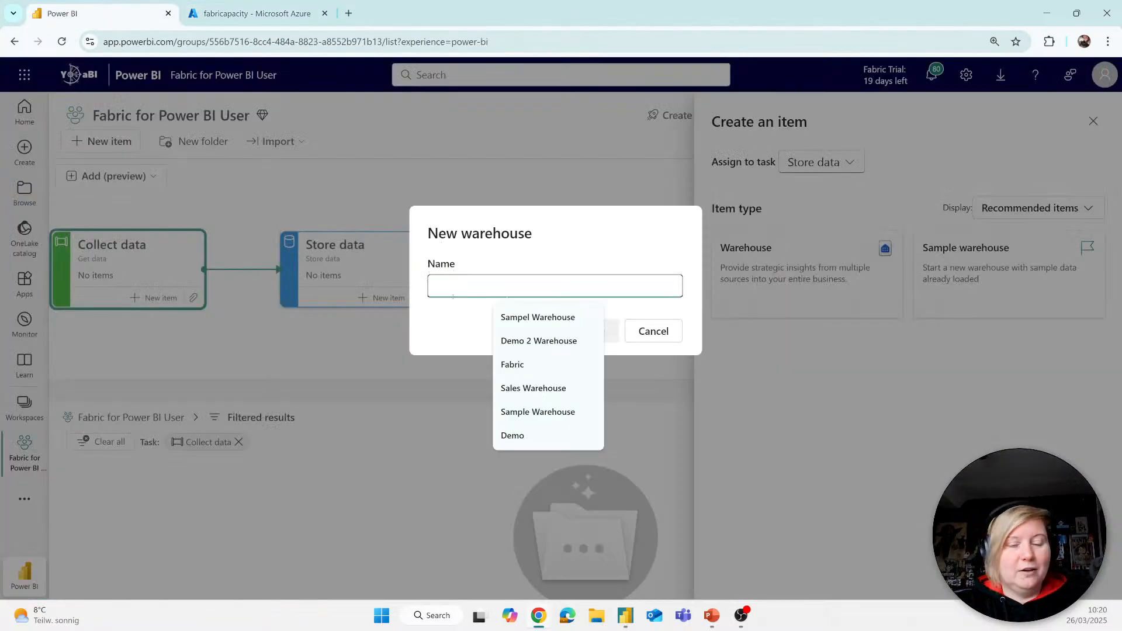
pyautogui.write('Wareh')
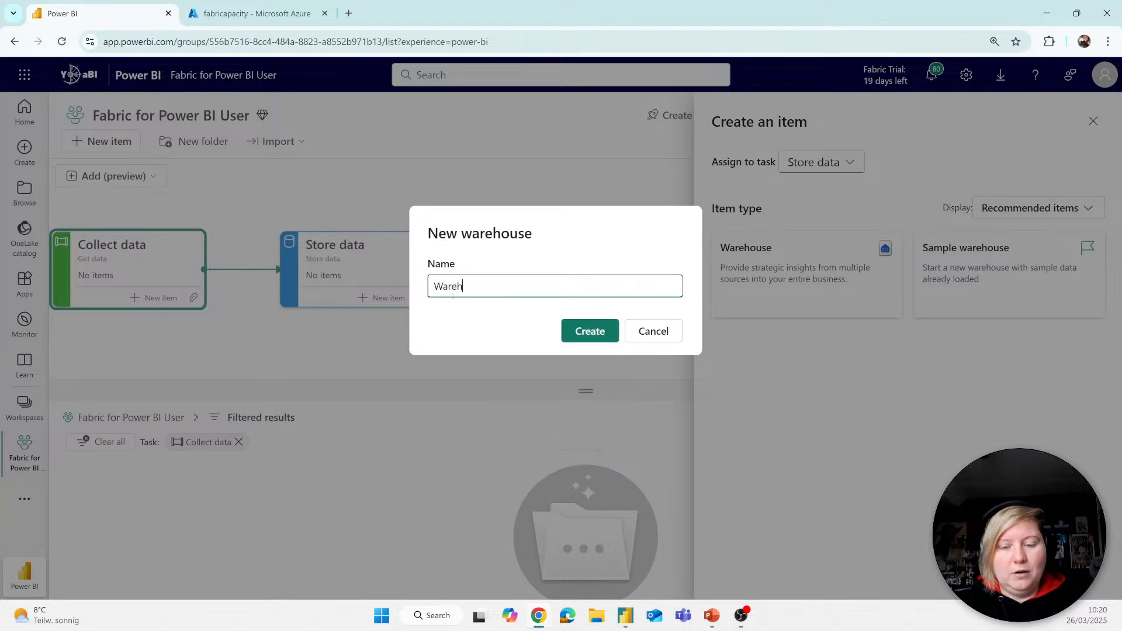
pyautogui.write('ouse Excel')
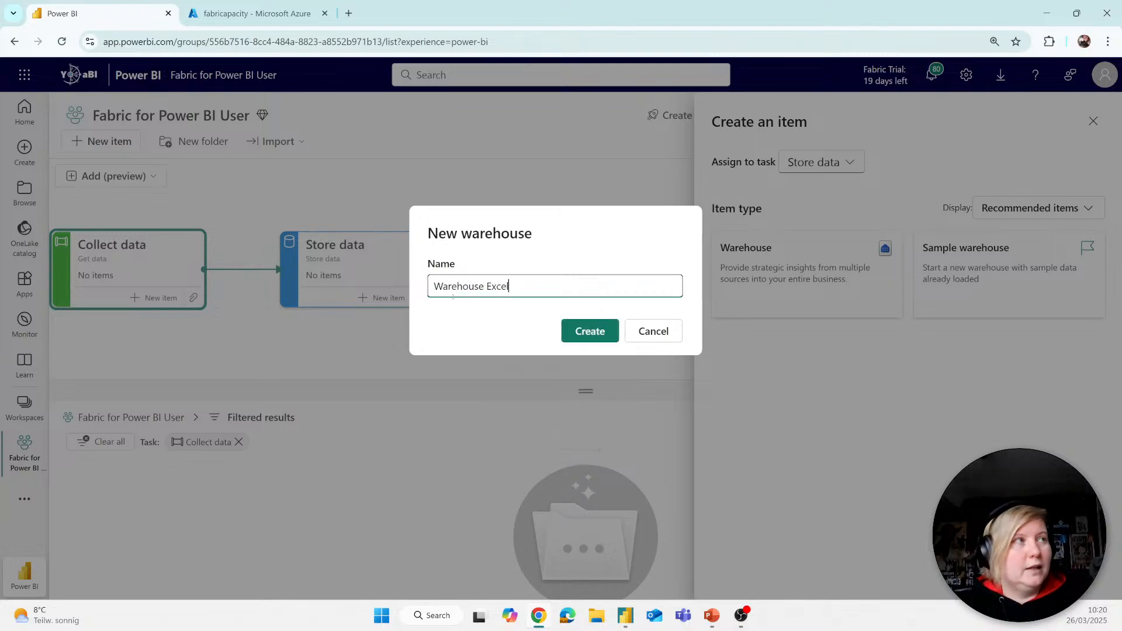
pyautogui.press('Return')
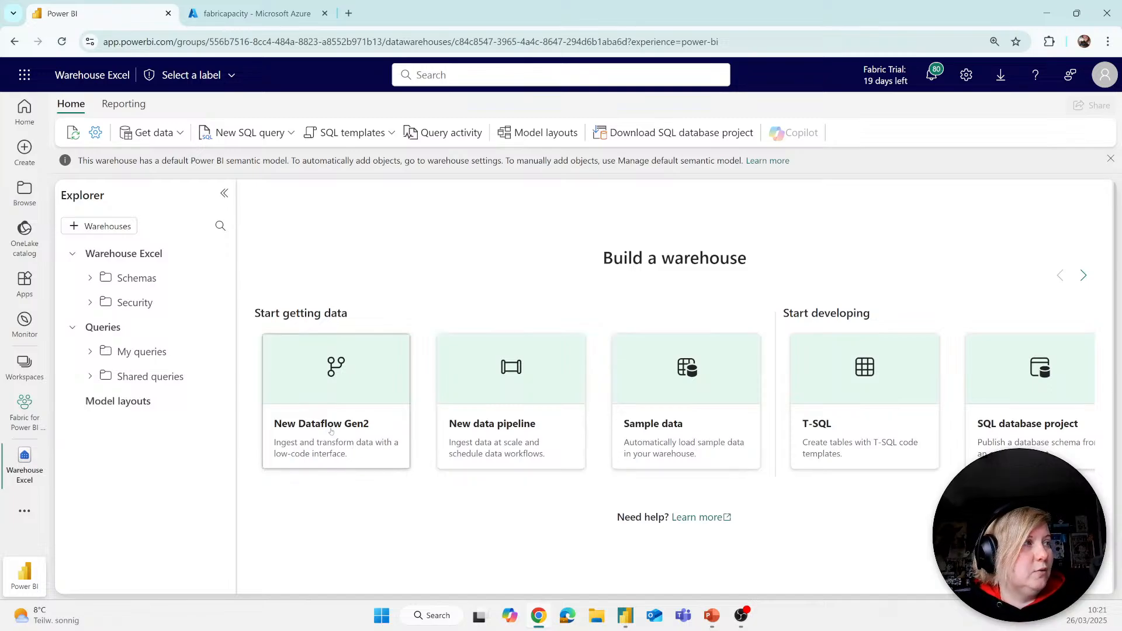
# Step: Create a Dataflow Gen2 named Dataflow for Excel with Git integration, deployment pipelines and public API scenarios left disabled
pyautogui.click(392, 459)
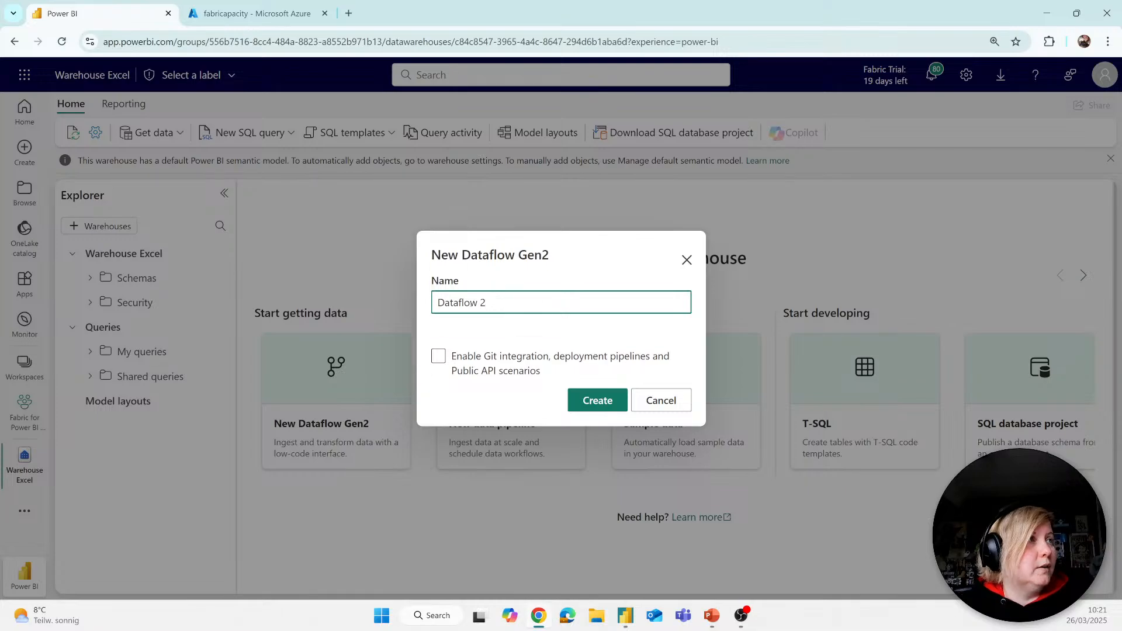
pyautogui.press('BackSpace')
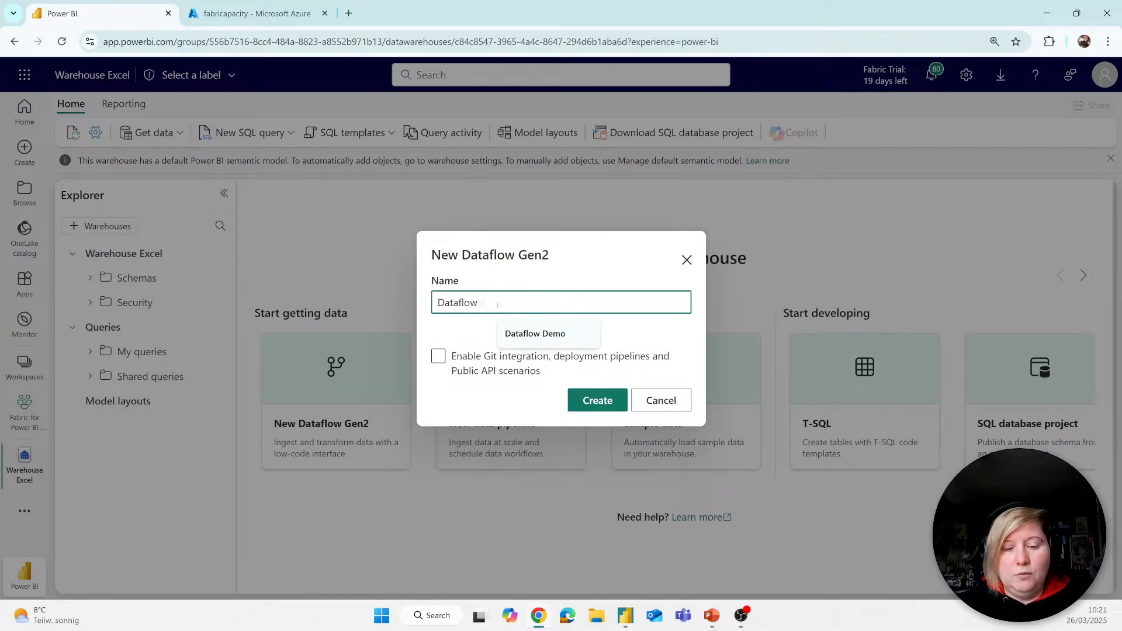
pyautogui.write('Excel')
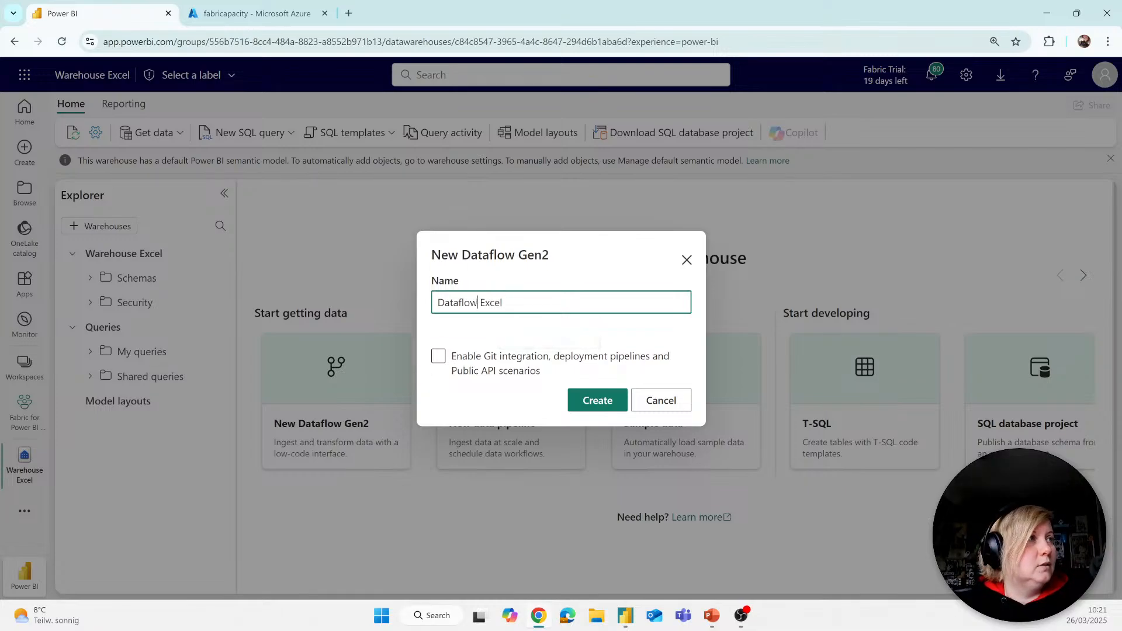
pyautogui.click(477, 301)
pyautogui.write('for')
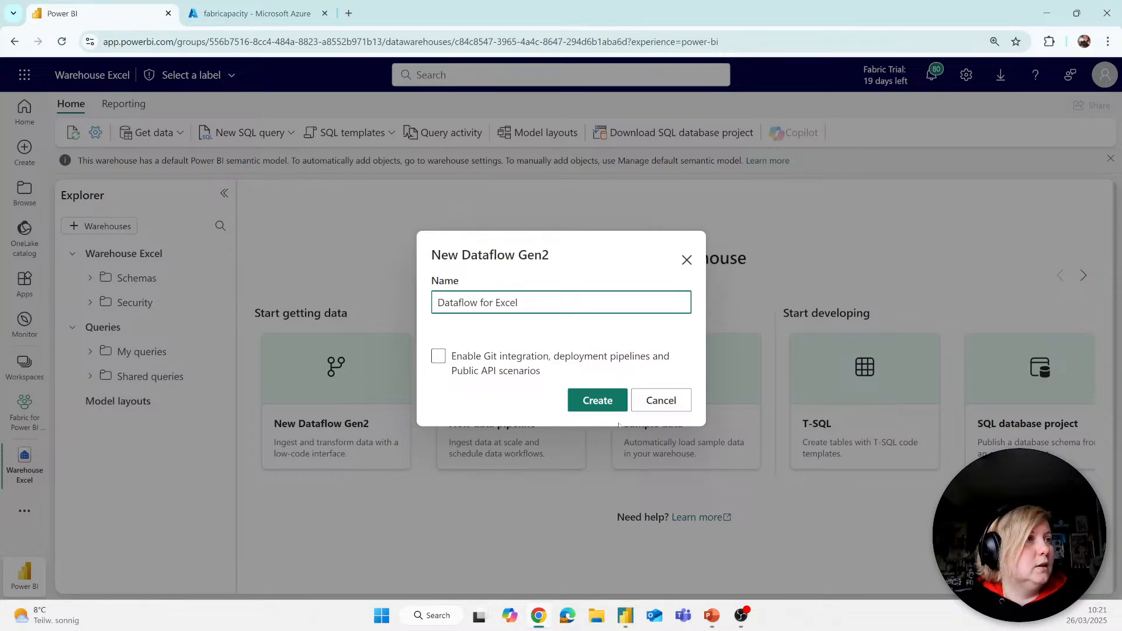
pyautogui.click(493, 356)
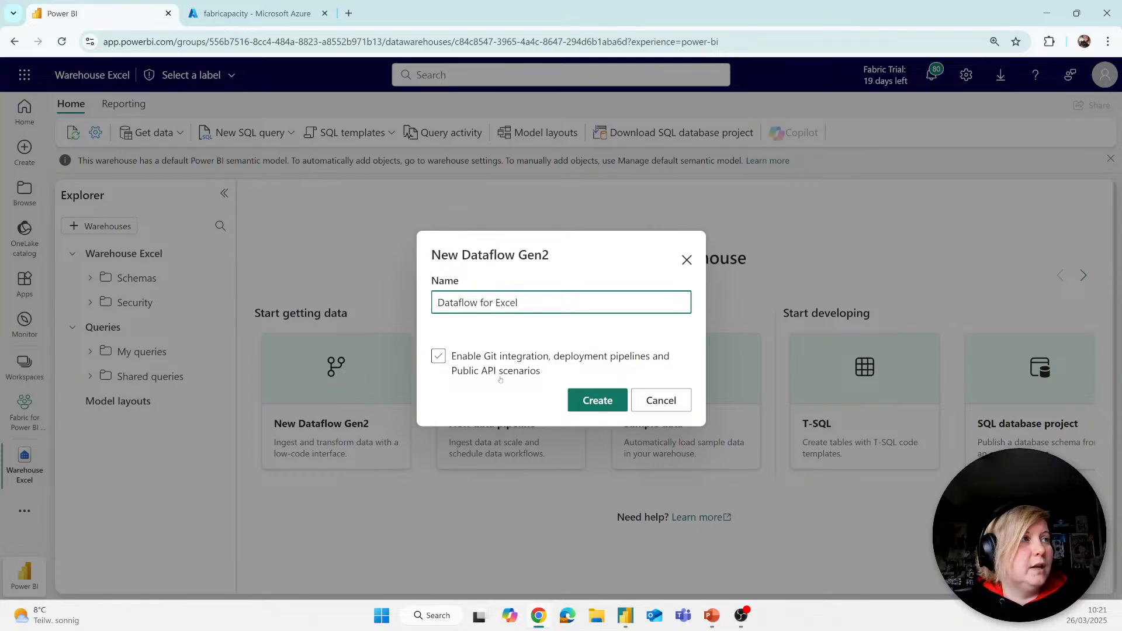
pyautogui.click(560, 369)
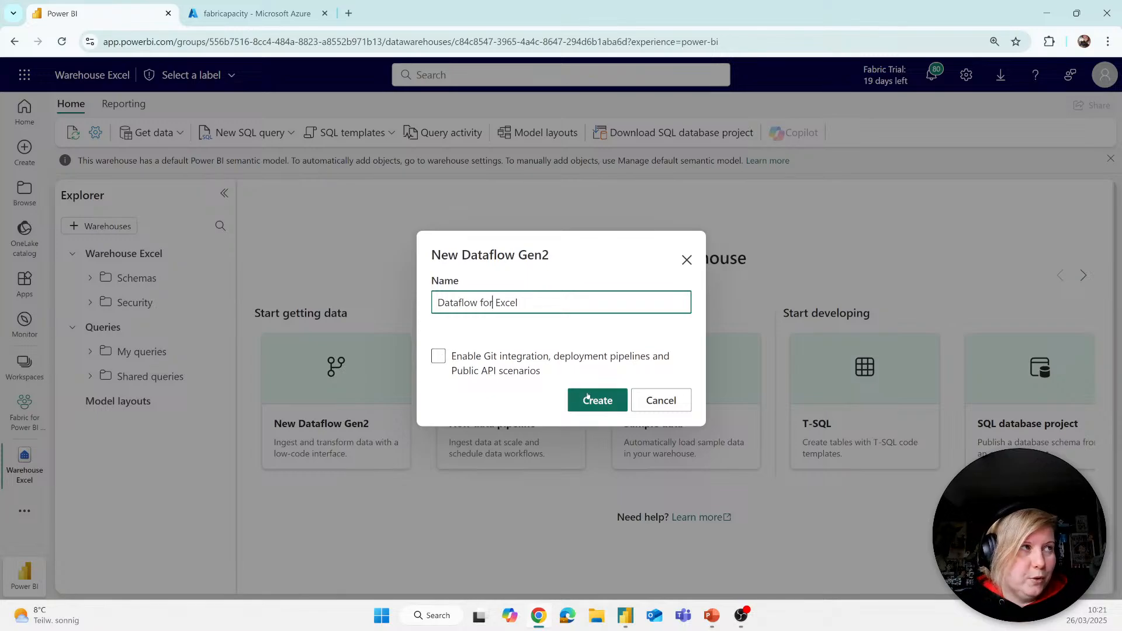
pyautogui.click(587, 397)
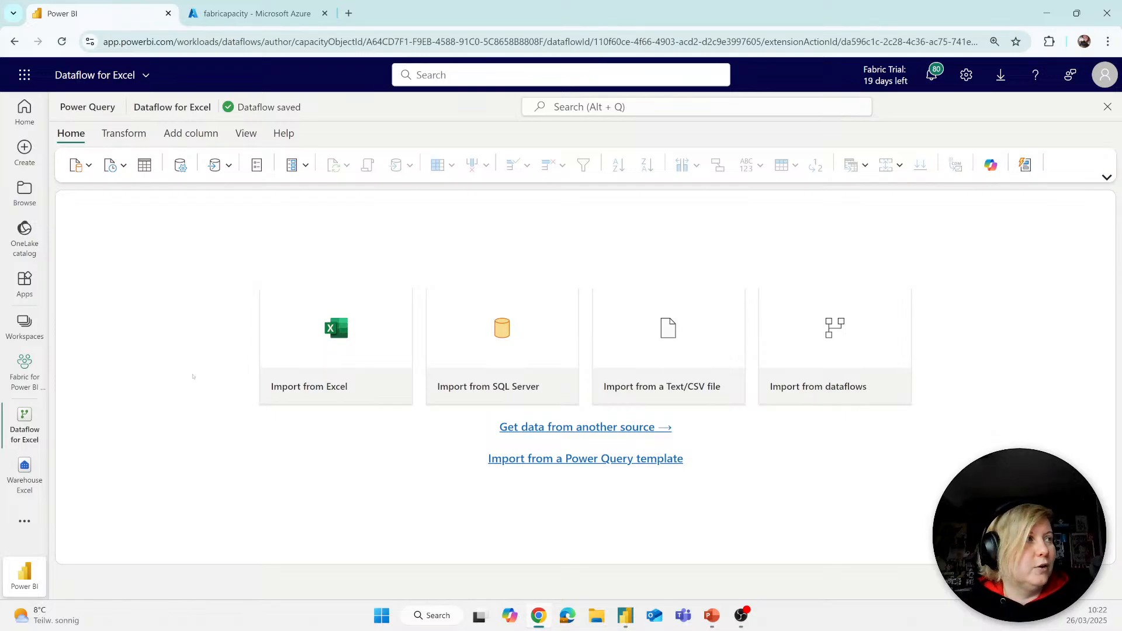
# Step: Import Hospital ER.csv from the Demo YouTube folder on OneDrive as a Text/CSV source and review its columns
pyautogui.click(696, 336)
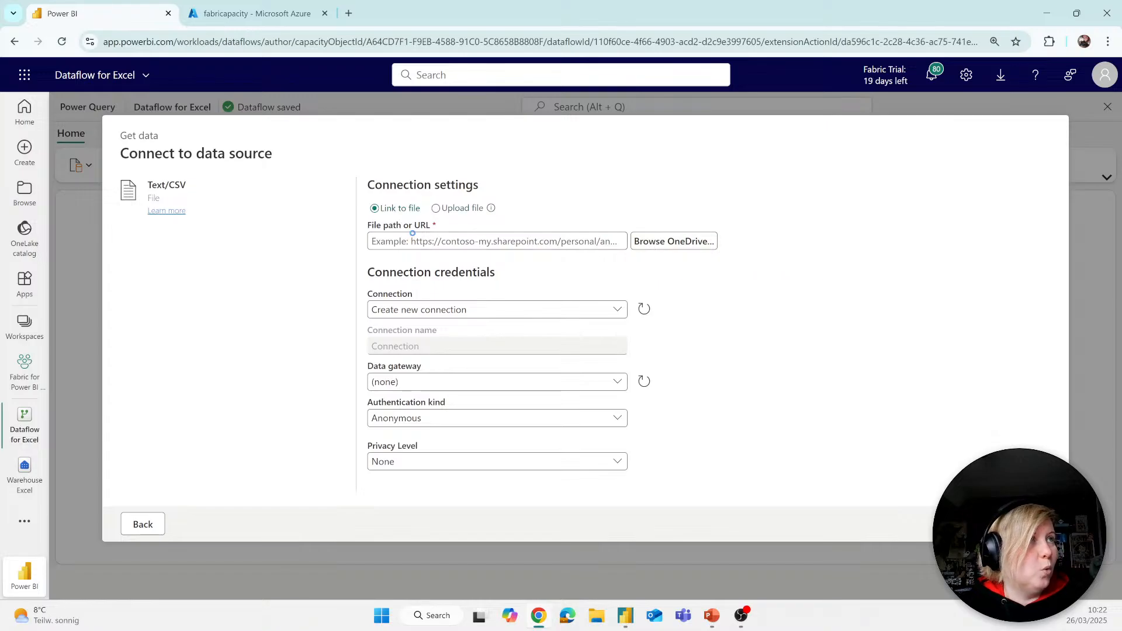
pyautogui.click(697, 244)
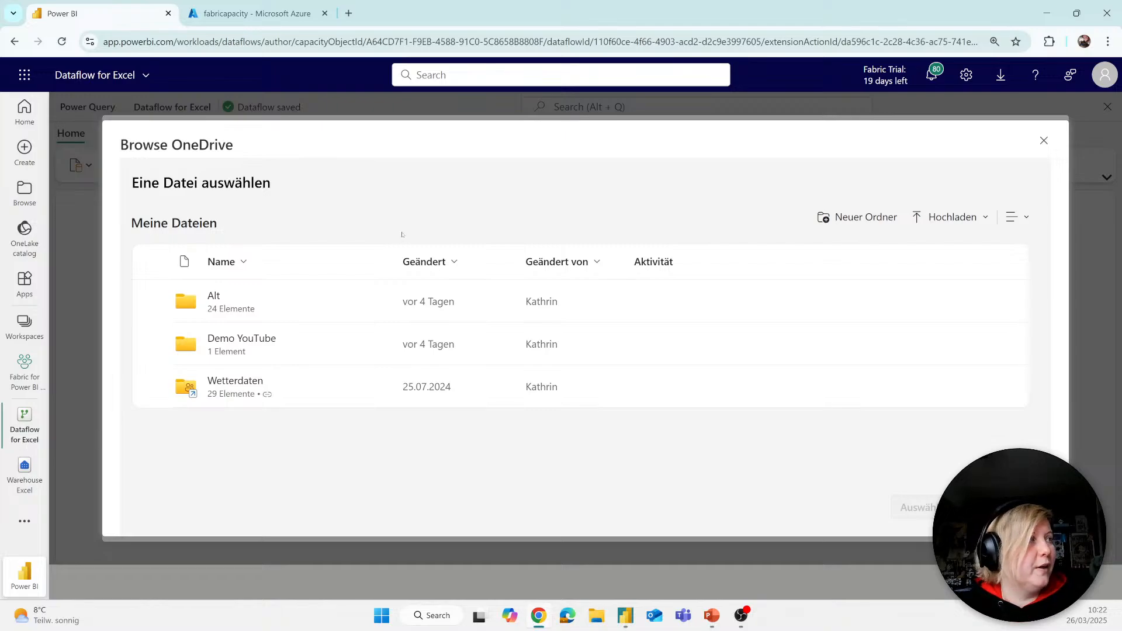
pyautogui.click(227, 342)
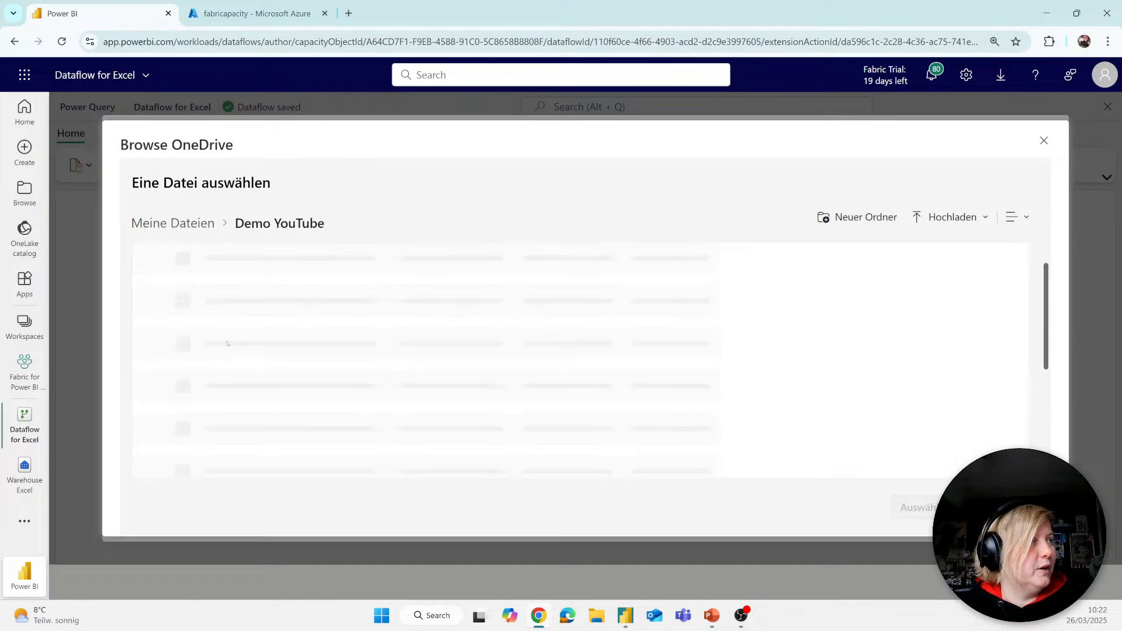
pyautogui.click(232, 300)
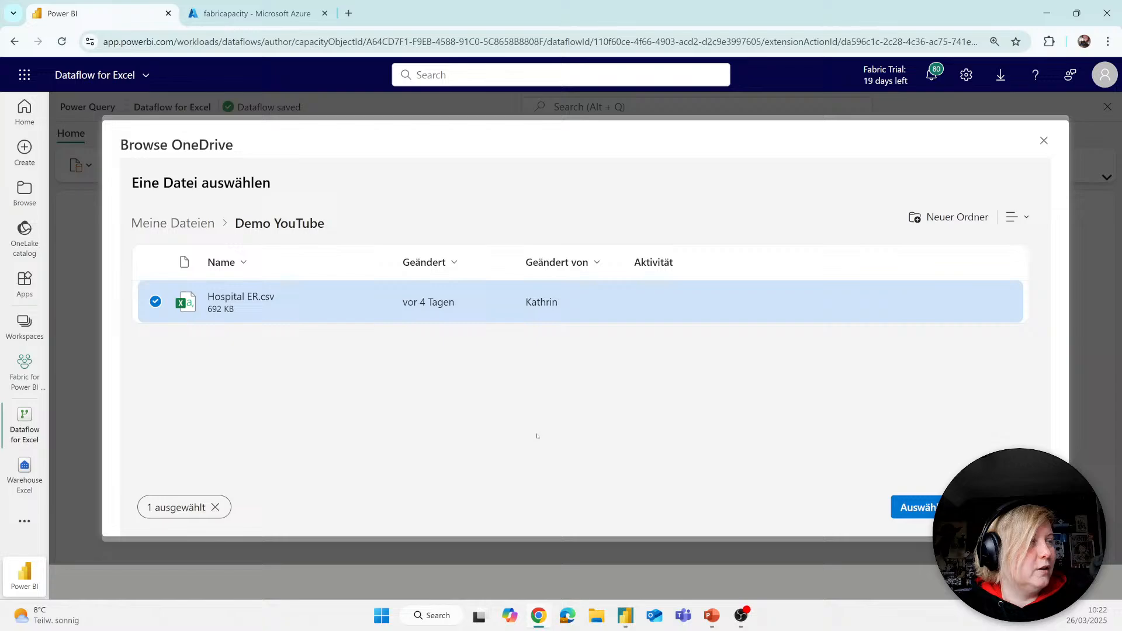
pyautogui.click(913, 508)
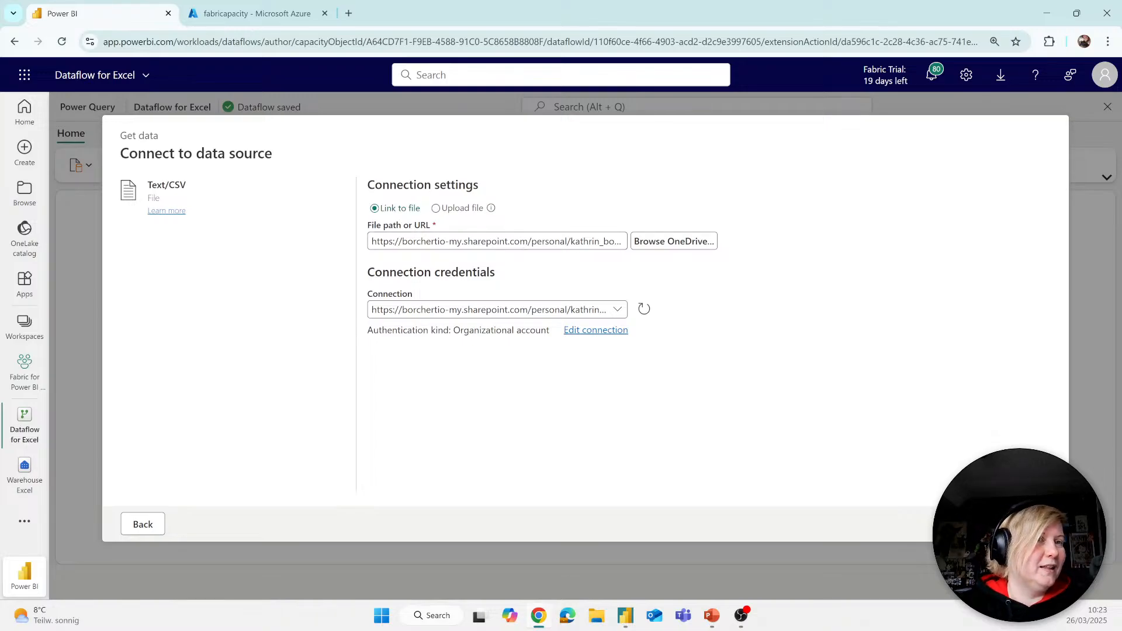
pyautogui.click(1029, 524)
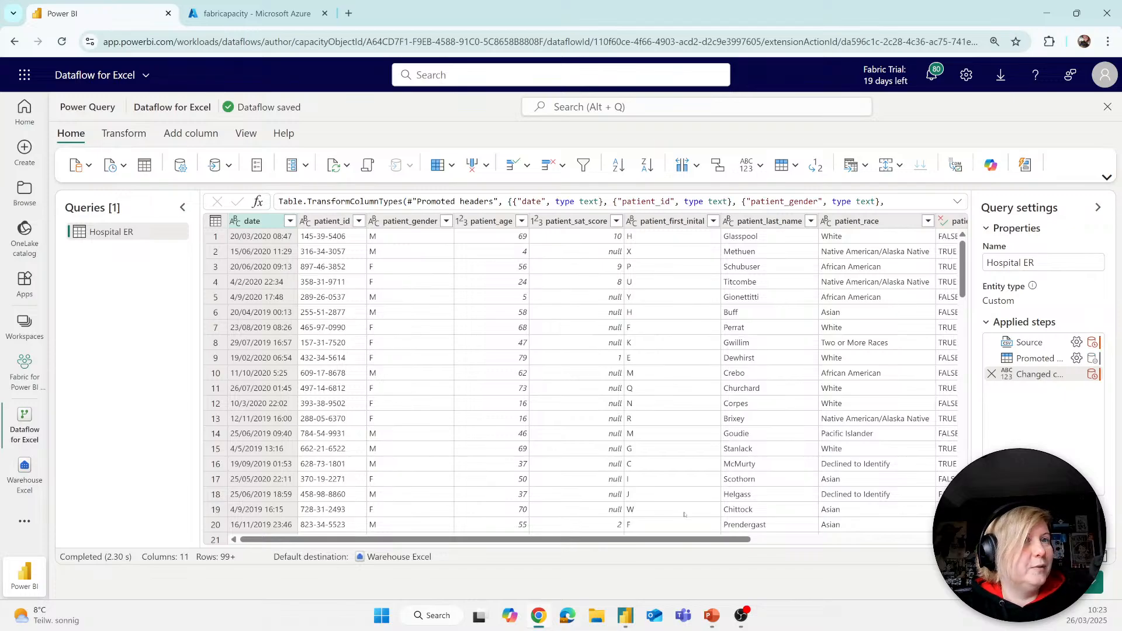
pyautogui.moveTo(652, 539); pyautogui.dragTo(853, 537)
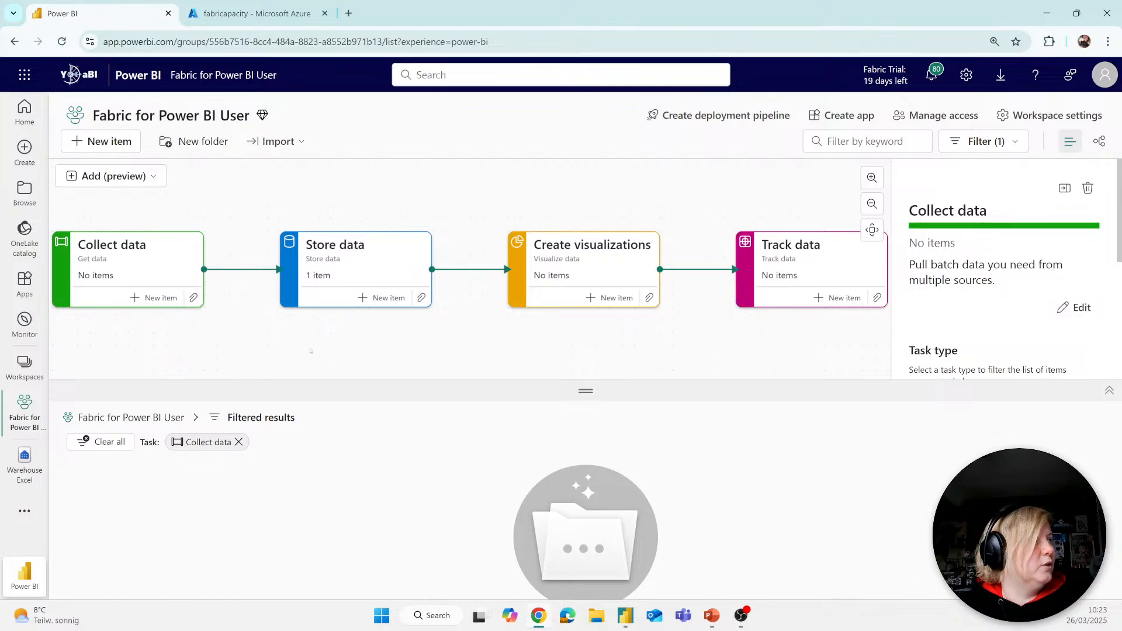
# Step: Check which workspace items are assigned to the Collect data and Store data tasks, and clear the task filter
pyautogui.click(132, 264)
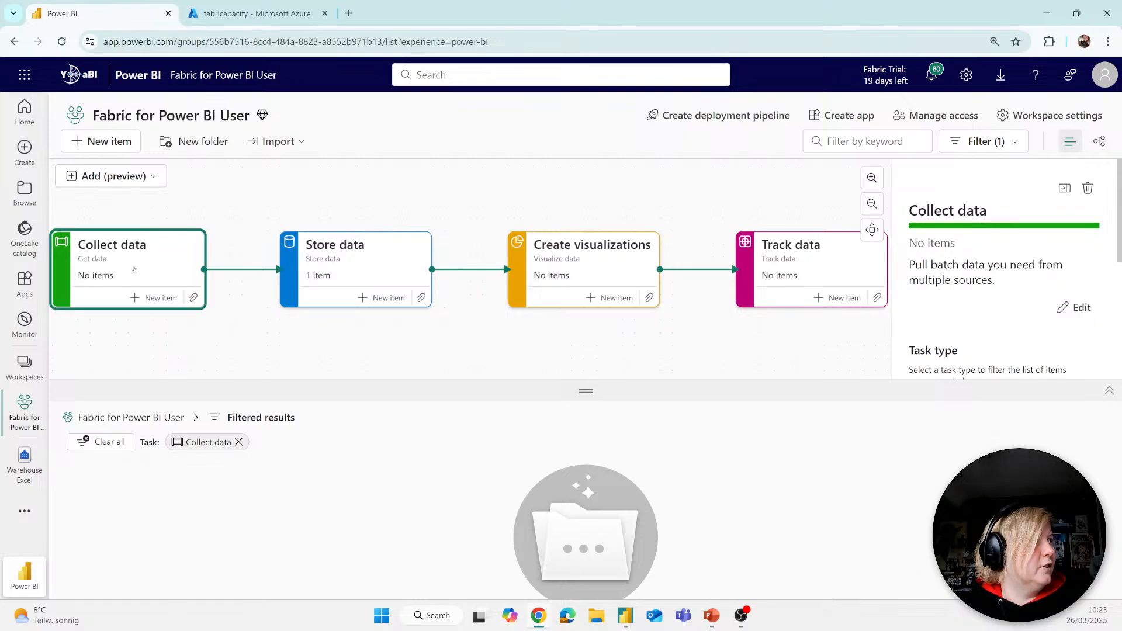
pyautogui.click(342, 283)
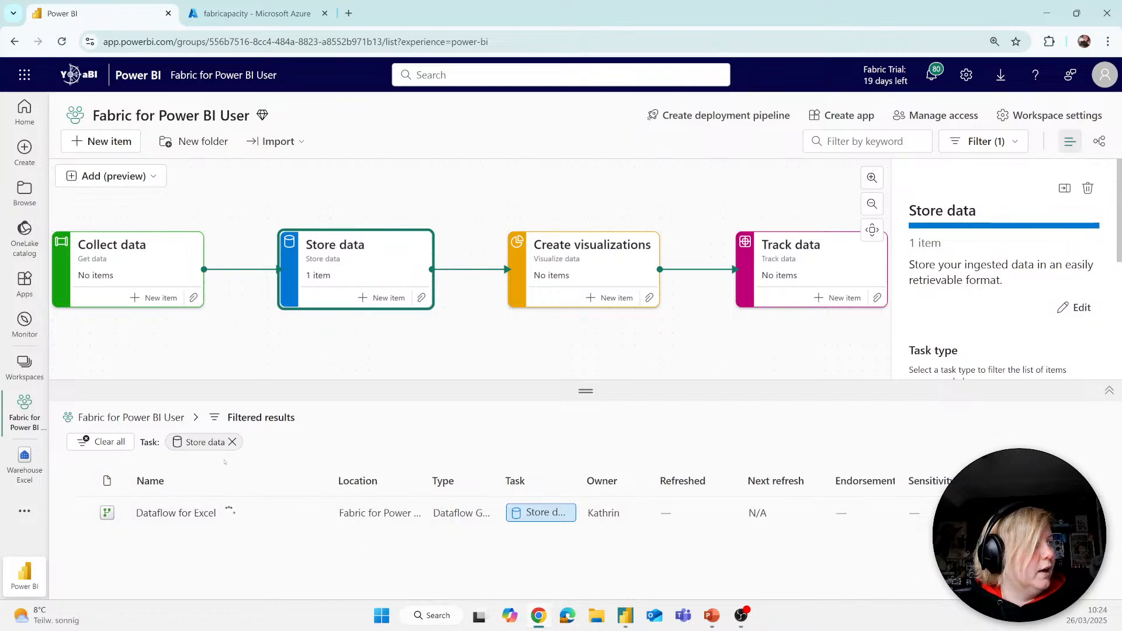
pyautogui.click(232, 442)
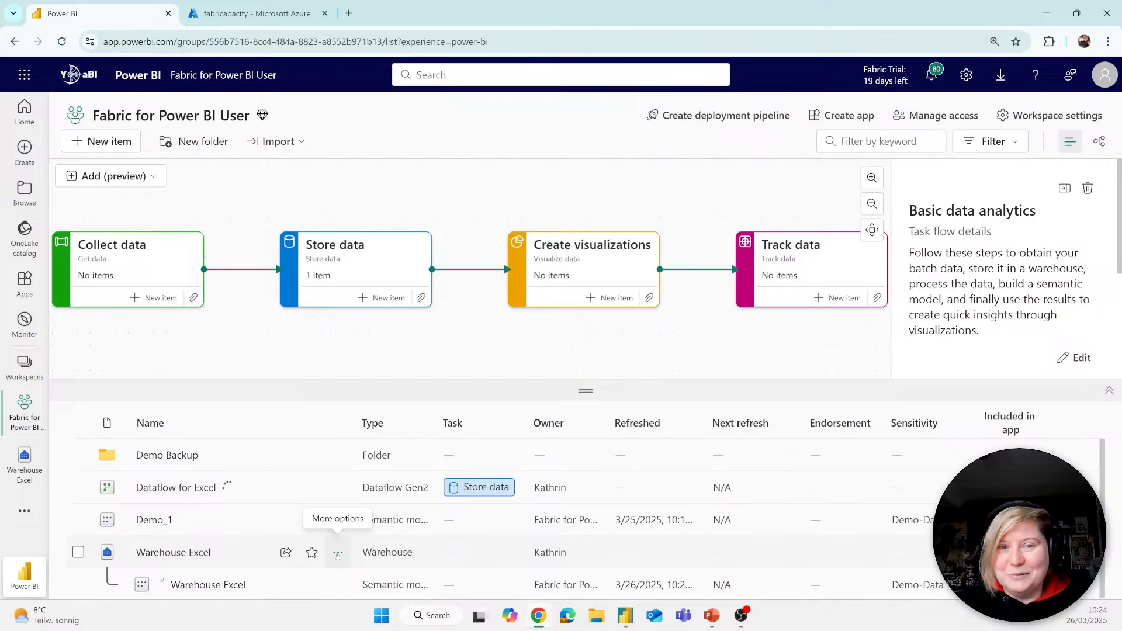
# Step: Assign the existing Warehouse Excel item to the Store data task
pyautogui.click(421, 297)
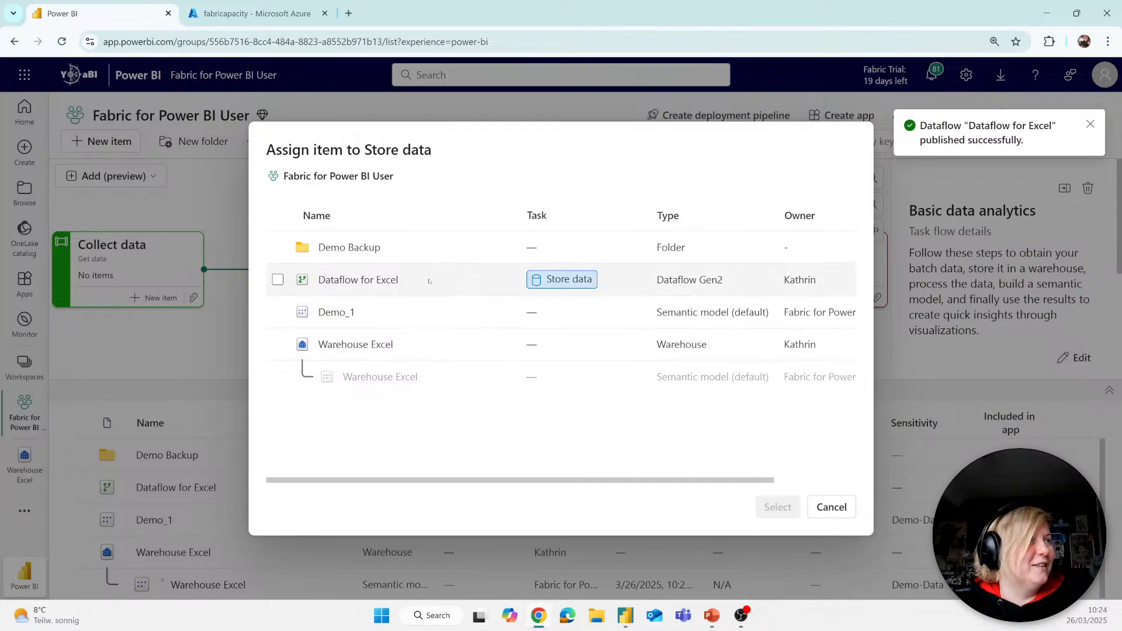
pyautogui.click(278, 345)
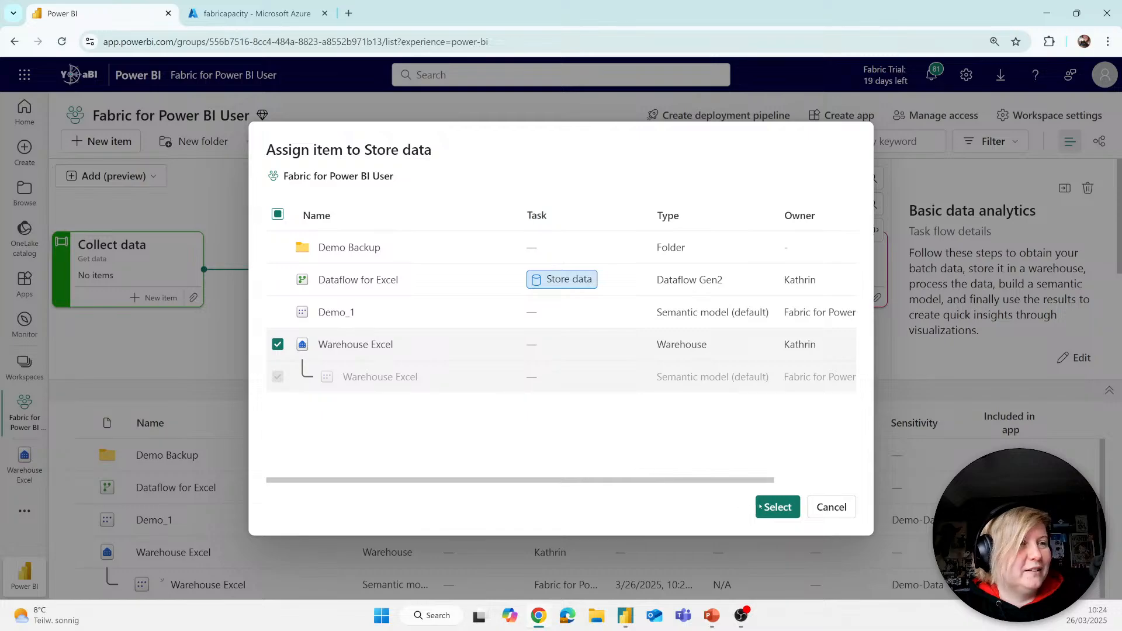
pyautogui.click(760, 507)
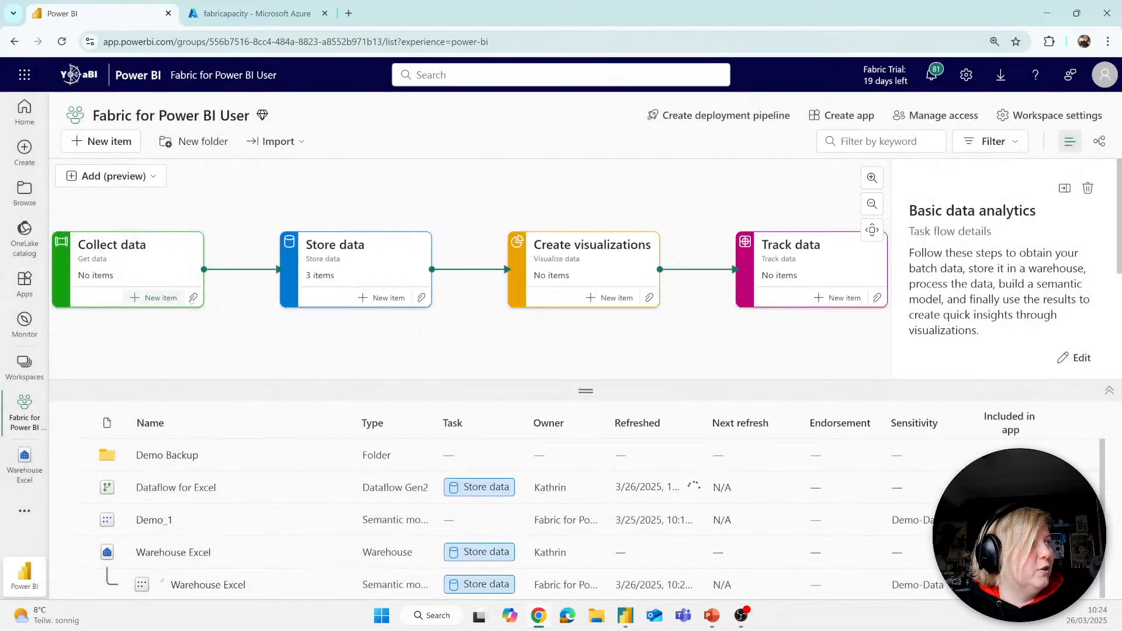
# Step: Reassign Dataflow for Excel from the Store data task to the Collect data task
pyautogui.click(193, 298)
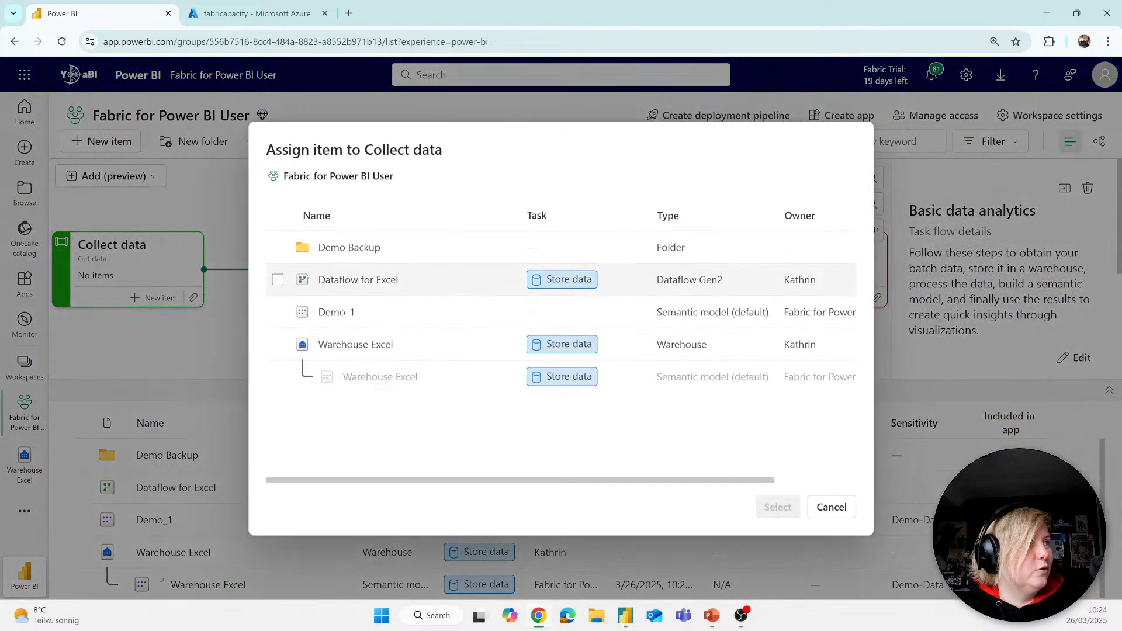
pyautogui.click(278, 280)
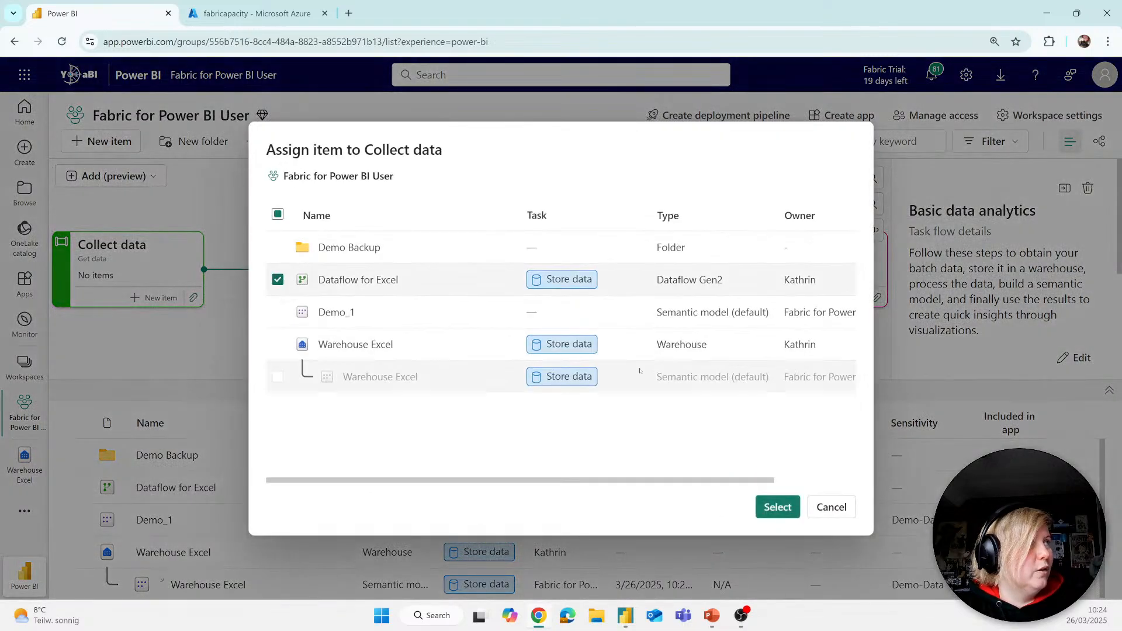
pyautogui.click(765, 504)
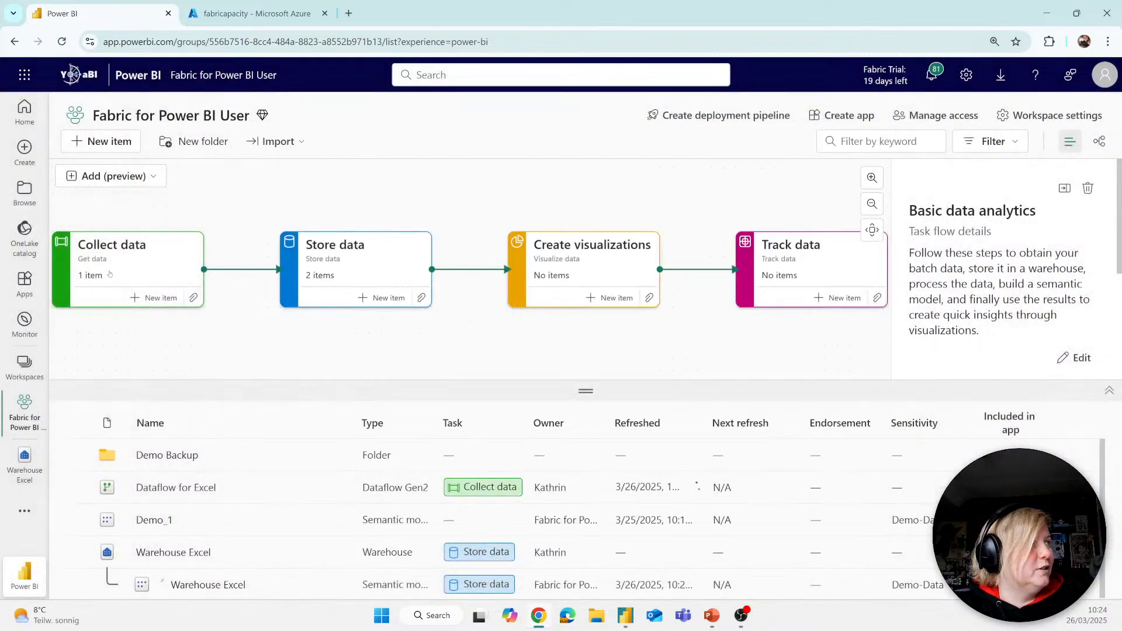
# Step: Review the updated item assignments by filtering on Collect data and Store data, and restore the unfiltered item list
pyautogui.click(109, 274)
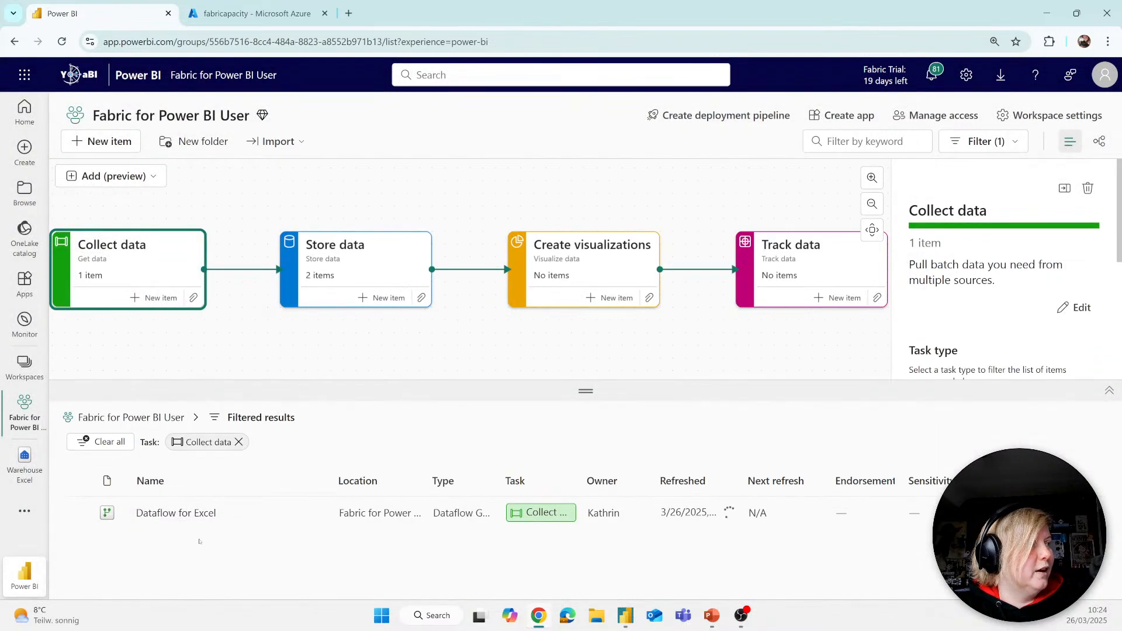
pyautogui.click(351, 249)
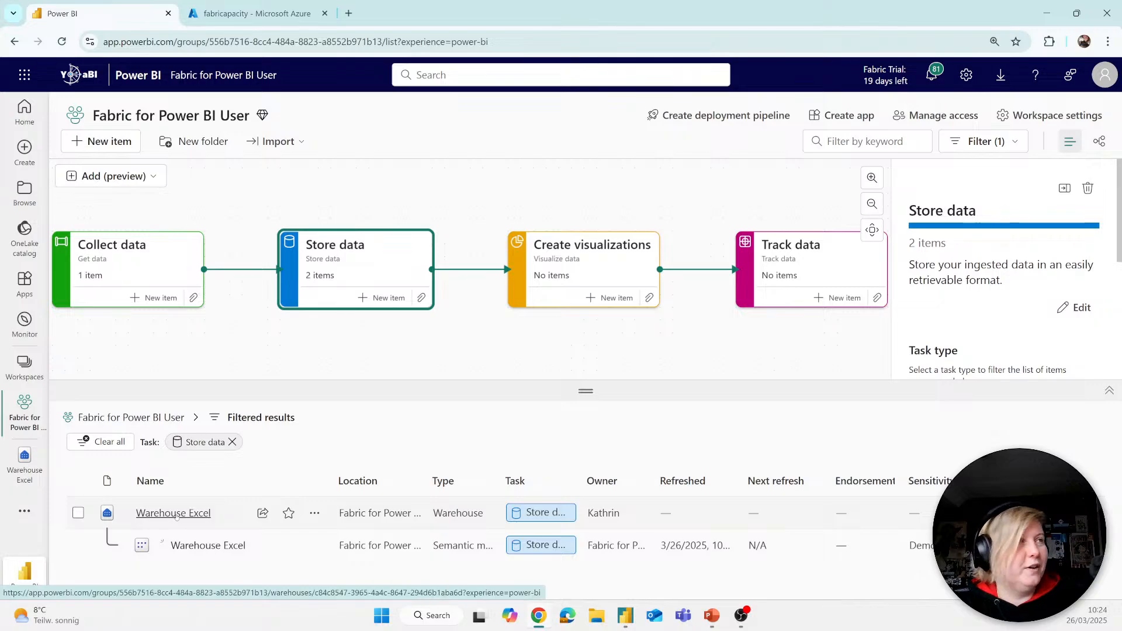
pyautogui.click(162, 245)
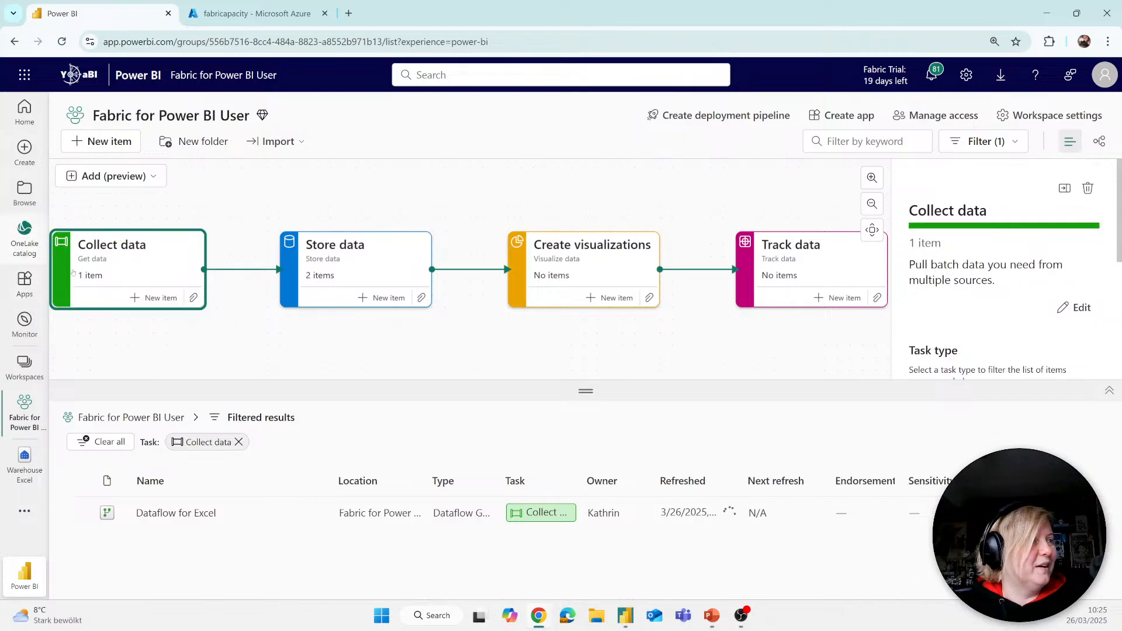
pyautogui.click(239, 442)
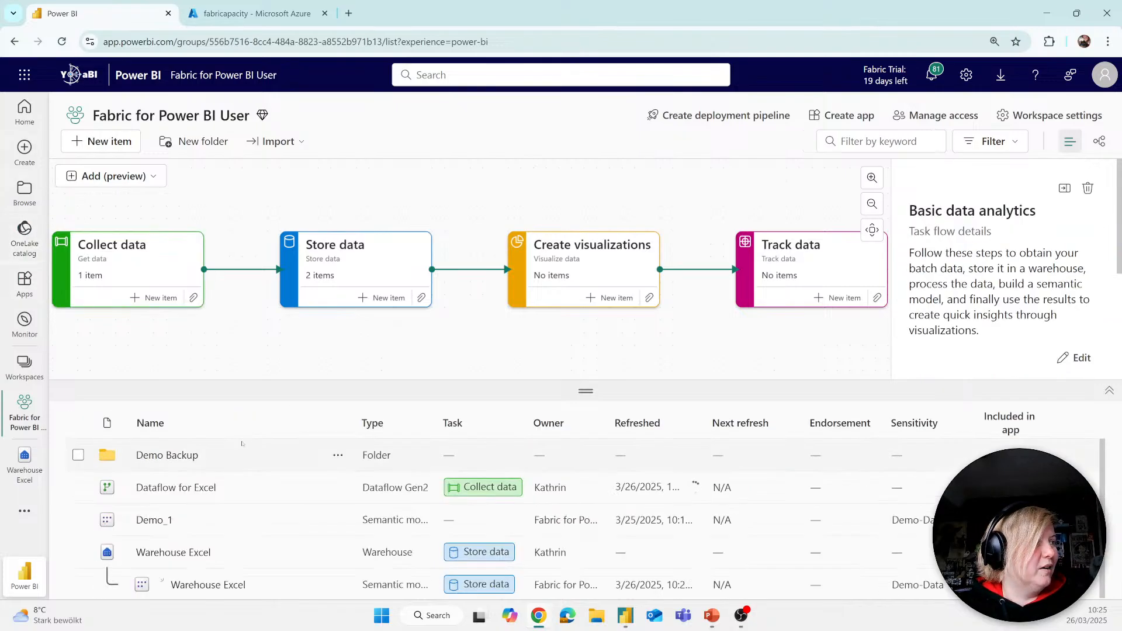
# Step: Open the Demo warehouse in the Demo Backup folder and preview the Hospital ER table of its dbo schema
pyautogui.click(157, 454)
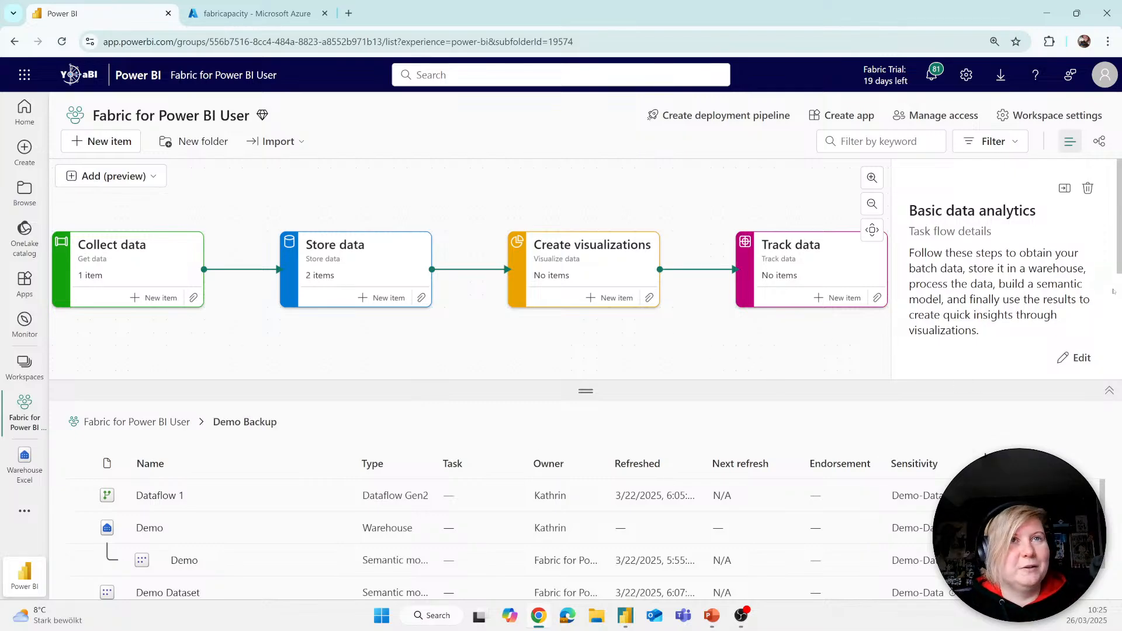
pyautogui.click(149, 528)
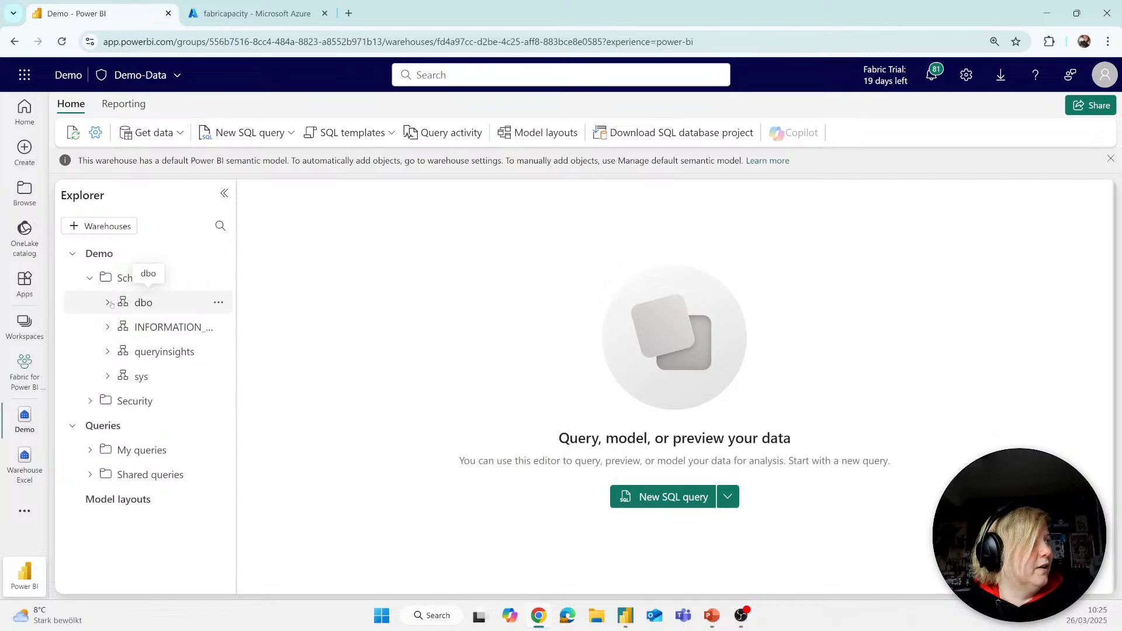
pyautogui.click(91, 277)
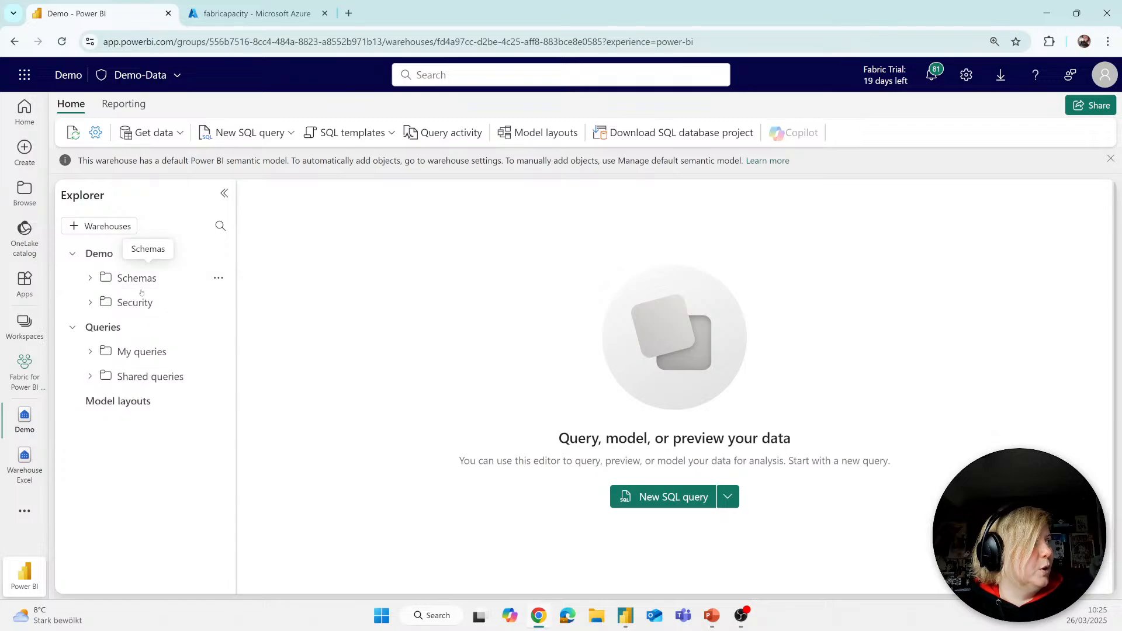
pyautogui.click(94, 277)
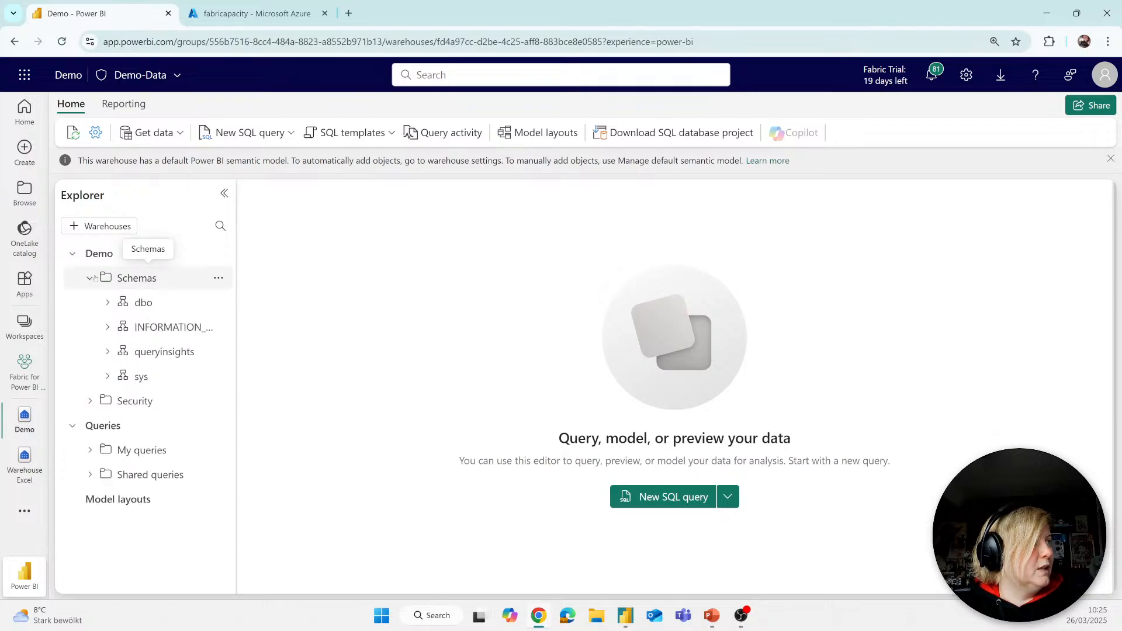
pyautogui.click(107, 302)
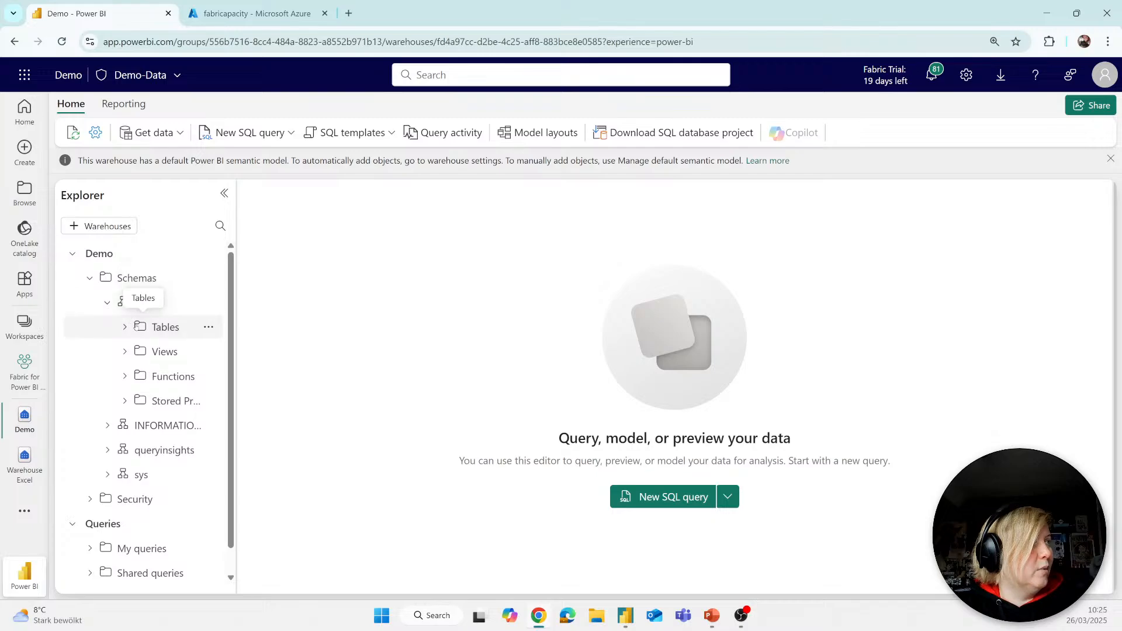
pyautogui.click(127, 327)
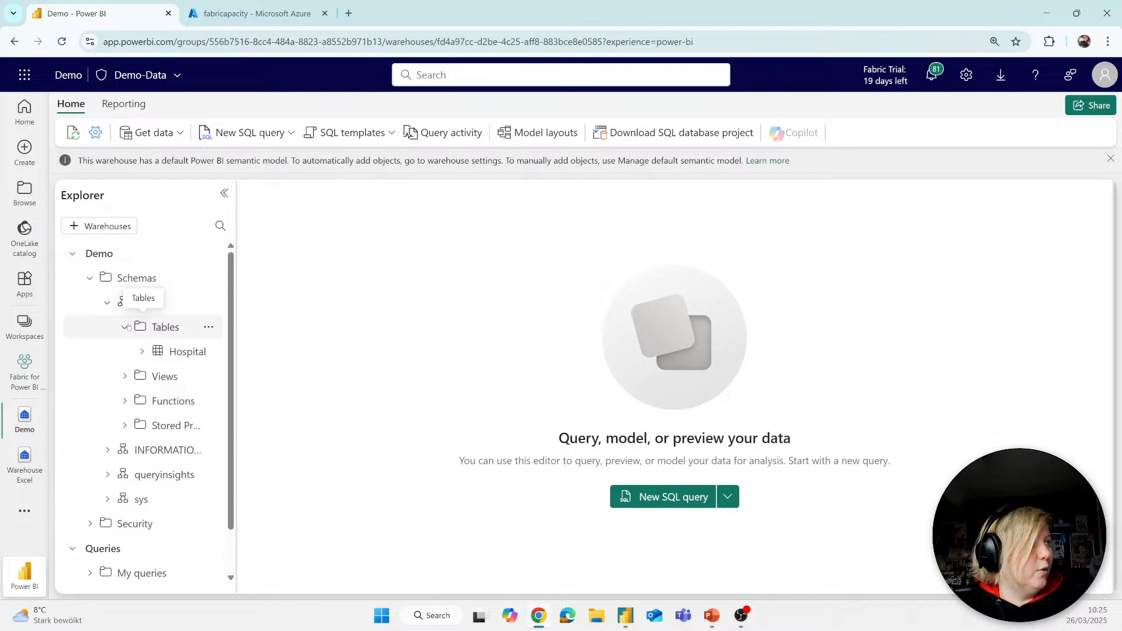
pyautogui.click(173, 352)
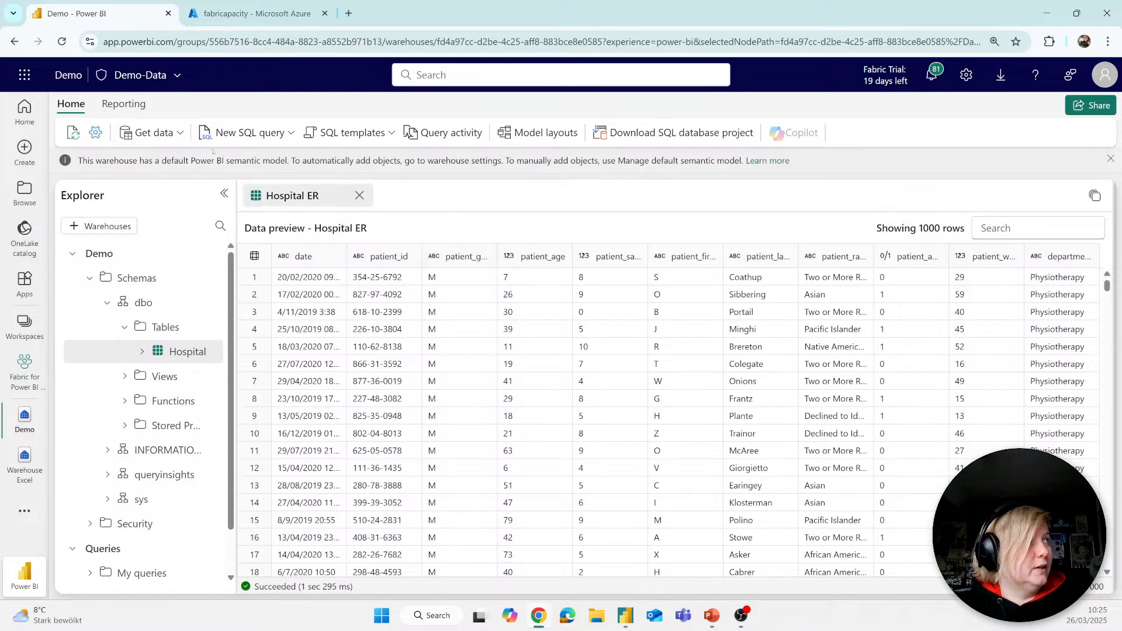
# Step: Show the Demo warehouse's reporting commands and open its model layouts
pyautogui.click(124, 104)
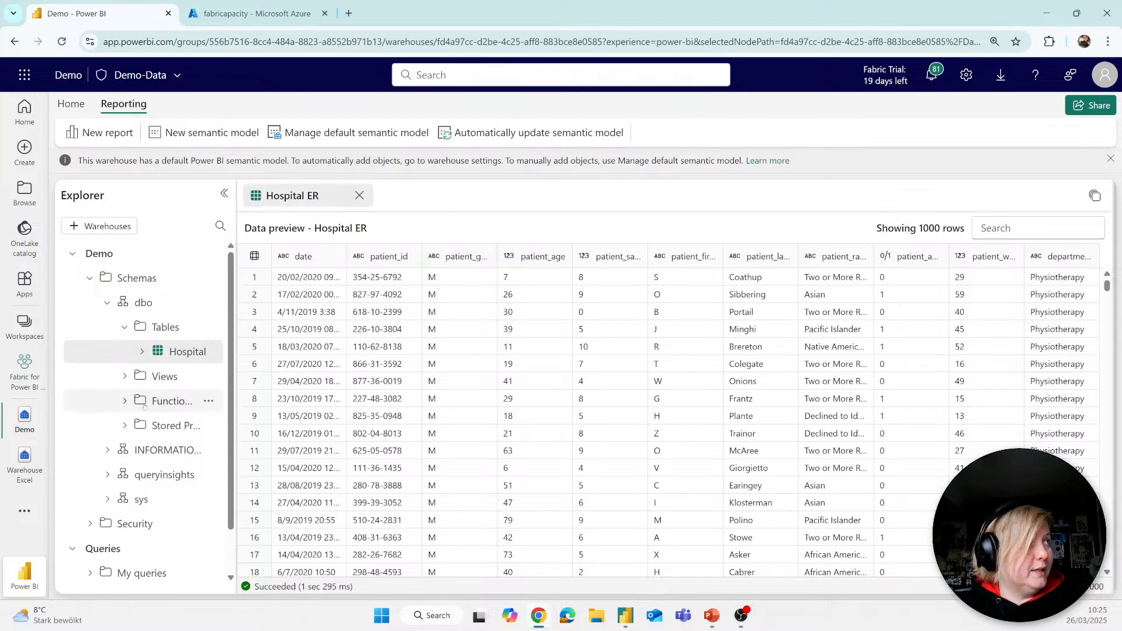
pyautogui.scroll(-1, 180, 471)
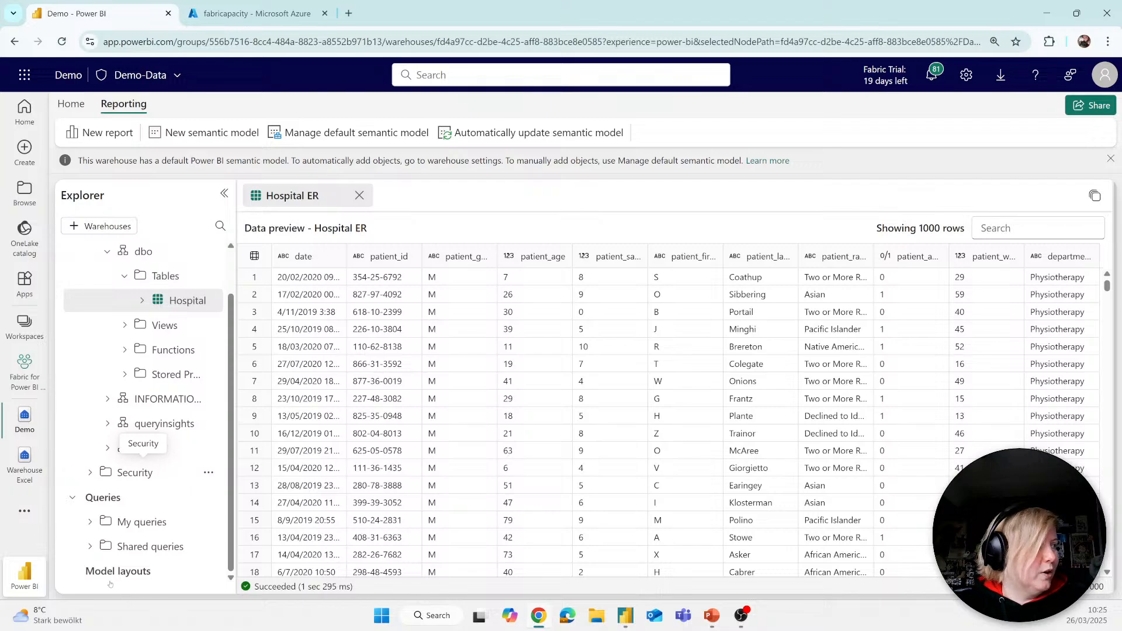
pyautogui.click(108, 572)
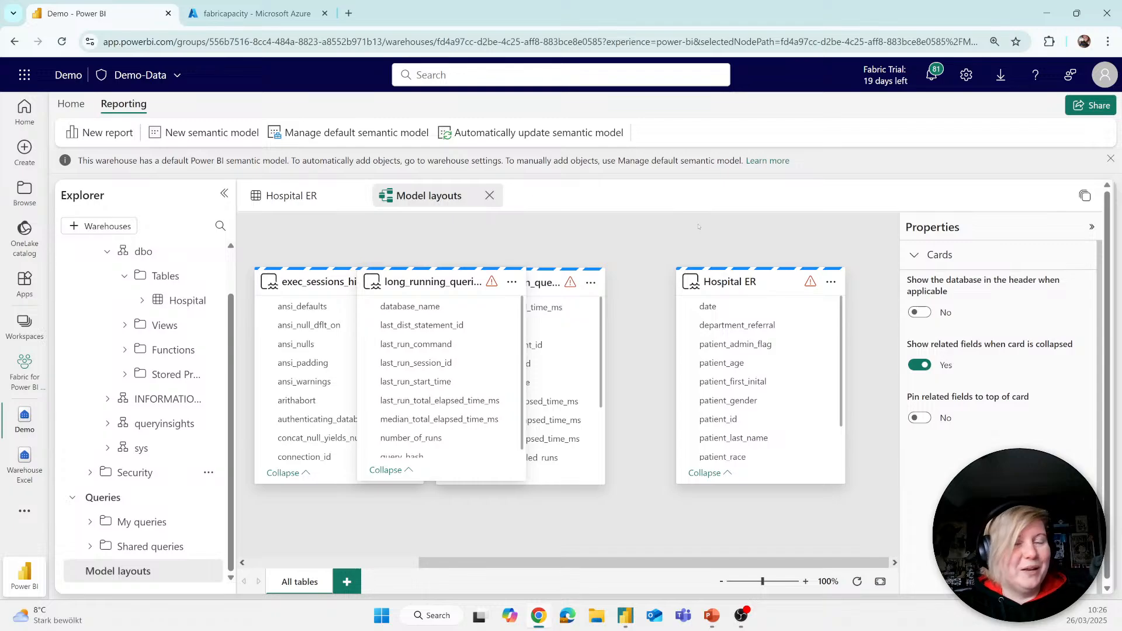
# Step: Rearrange the table cards in the model layout, moving the Hospital ER card clear of the system query tables
pyautogui.moveTo(718, 269); pyautogui.dragTo(743, 268)
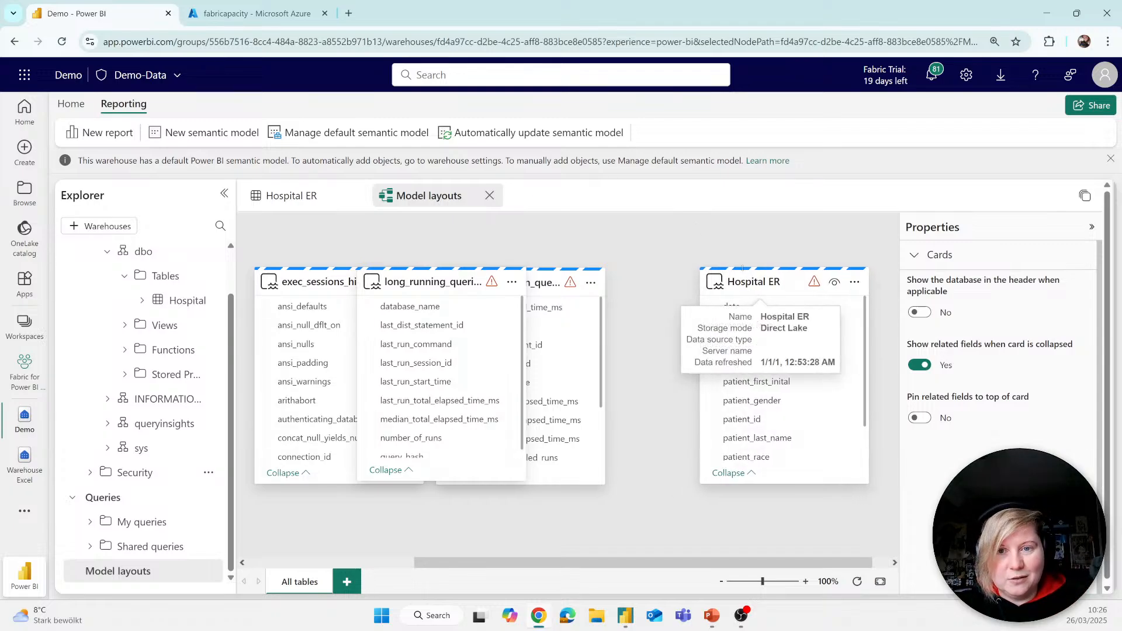
pyautogui.moveTo(433, 279); pyautogui.dragTo(429, 323)
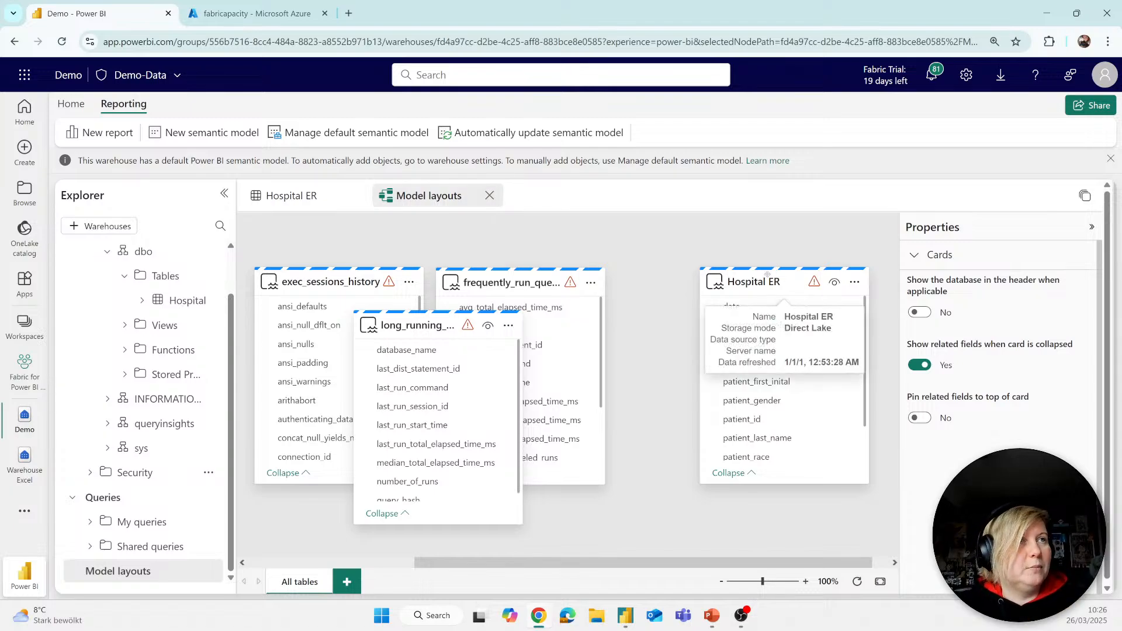
pyautogui.moveTo(768, 281); pyautogui.dragTo(812, 290)
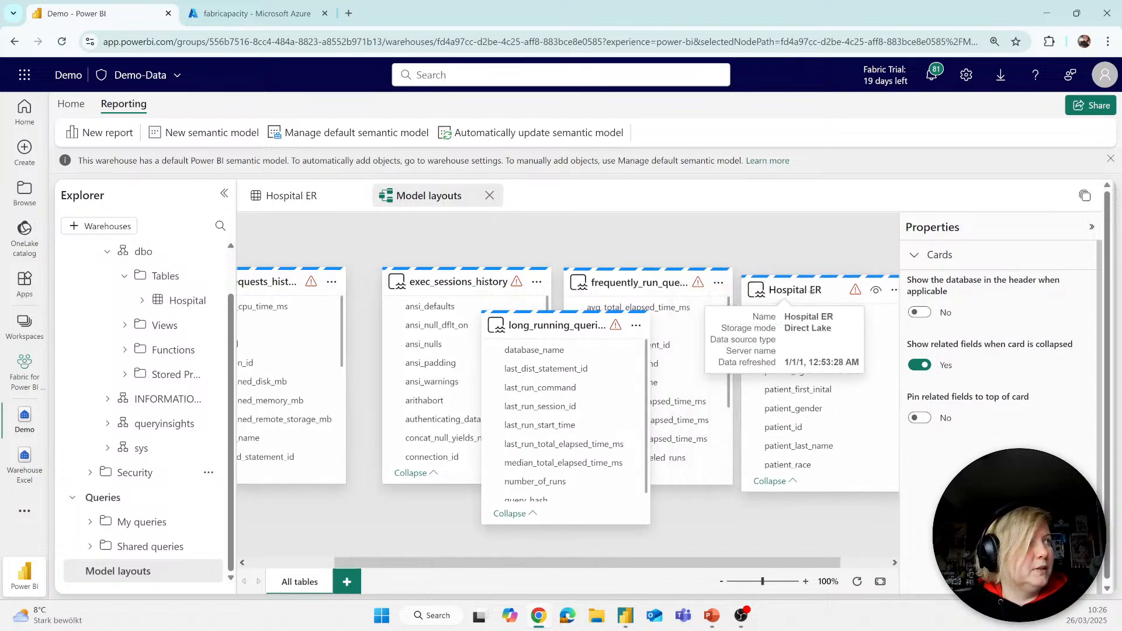
pyautogui.moveTo(332, 294); pyautogui.dragTo(361, 318)
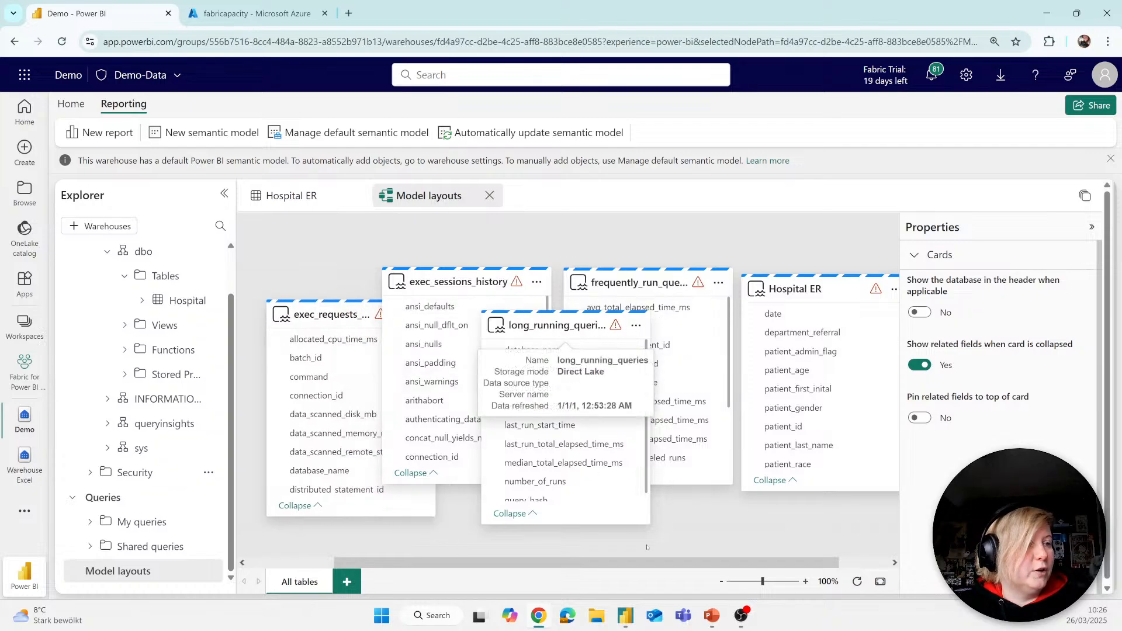
pyautogui.moveTo(644, 562); pyautogui.dragTo(764, 556)
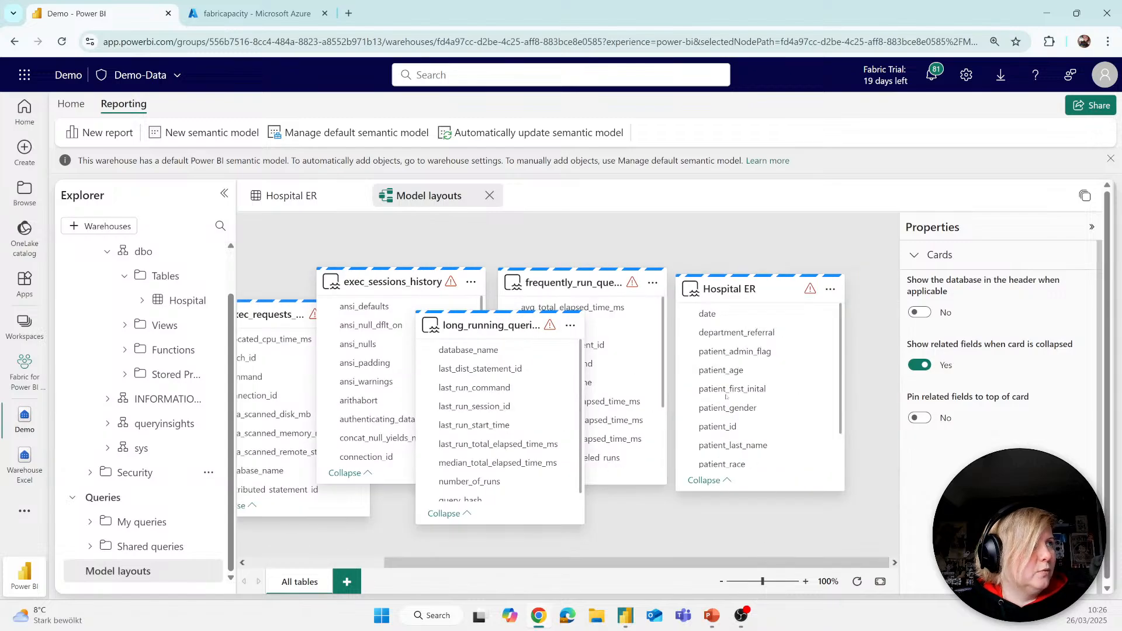
pyautogui.moveTo(584, 280); pyautogui.dragTo(576, 282)
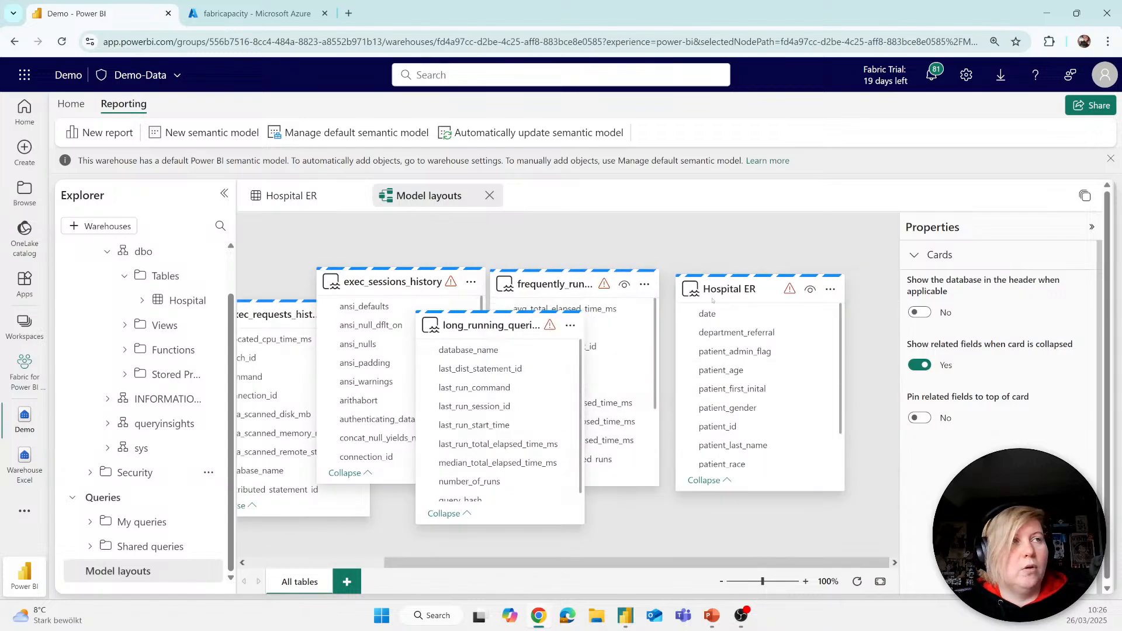
pyautogui.moveTo(709, 305); pyautogui.dragTo(733, 316)
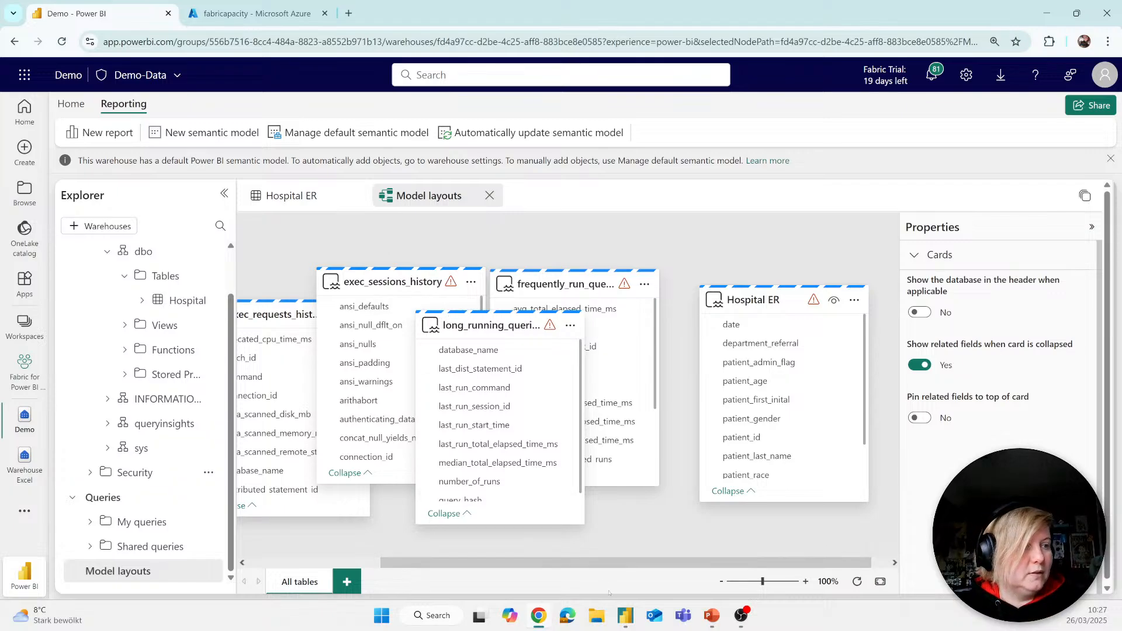
# Step: Switch to Power BI Desktop, look through the Power BI semantic models offered in the OneLake catalog, and close it
pyautogui.click(625, 616)
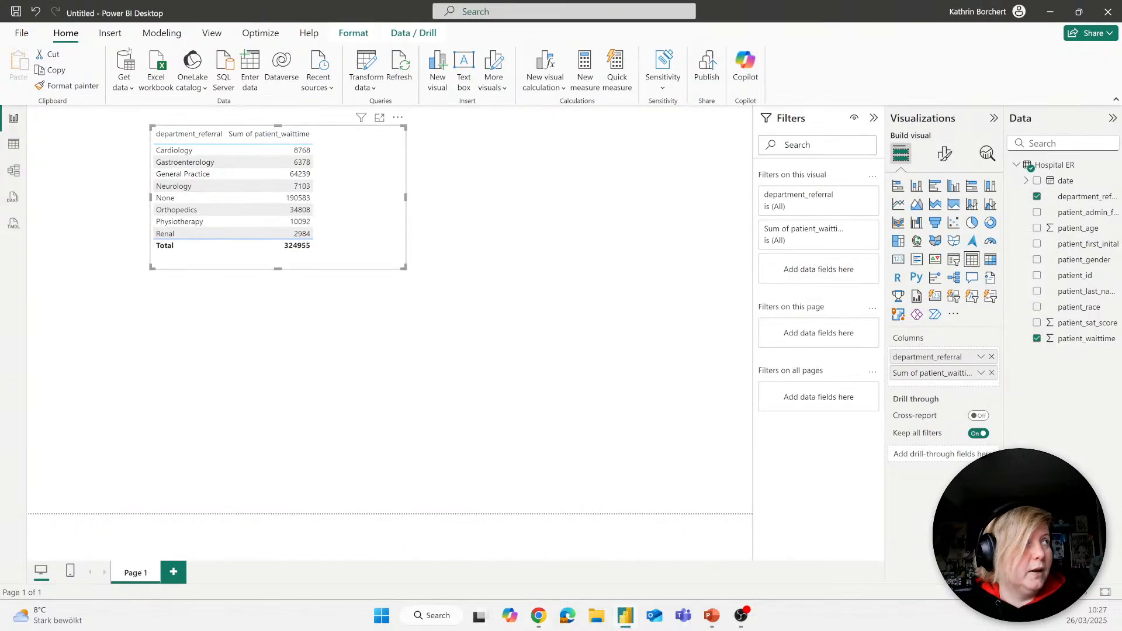
pyautogui.click(132, 88)
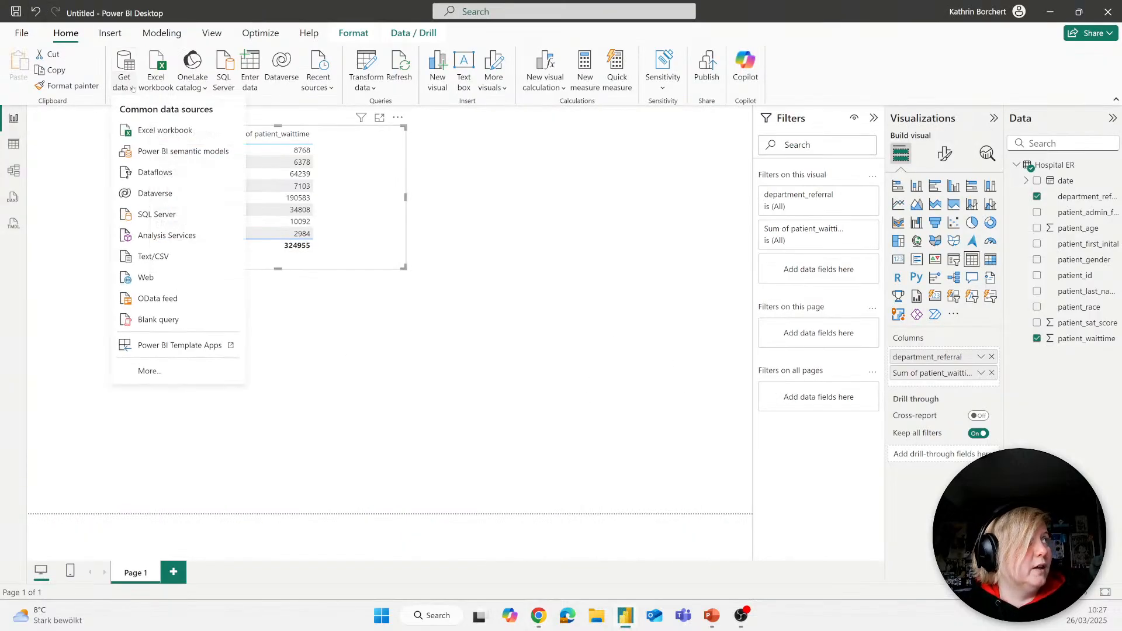
pyautogui.click(124, 70)
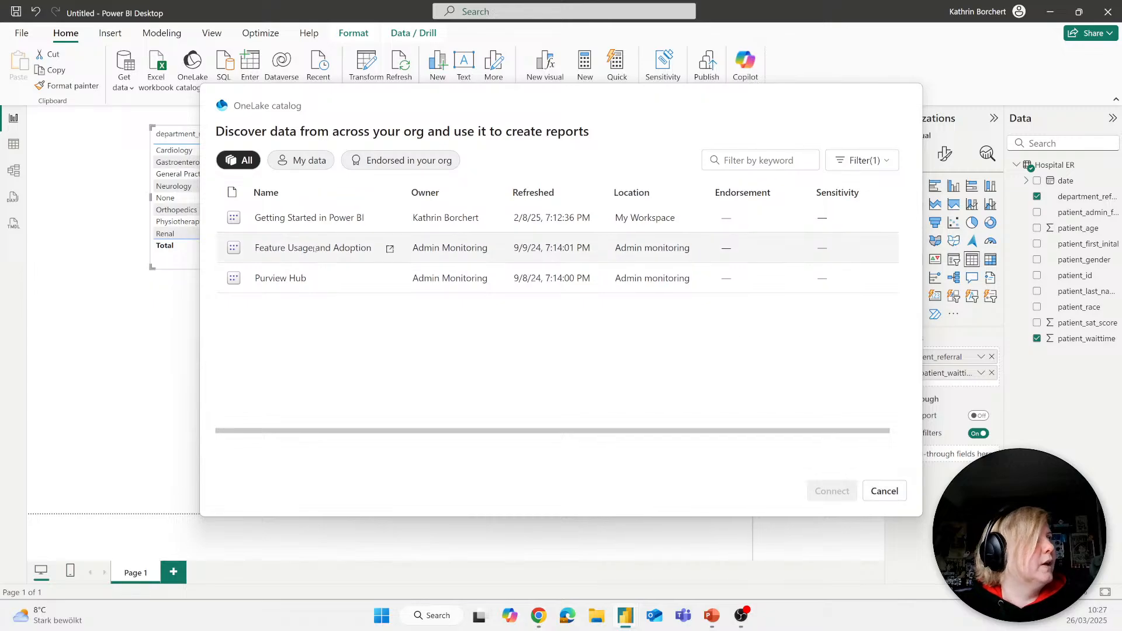
pyautogui.click(884, 491)
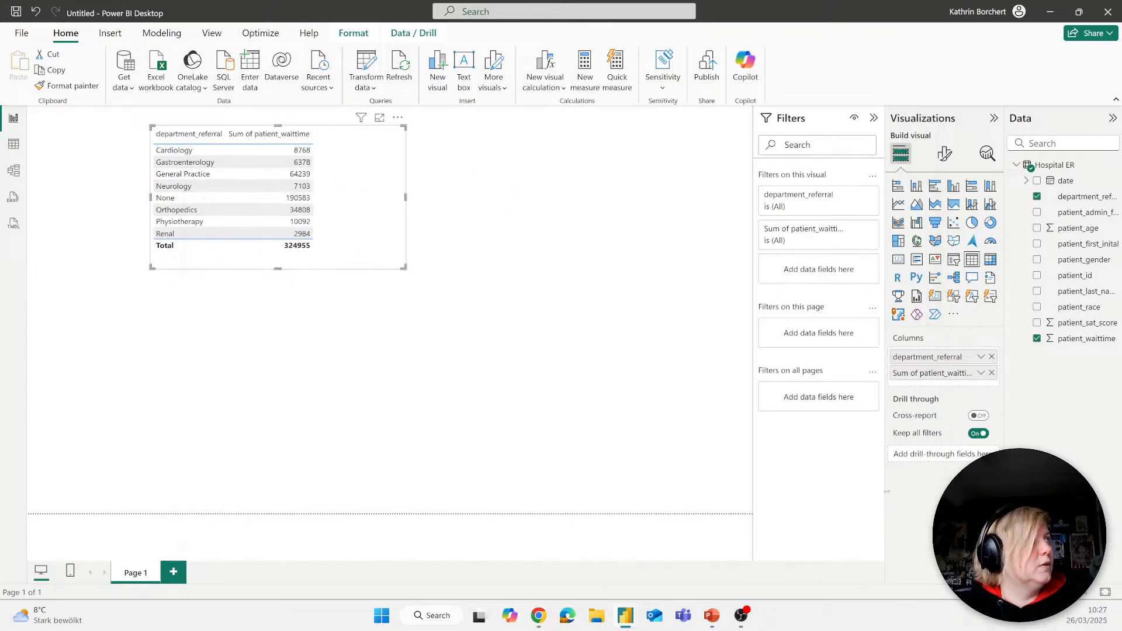
# Step: Check which account is signed in and review the available Power BI semantic models again without connecting
pyautogui.click(1000, 12)
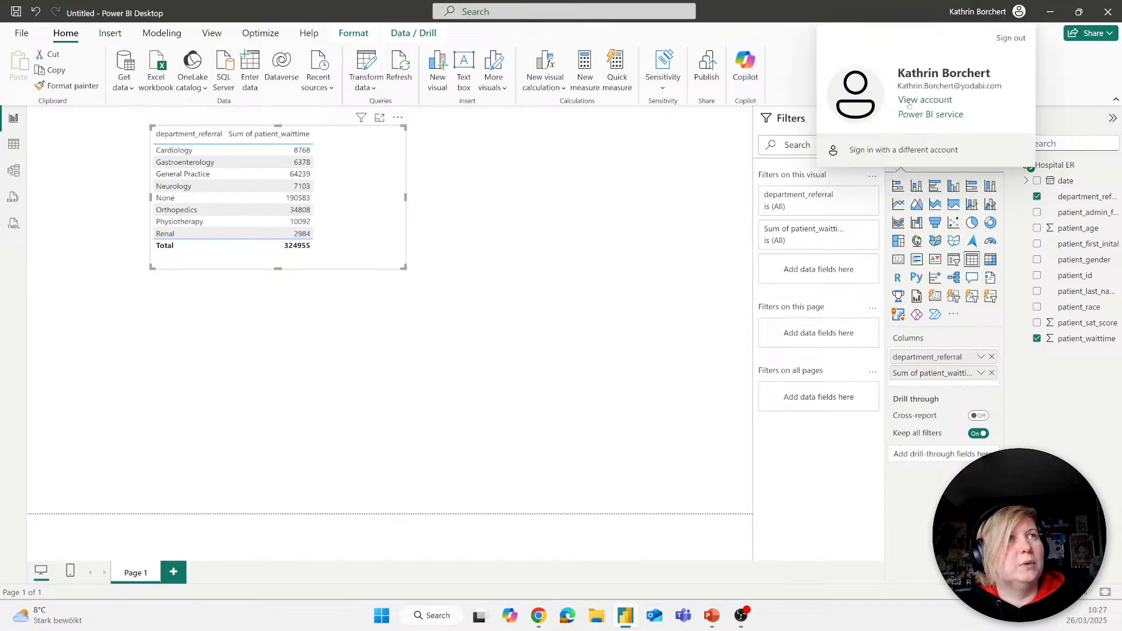
pyautogui.click(592, 293)
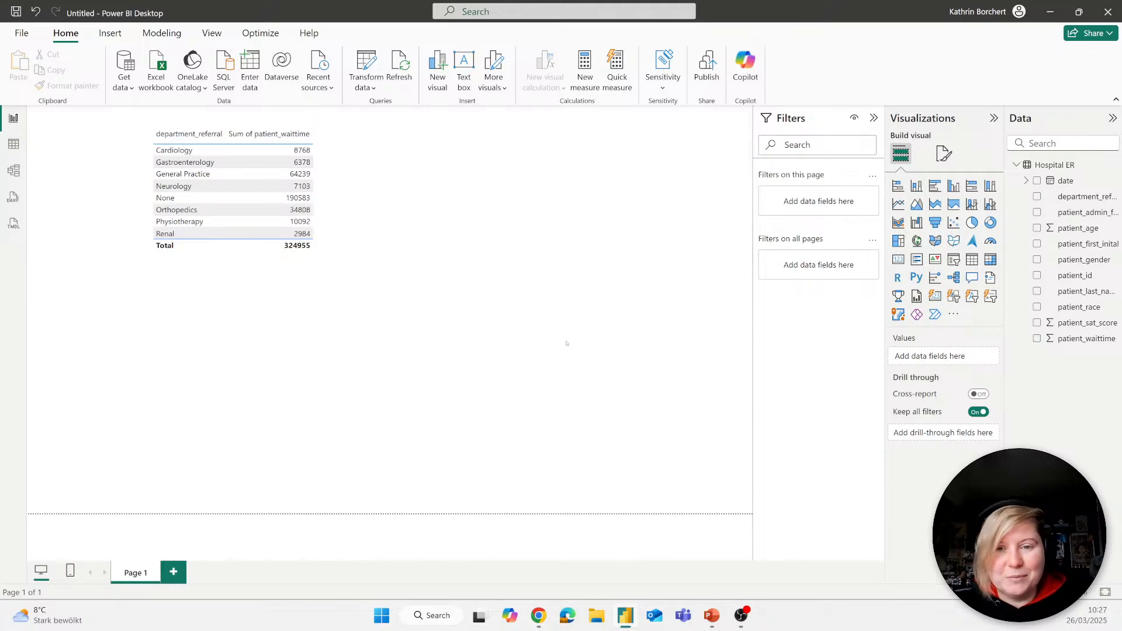
pyautogui.click(124, 89)
pyautogui.click(176, 151)
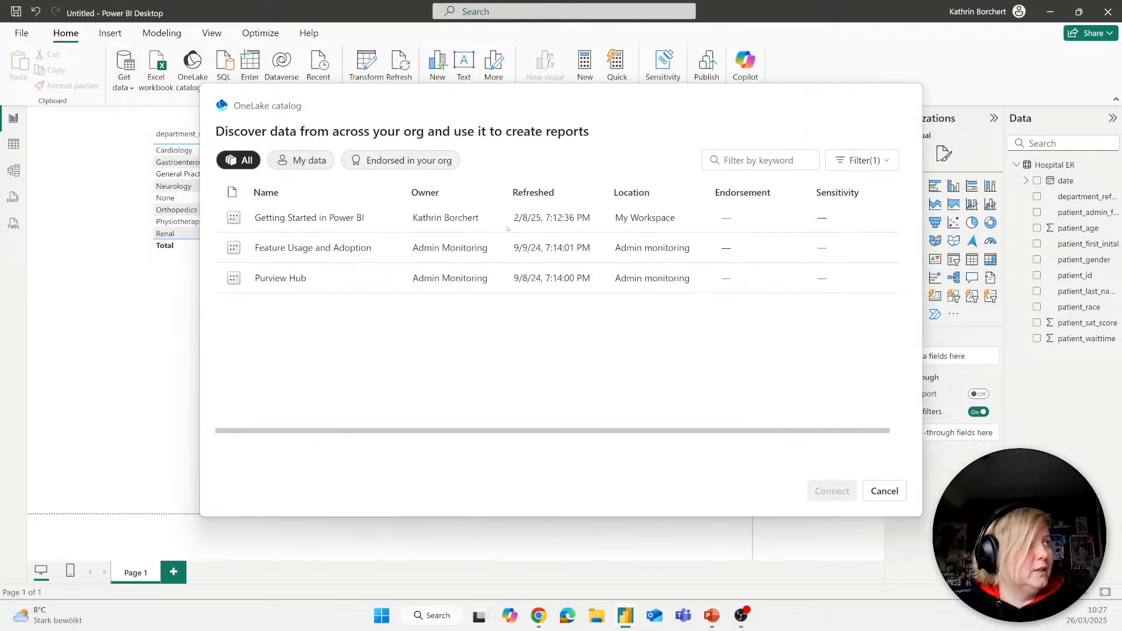
pyautogui.click(883, 491)
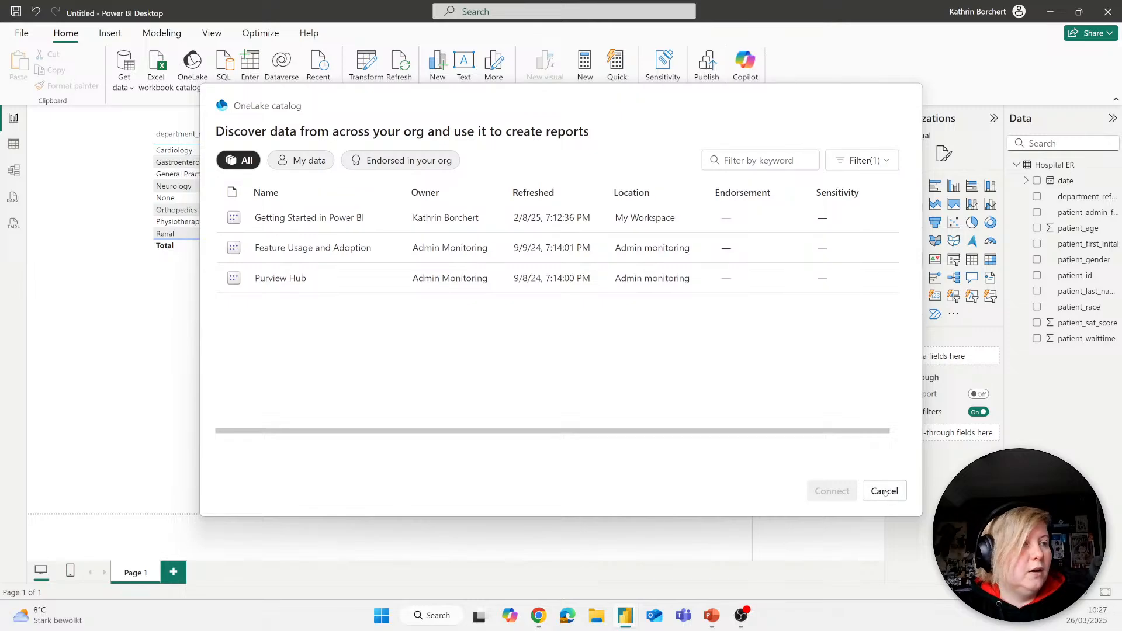
# Step: Switch to Chrome and open the access management of the Fabric for Power BI User workspace
pyautogui.click(539, 618)
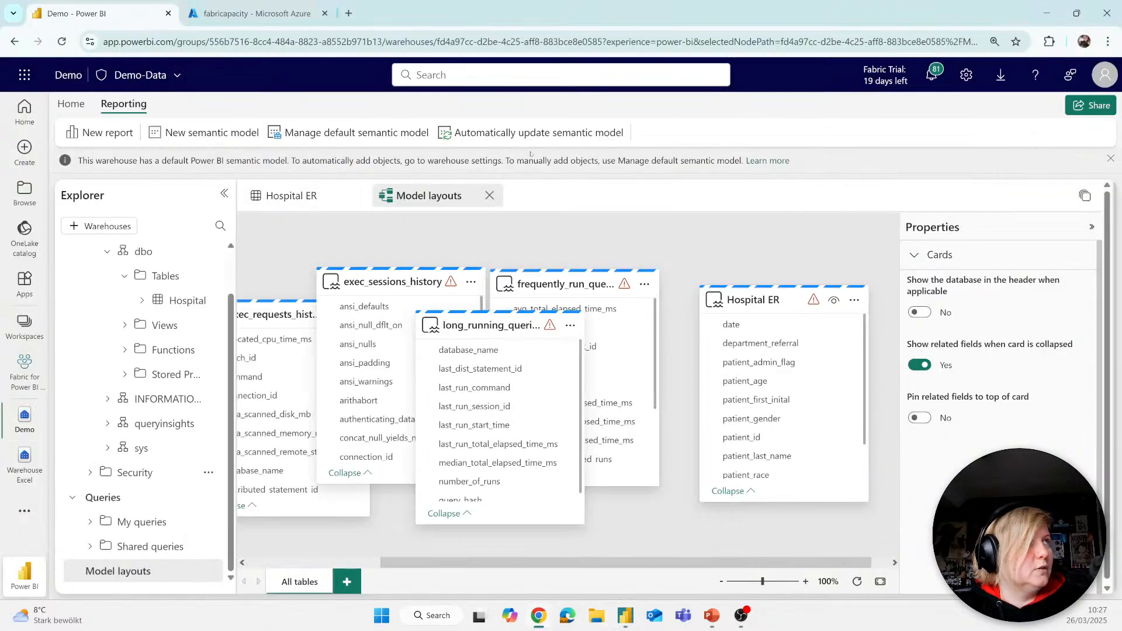
pyautogui.click(25, 324)
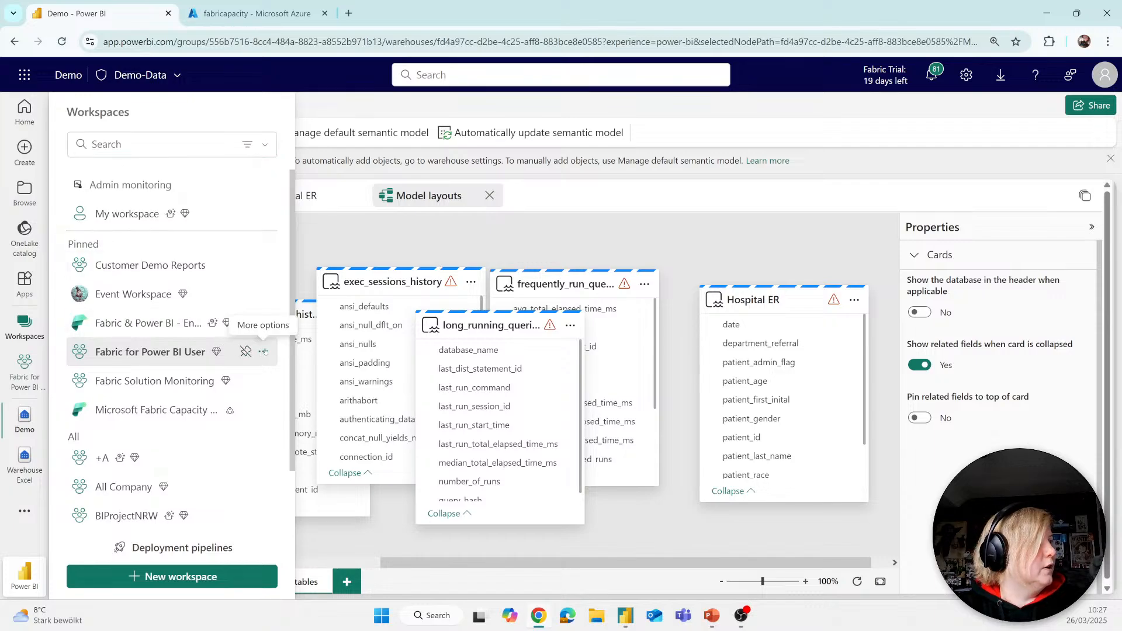
pyautogui.click(264, 351)
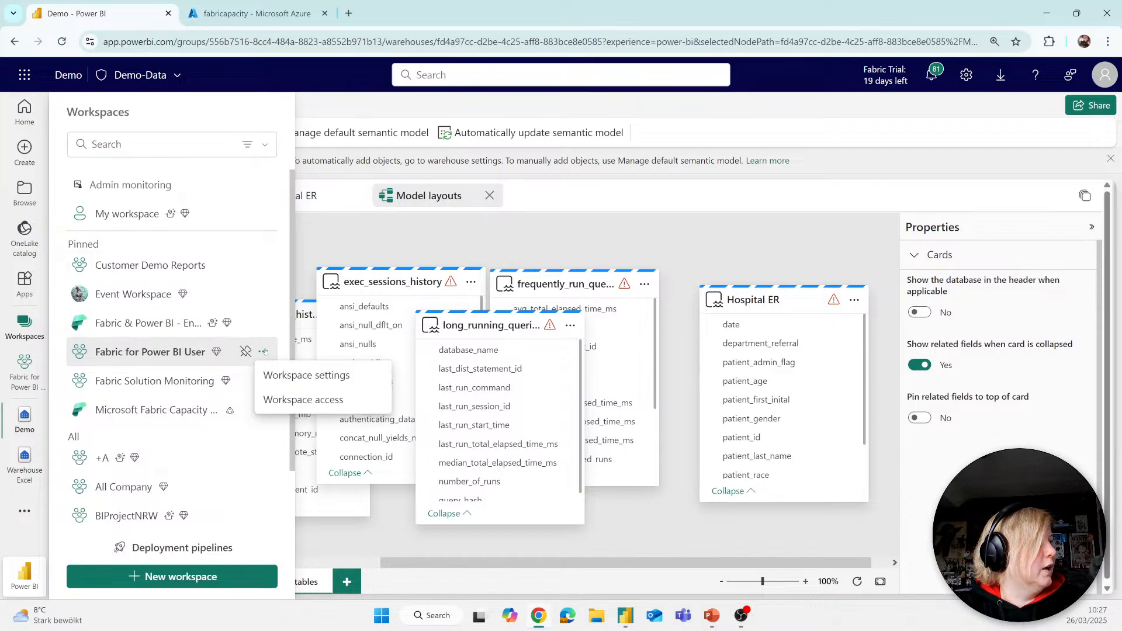
pyautogui.click(301, 404)
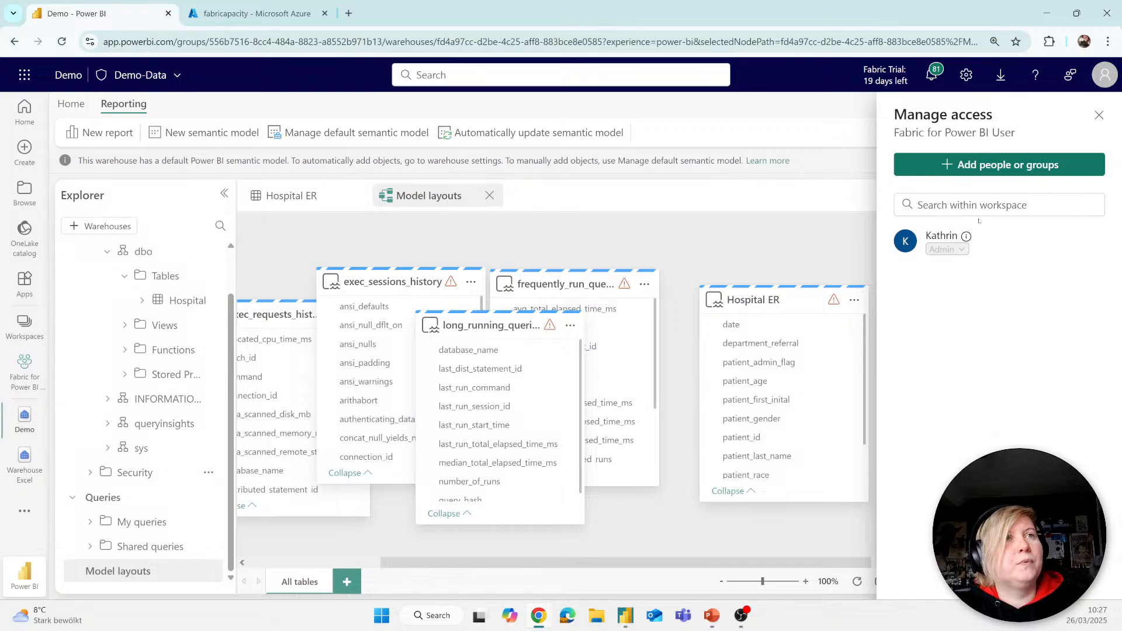
# Step: Add the account used in Power BI Desktop to the Fabric for Power BI User workspace with the Admin role
pyautogui.click(971, 166)
pyautogui.click(939, 232)
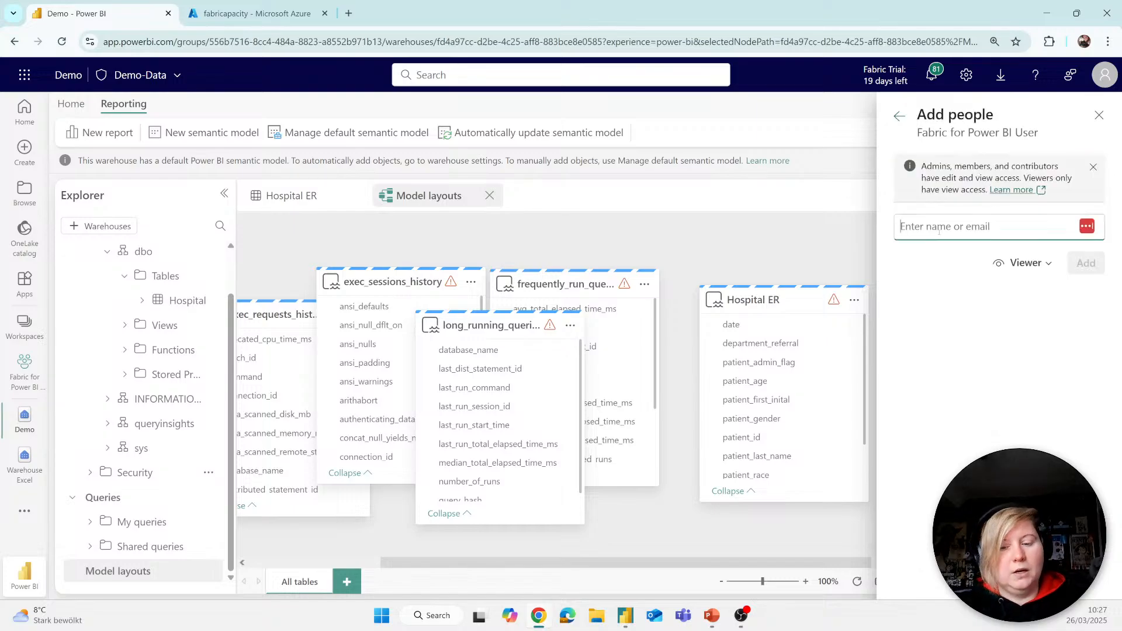
pyautogui.write('kath')
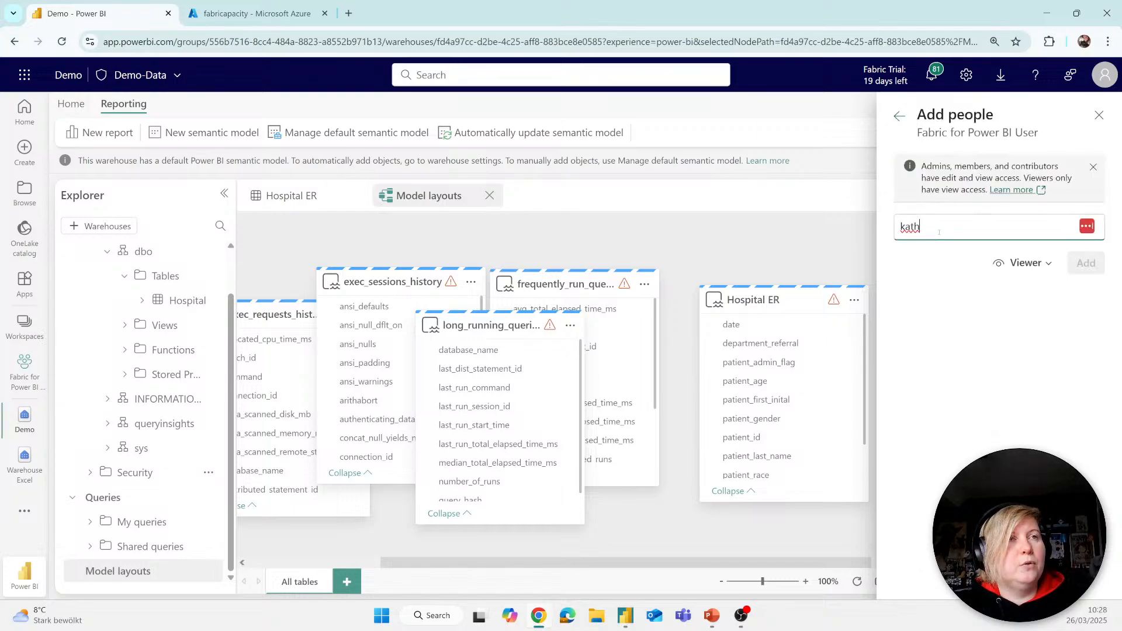
pyautogui.press('Return')
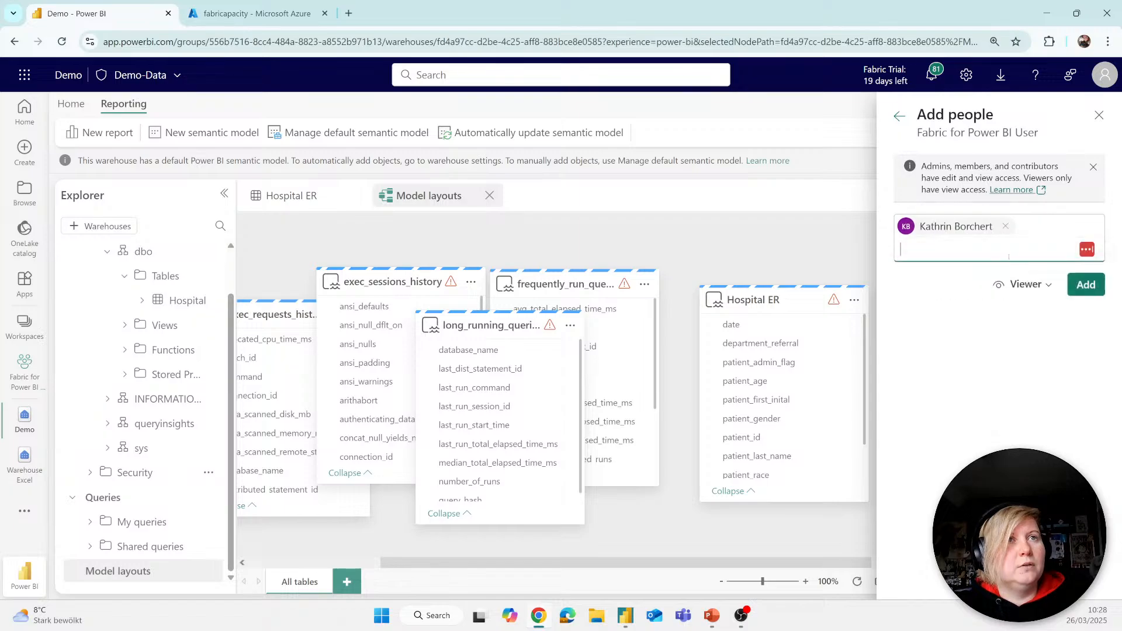
pyautogui.click(1027, 284)
pyautogui.click(1026, 311)
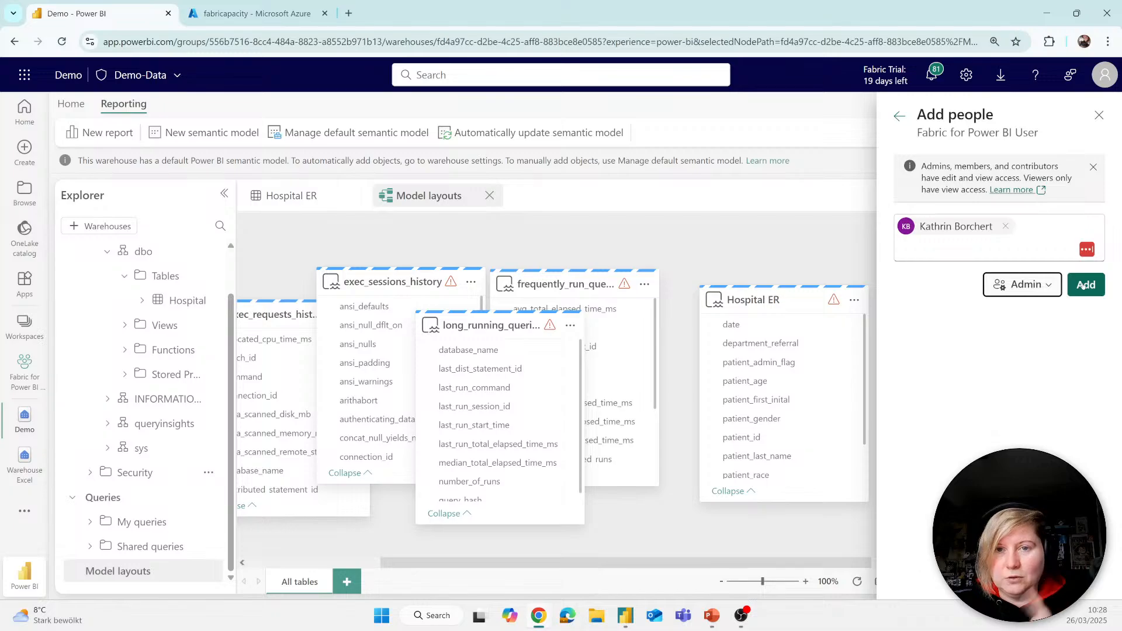
pyautogui.click(1082, 286)
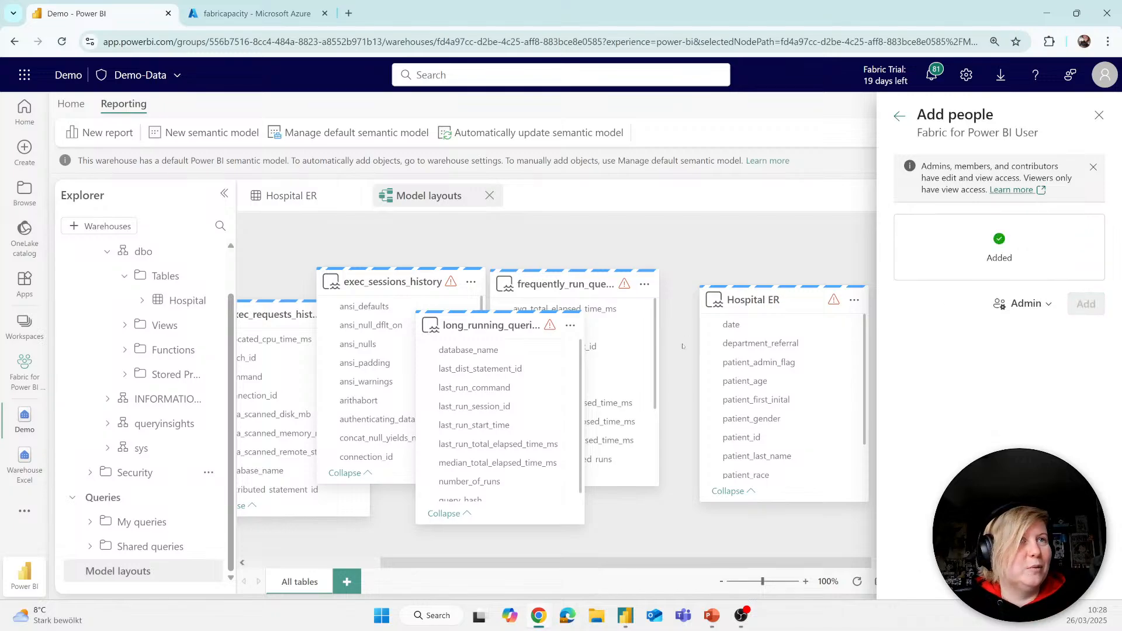
pyautogui.click(760, 246)
# Step: Switch to Power BI Desktop and connect the report to the whole Demo semantic model from the OneLake catalog
pyautogui.click(625, 615)
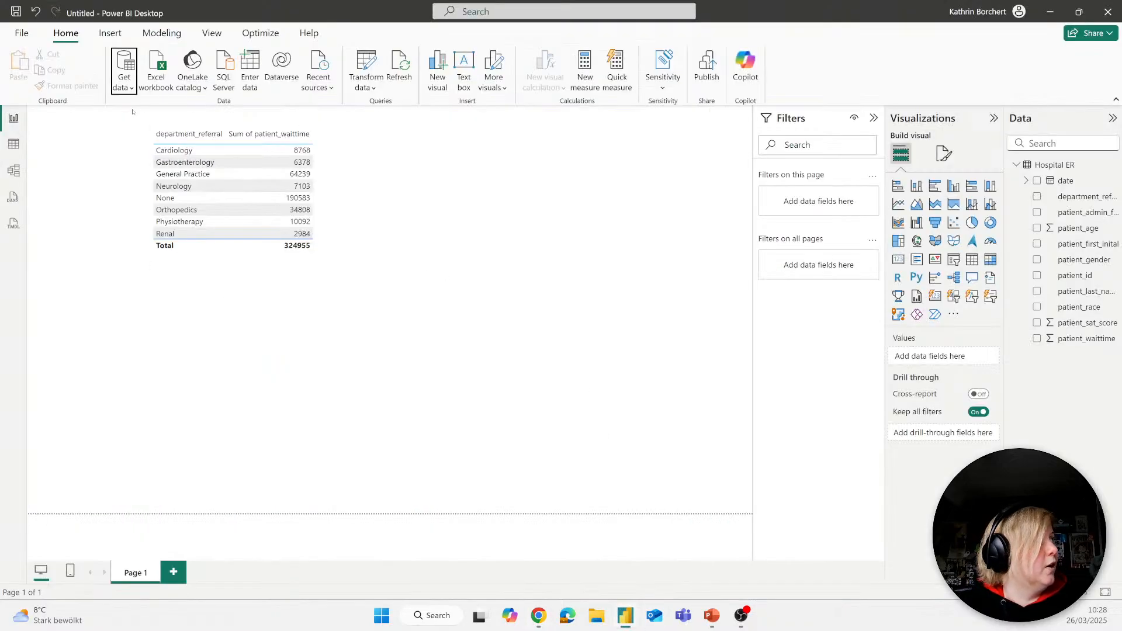
pyautogui.click(126, 82)
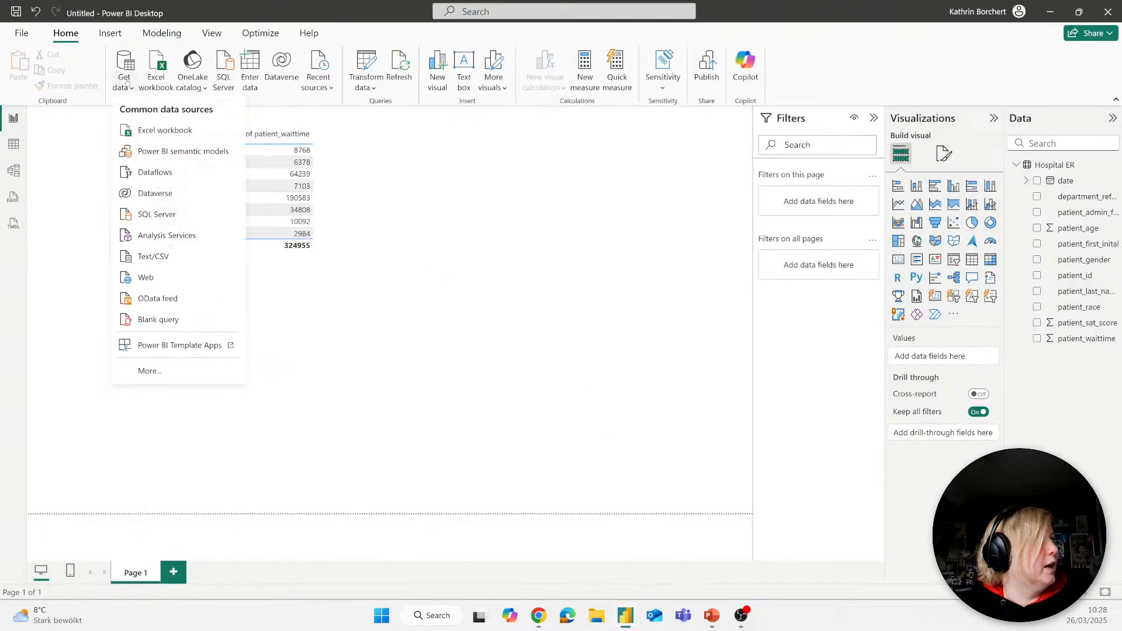
pyautogui.click(168, 151)
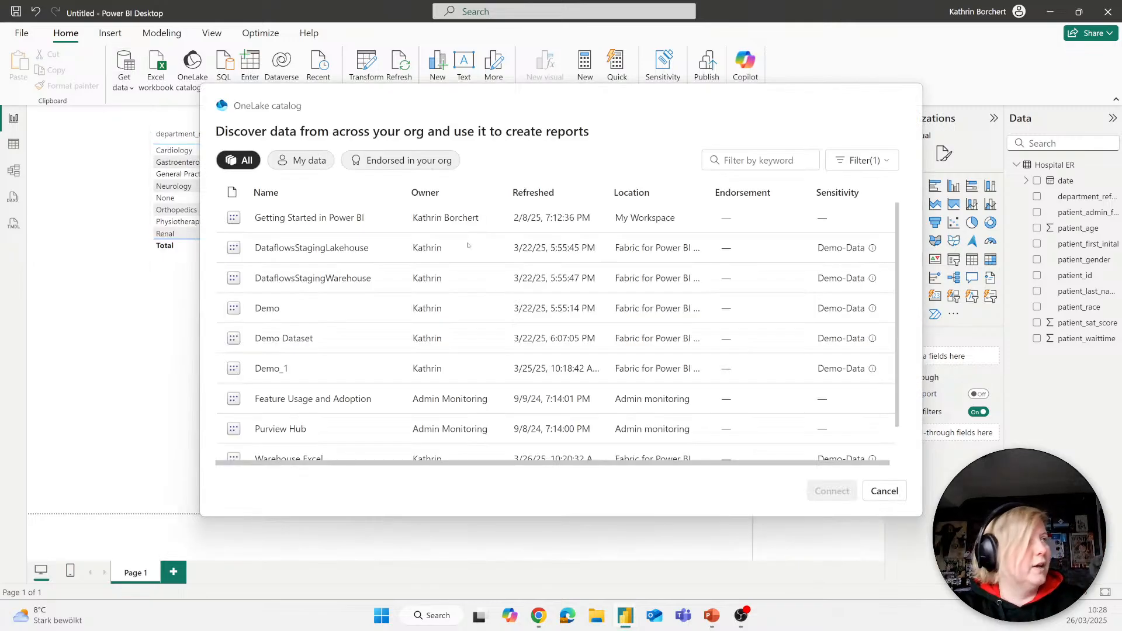
pyautogui.click(275, 308)
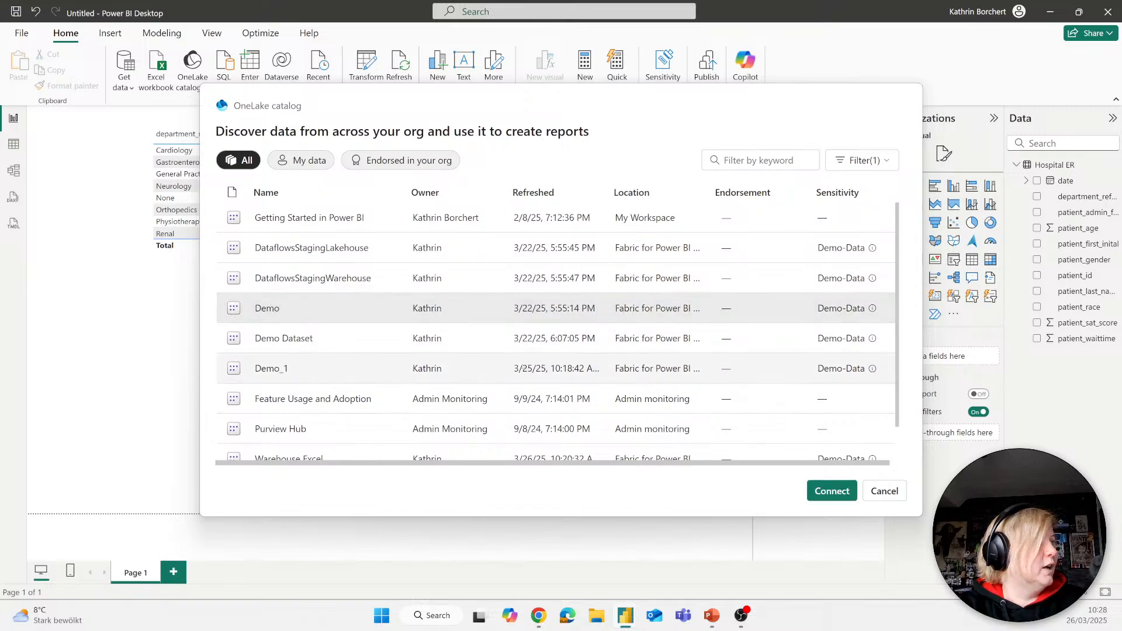
pyautogui.click(833, 491)
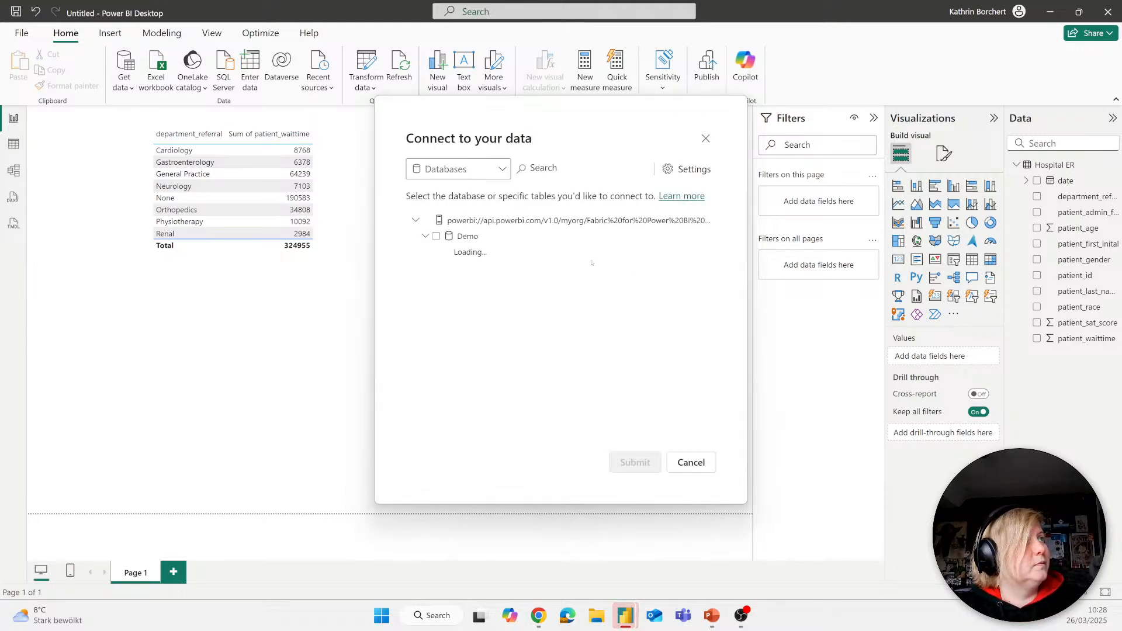
pyautogui.click(436, 237)
pyautogui.click(635, 461)
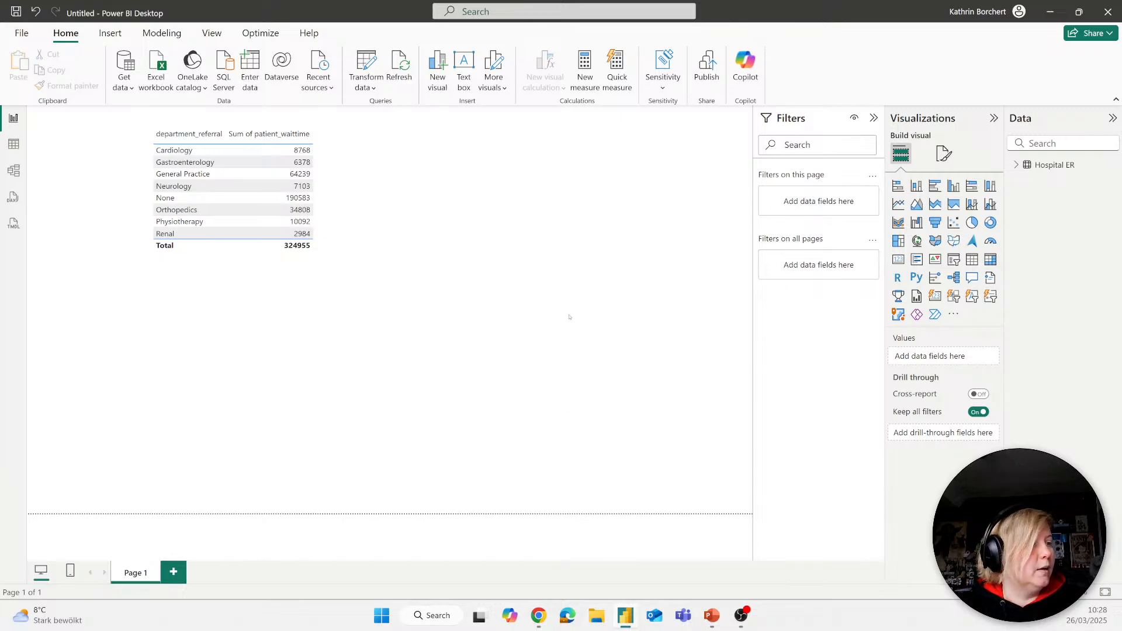
pyautogui.click(537, 617)
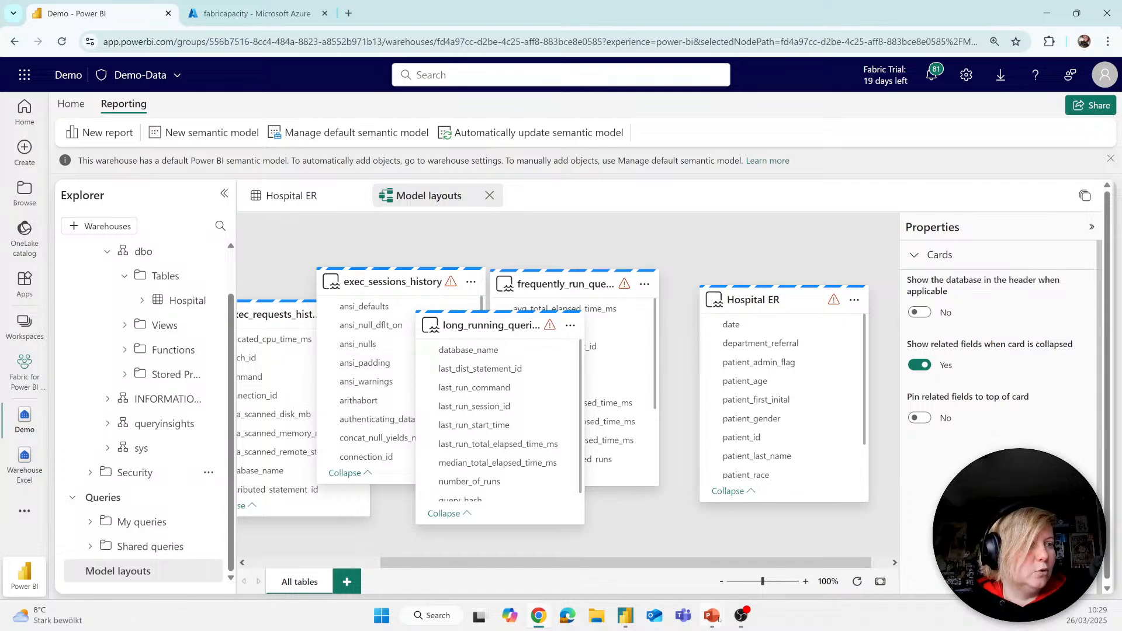
pyautogui.hotkey('alt', 'Tab')
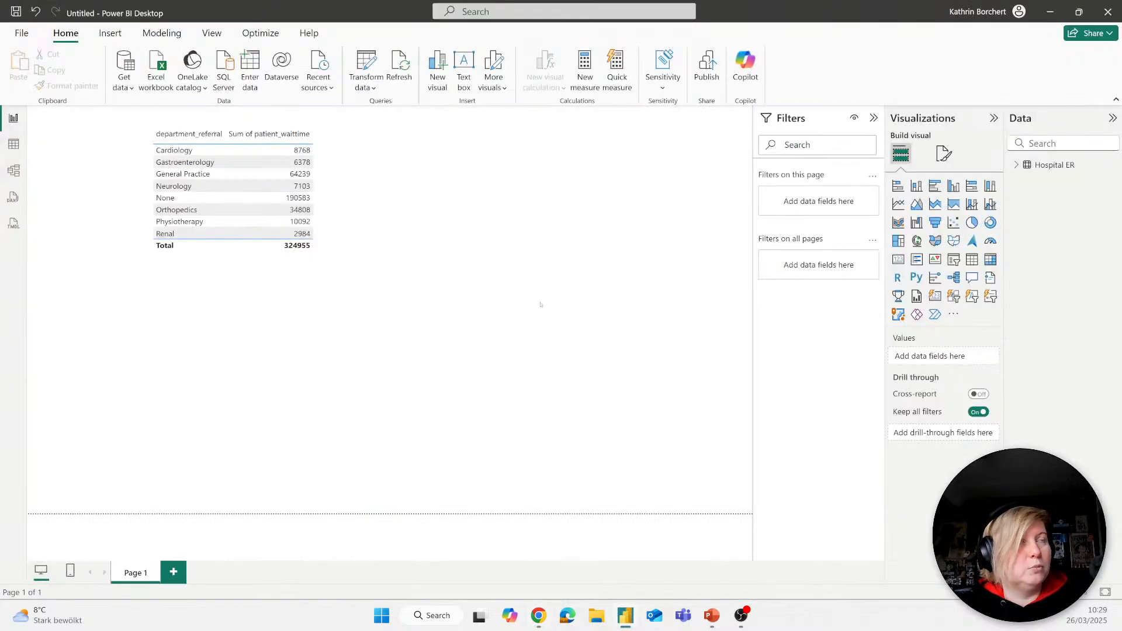
# Step: Move the department_referral and patient_waittime table into the upper-left corner of the report page
pyautogui.click(244, 154)
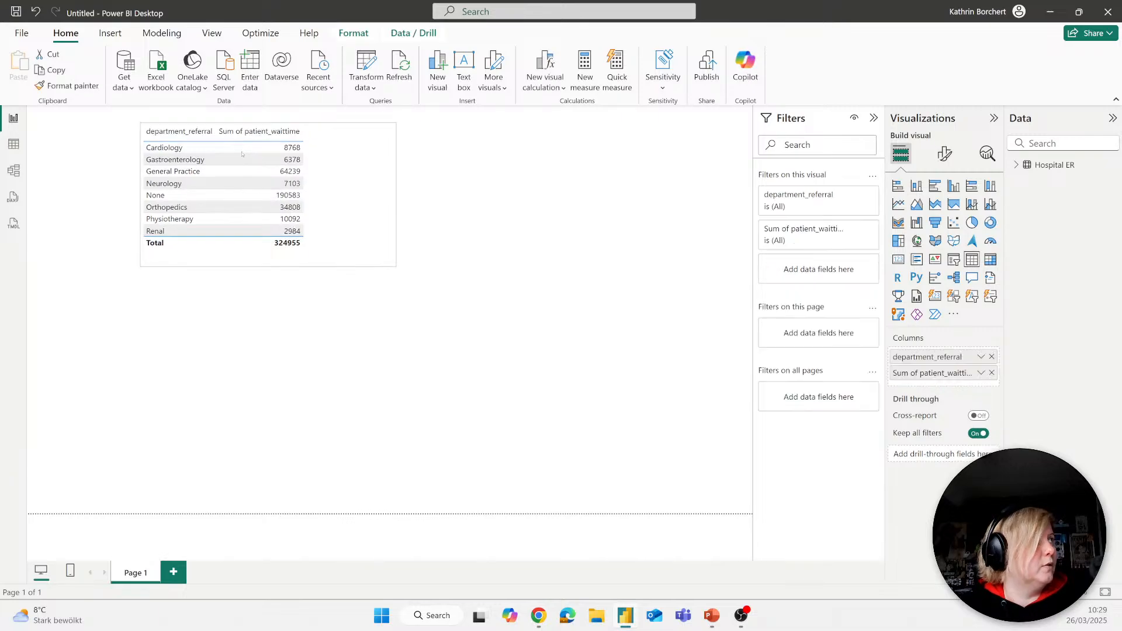
pyautogui.moveTo(244, 154); pyautogui.dragTo(127, 140)
# Step: Try to connect the report to the Demo semantic model again, selecting the whole Demo database
pyautogui.click(123, 84)
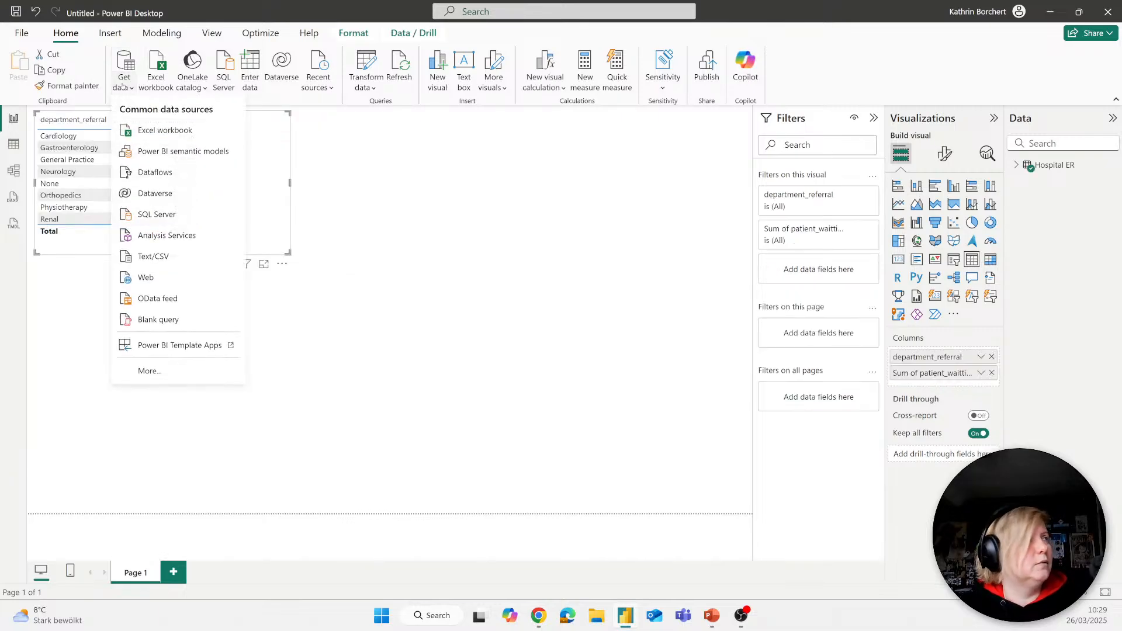
pyautogui.click(173, 152)
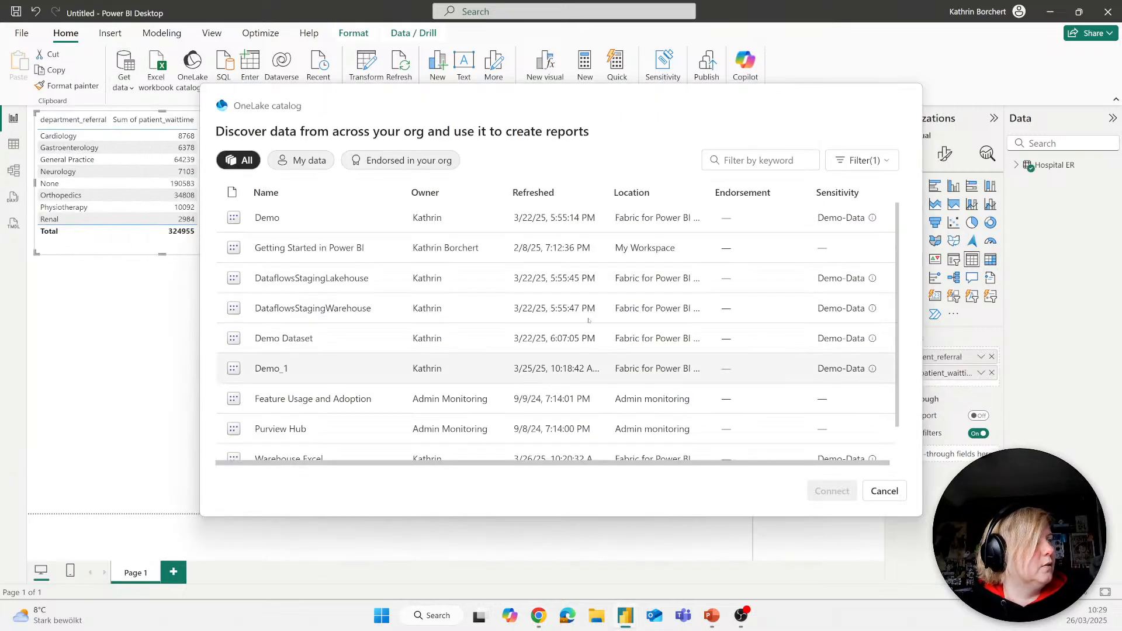
pyautogui.click(261, 220)
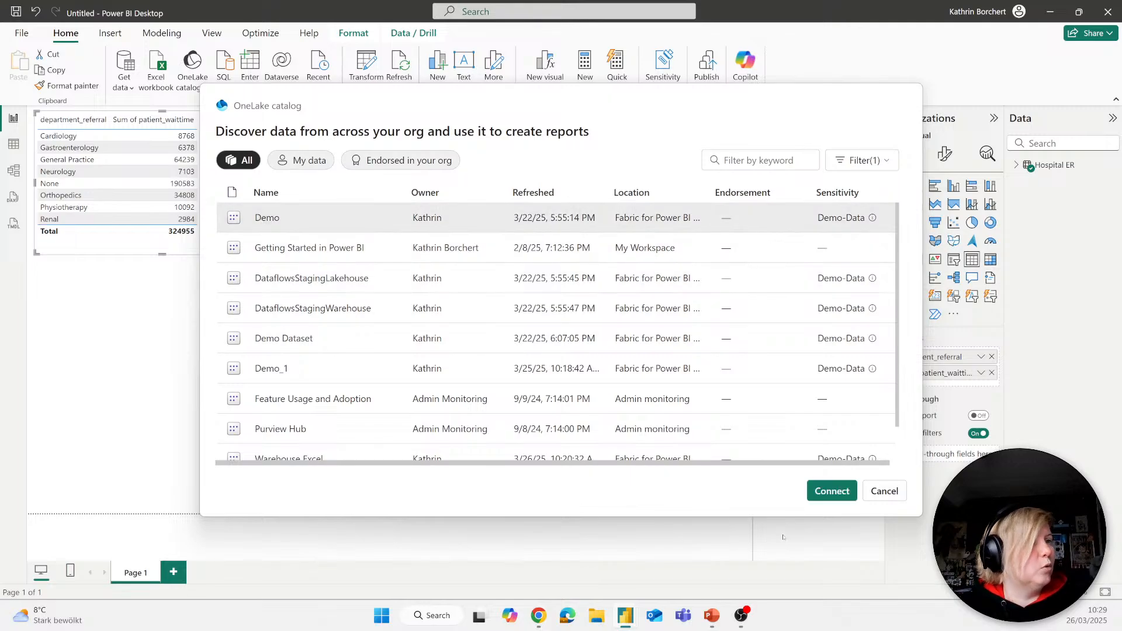
pyautogui.click(831, 490)
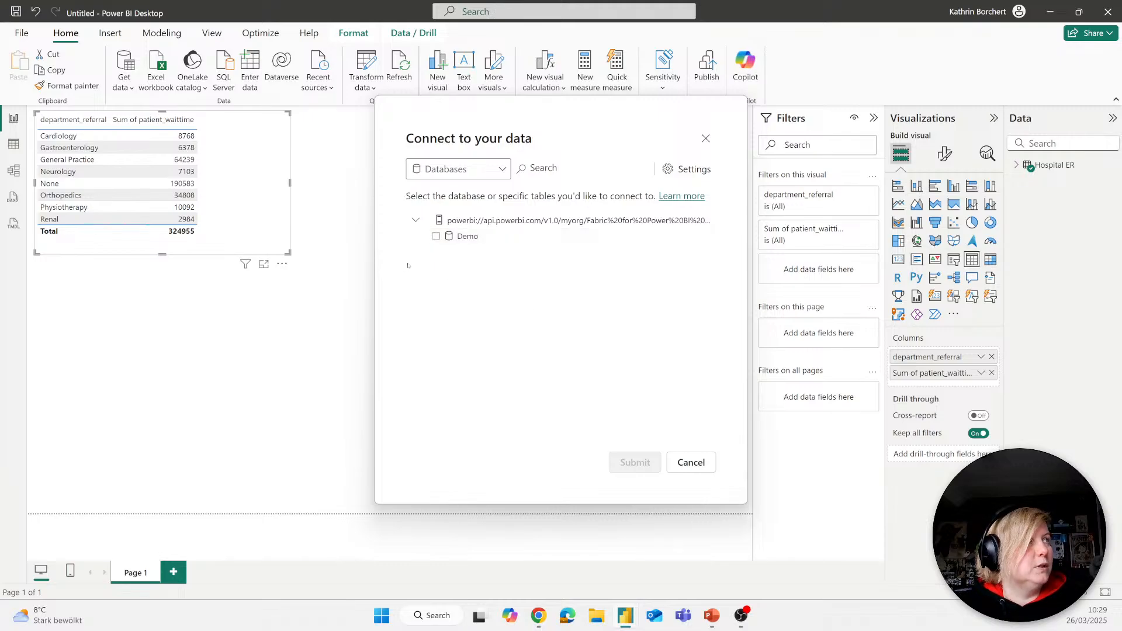
pyautogui.click(436, 236)
pyautogui.click(635, 463)
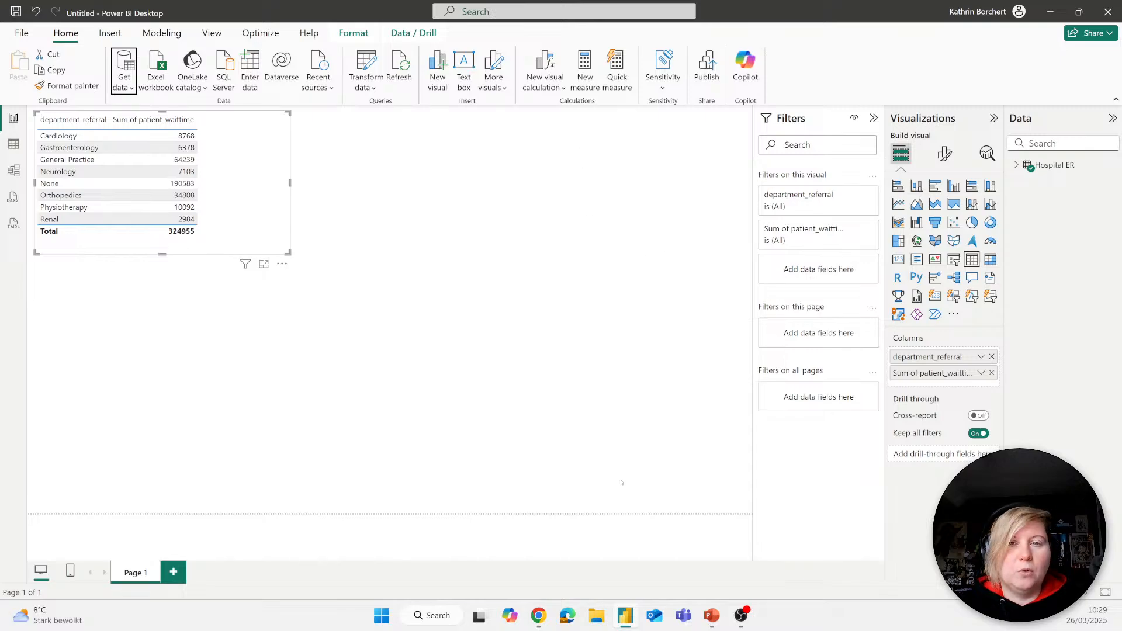
# Step: Switch to Chrome and review the root-level items of the Fabric for Power BI User workspace
pyautogui.click(538, 615)
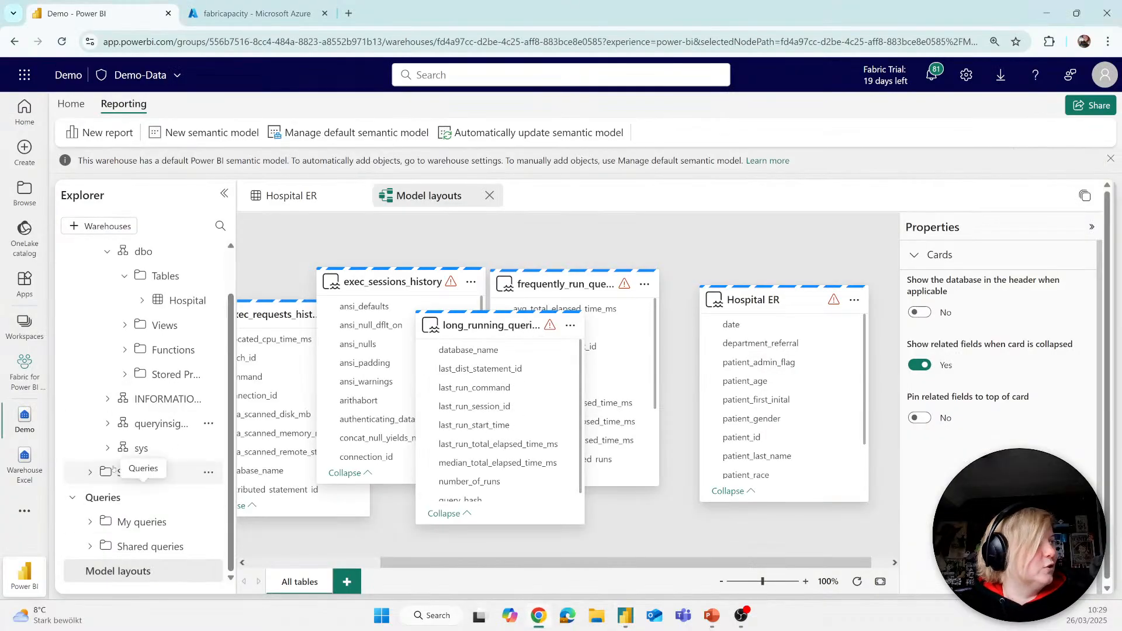
pyautogui.click(43, 332)
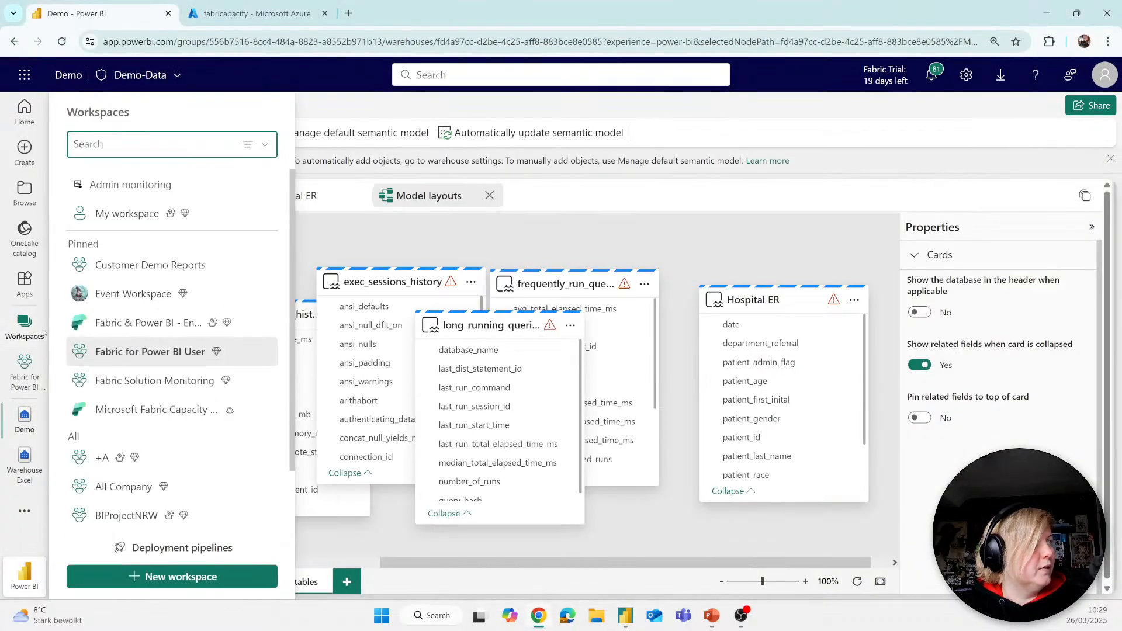
pyautogui.click(152, 351)
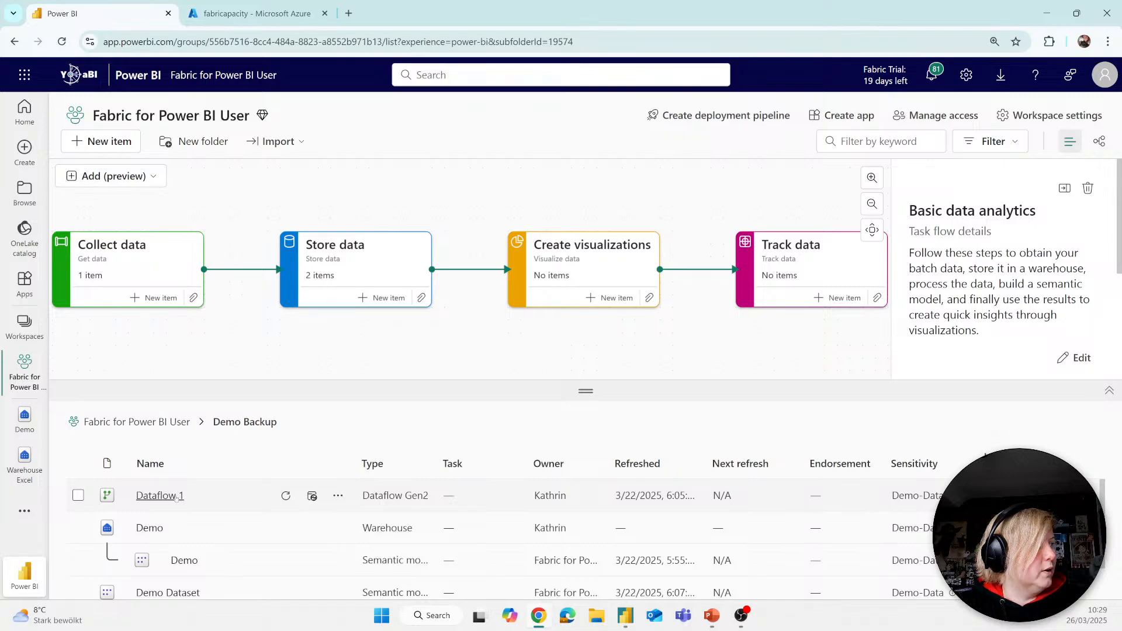
pyautogui.click(153, 428)
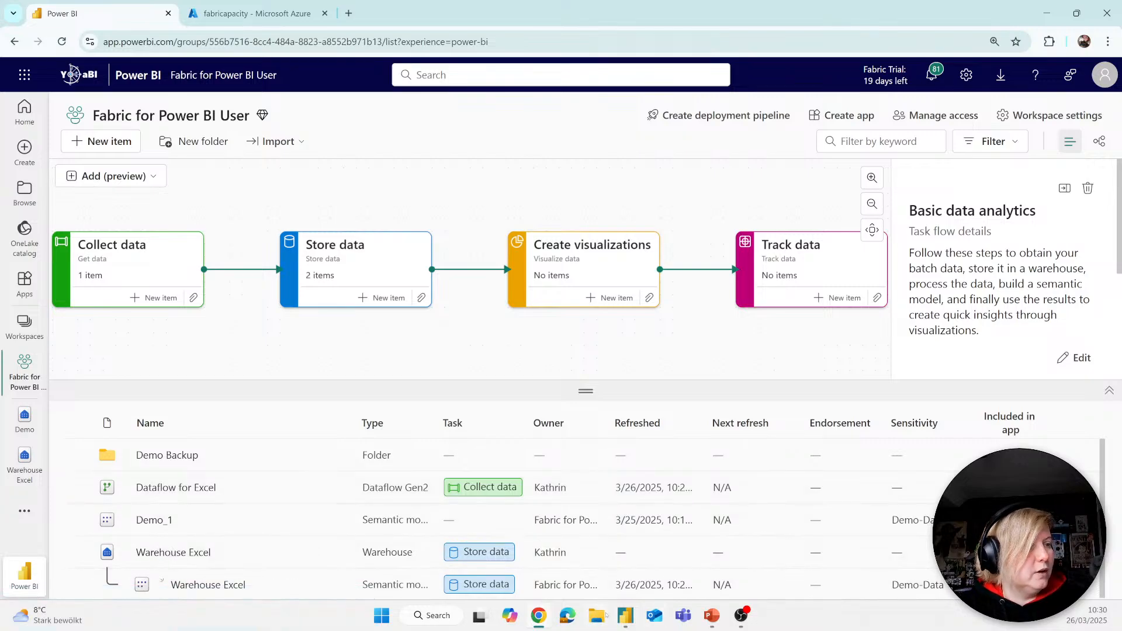
# Step: Switch to Power BI Desktop, filter the OneLake catalog by "exc" and try to connect the report to the whole Warehouse Excel semantic model
pyautogui.hotkey('alt', 'Tab')
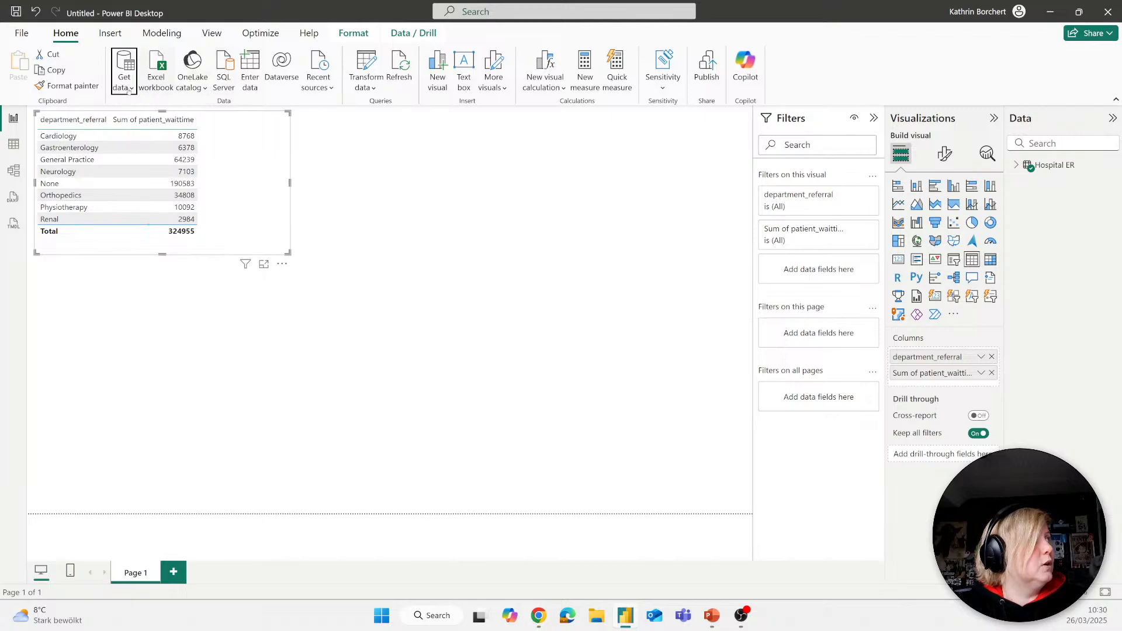
pyautogui.click(129, 88)
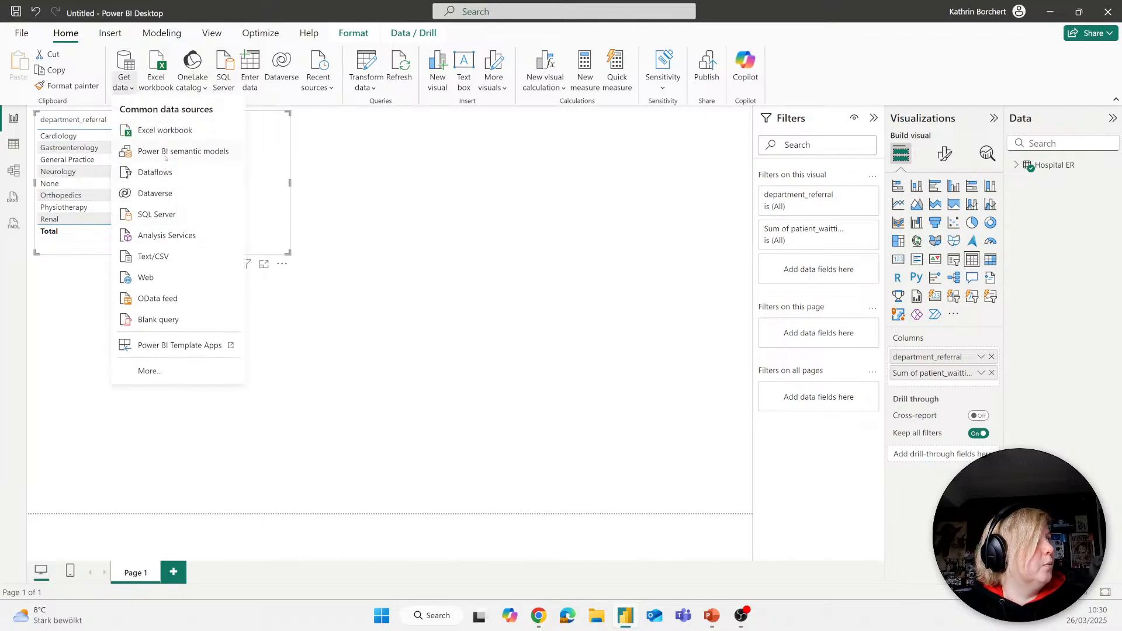
pyautogui.click(166, 155)
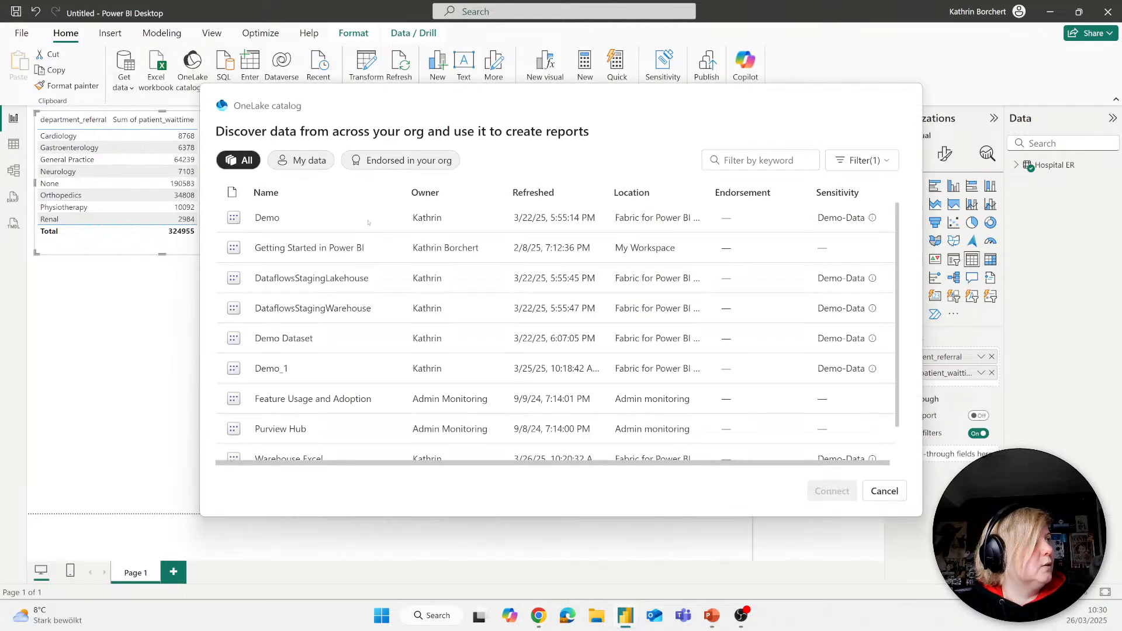
pyautogui.click(768, 161)
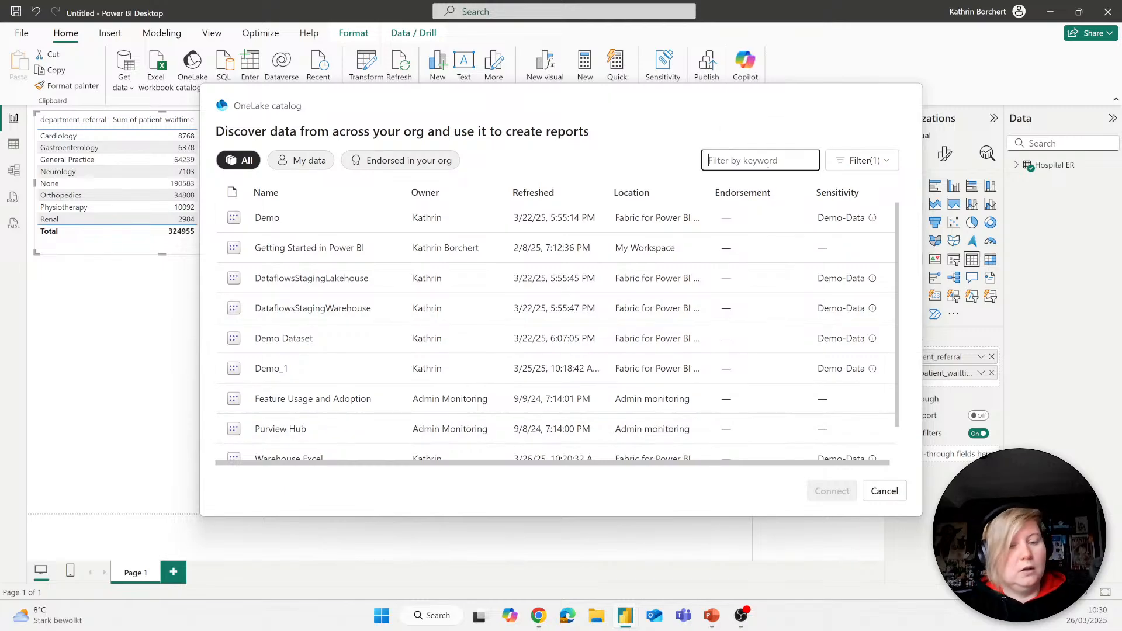
pyautogui.write('exc')
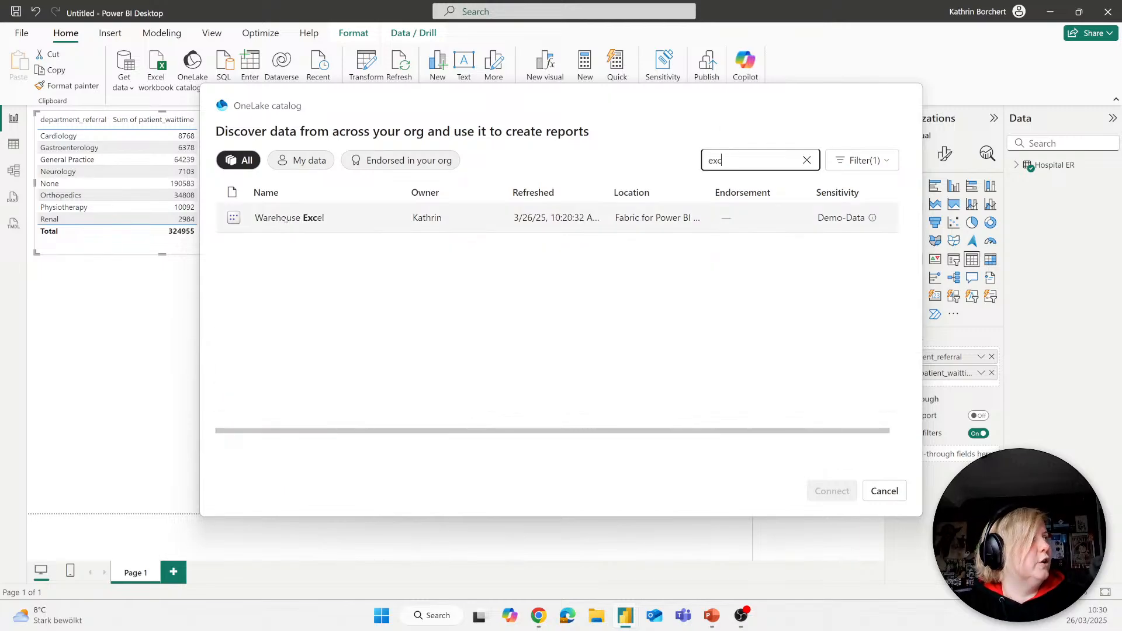
pyautogui.click(339, 219)
pyautogui.click(830, 491)
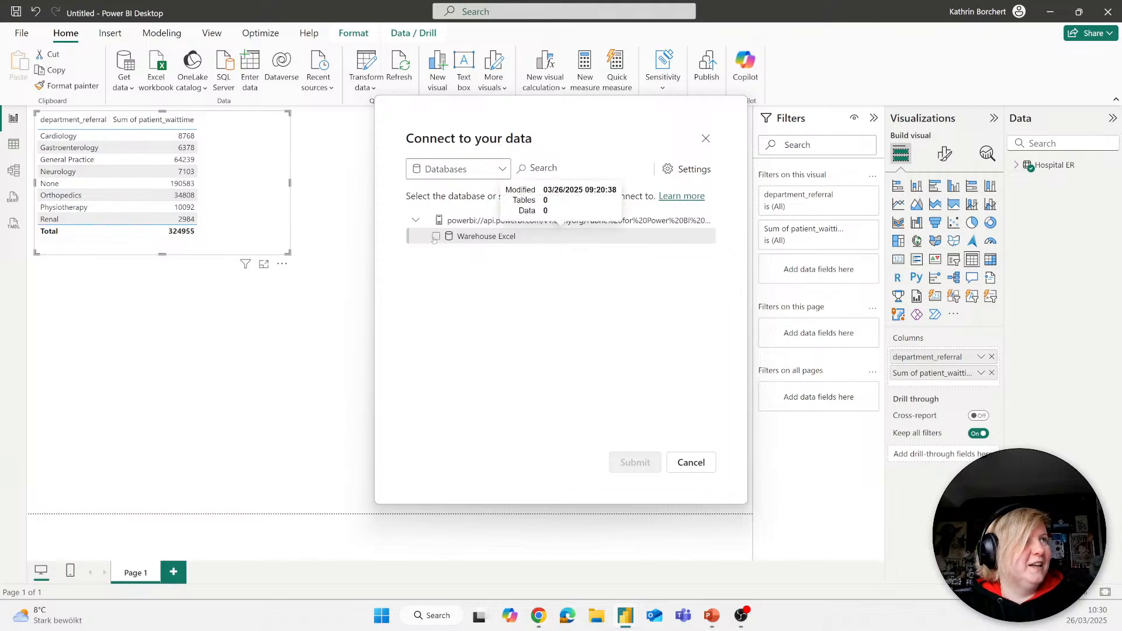
pyautogui.click(437, 236)
pyautogui.click(649, 461)
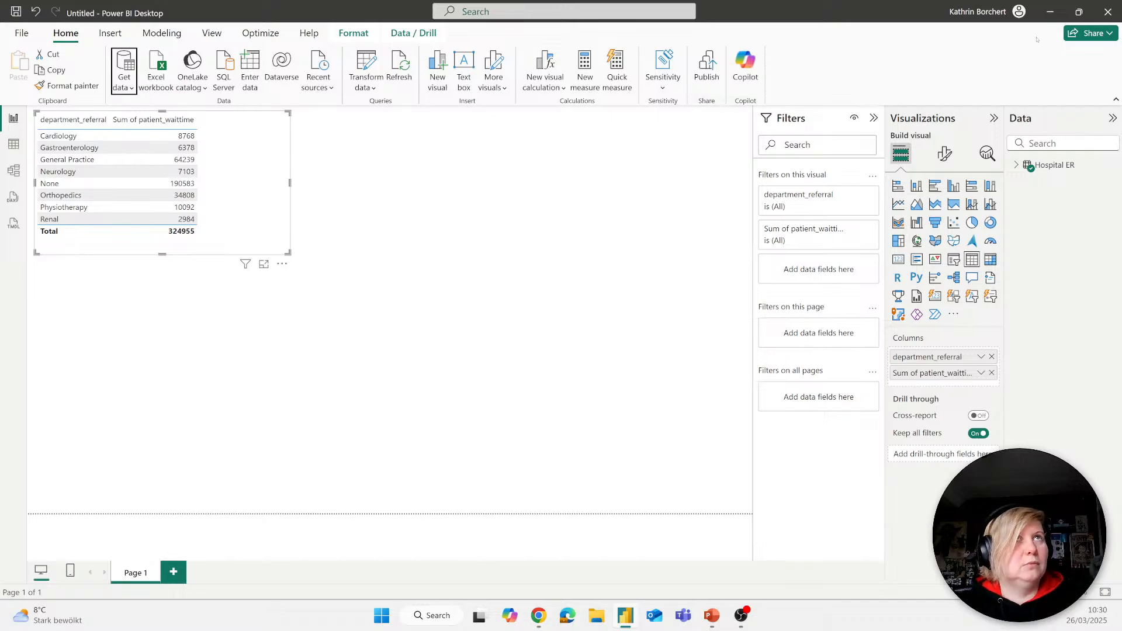
# Step: Switch to Chrome and try to auto-create a new report from the published Warehouse Excel semantic model
pyautogui.click(1050, 12)
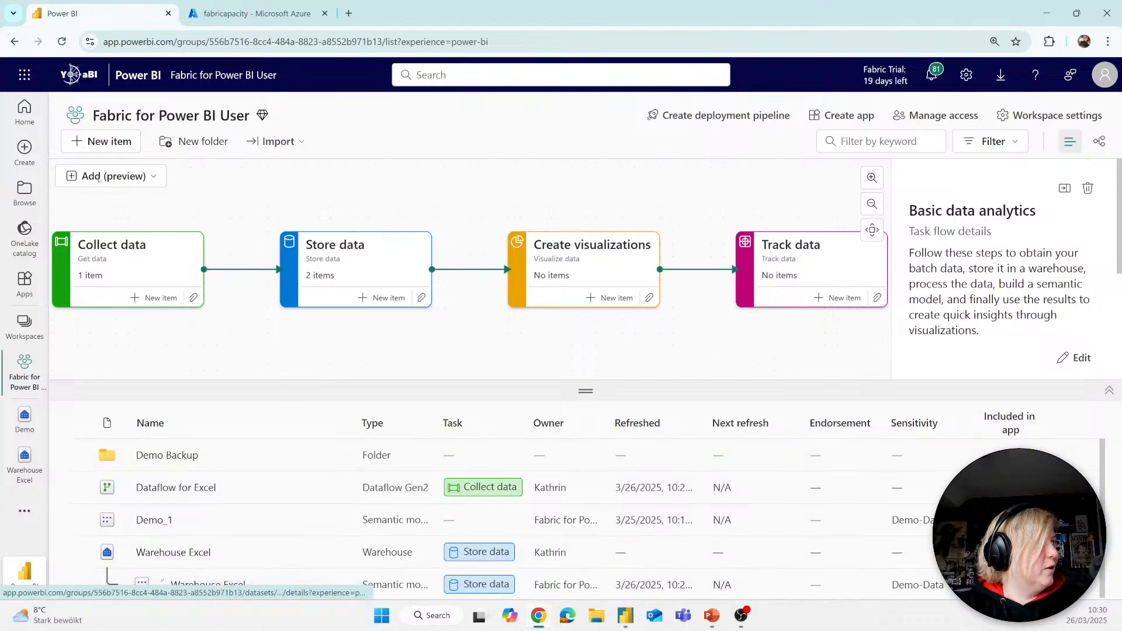
pyautogui.click(25, 150)
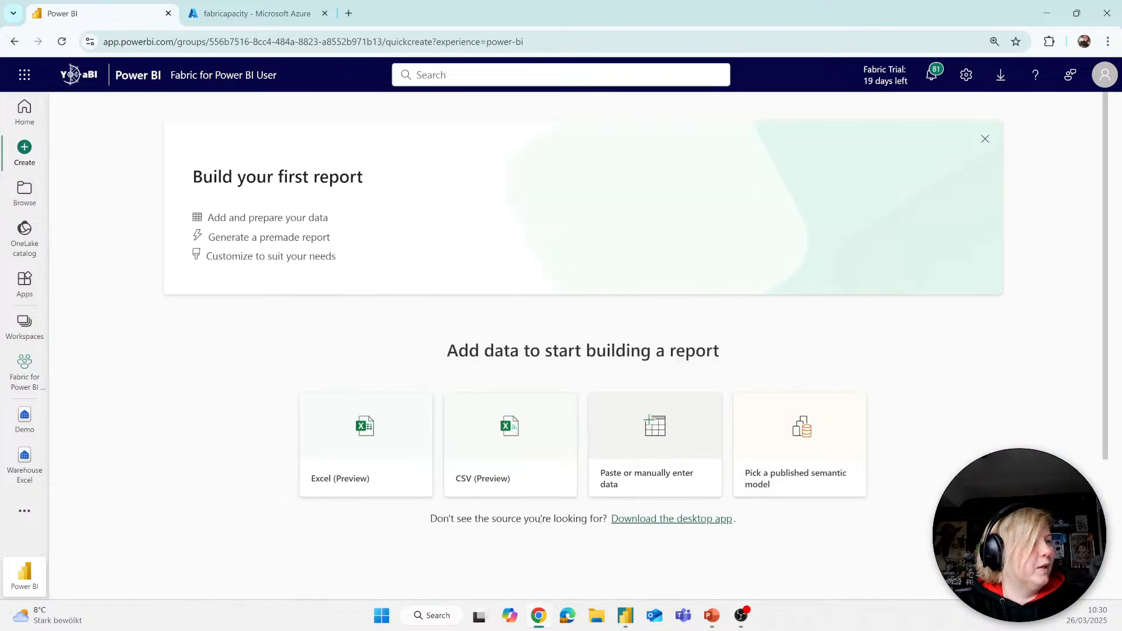
pyautogui.click(813, 448)
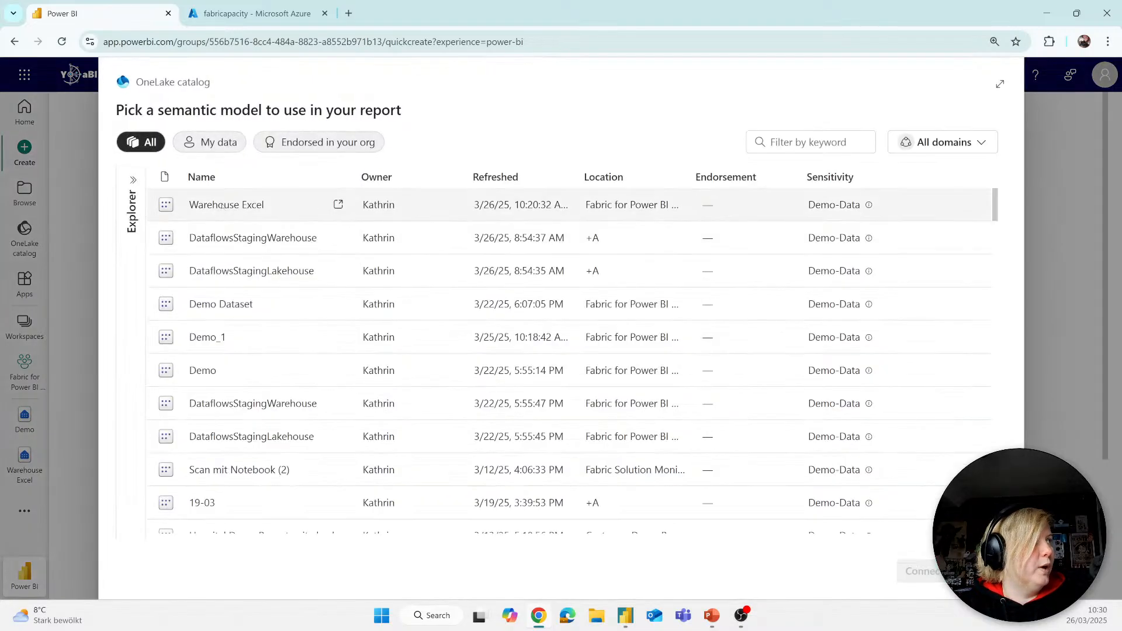
pyautogui.click(221, 204)
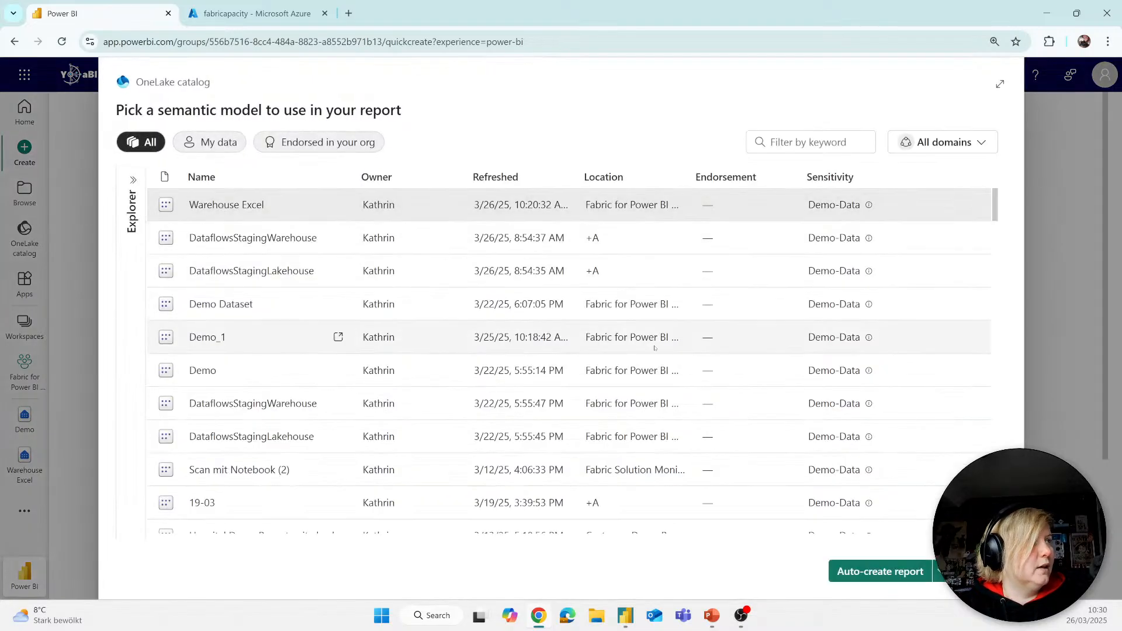
pyautogui.click(878, 572)
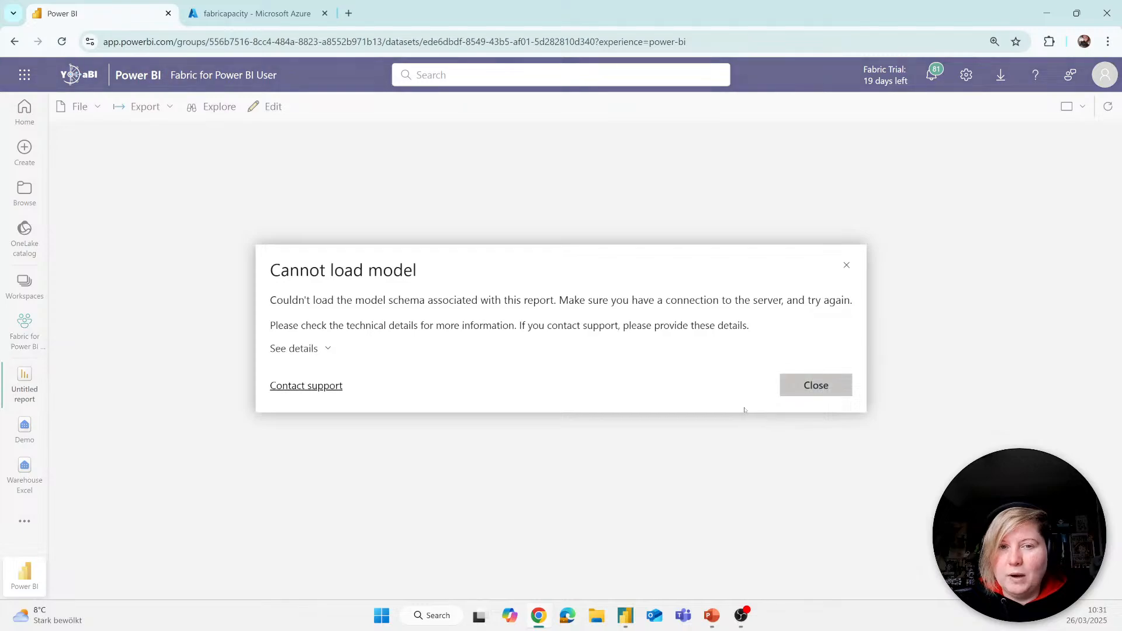
pyautogui.click(806, 389)
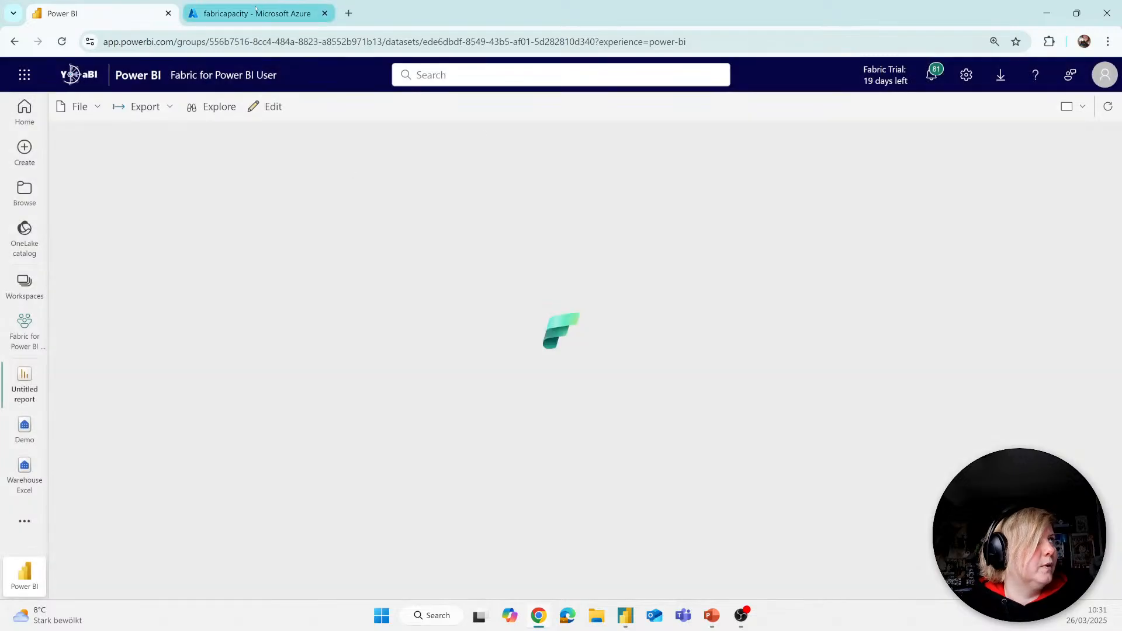
# Step: Check the fabricapacity overview in the Azure portal, return to the auto-created report and try to load it again
pyautogui.click(255, 10)
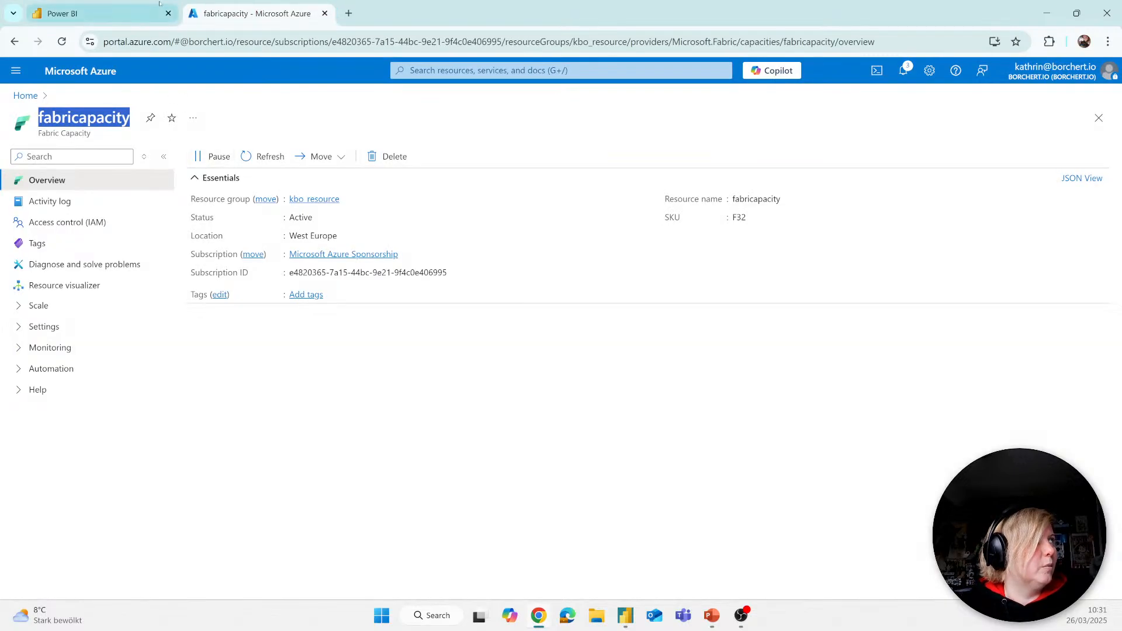
pyautogui.click(130, 18)
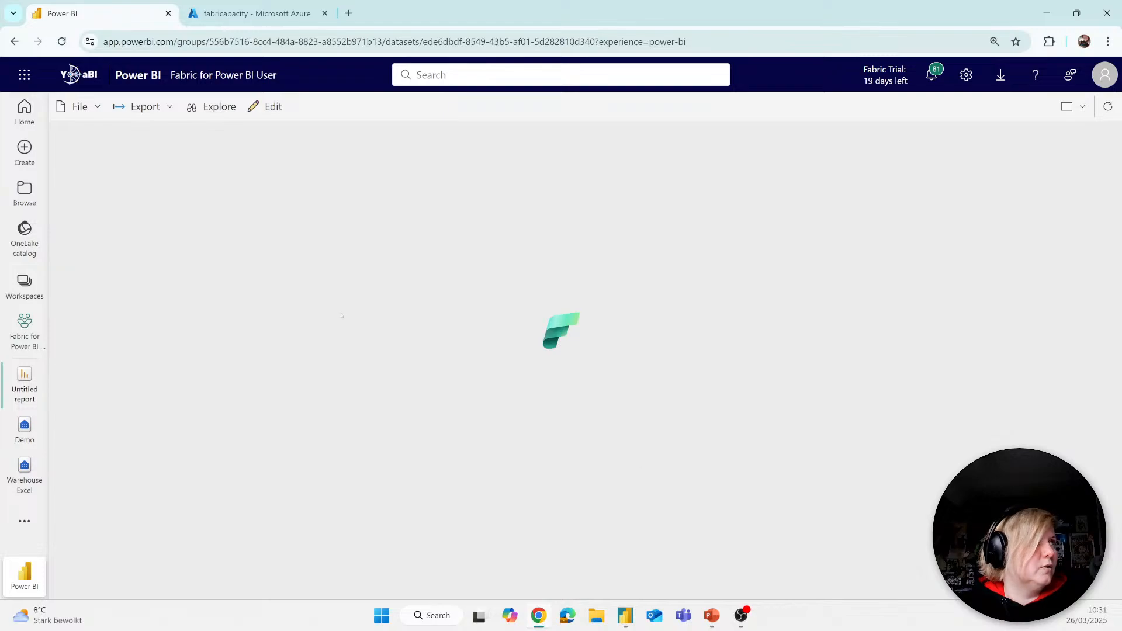
pyautogui.click(62, 42)
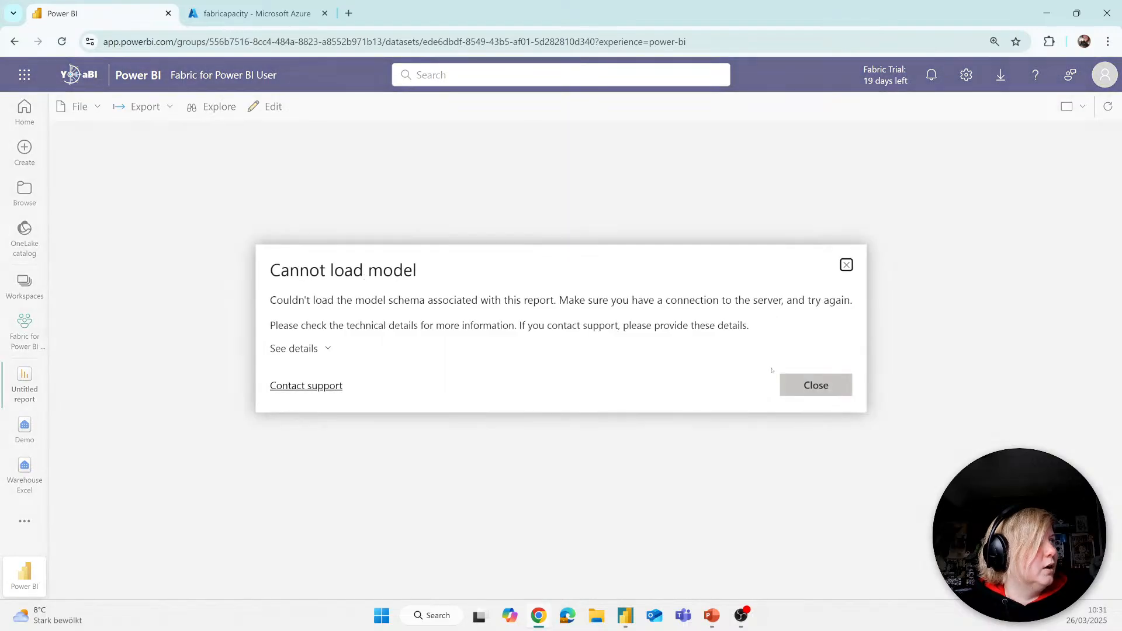
pyautogui.click(847, 265)
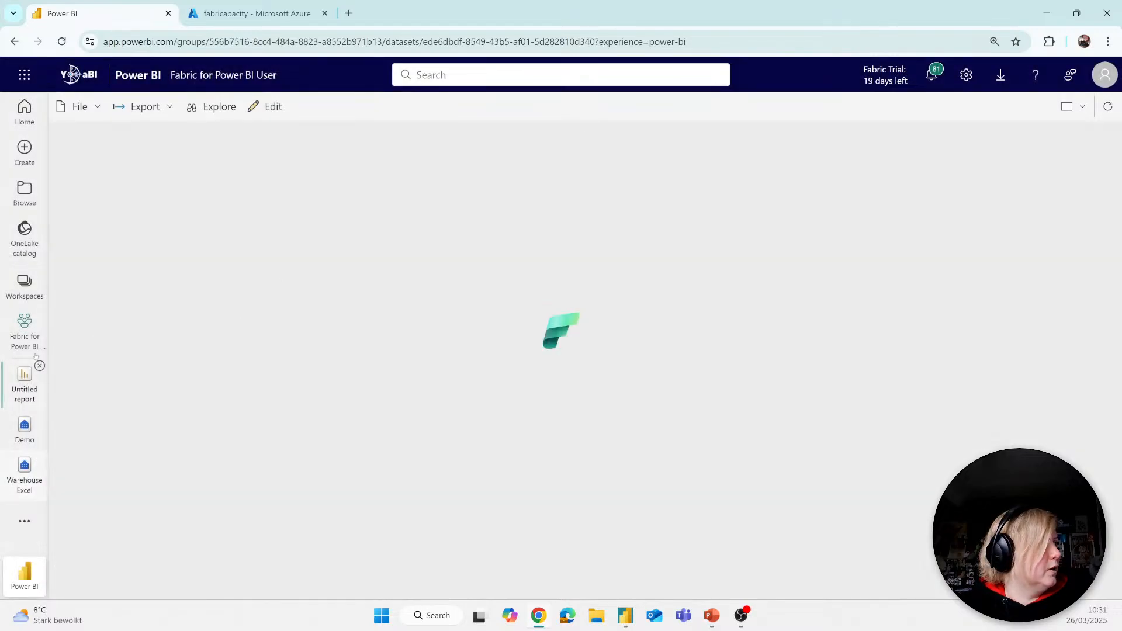
# Step: Leave the untitled report, return to the Fabric for Power BI User workspace and reload its page
pyautogui.click(26, 325)
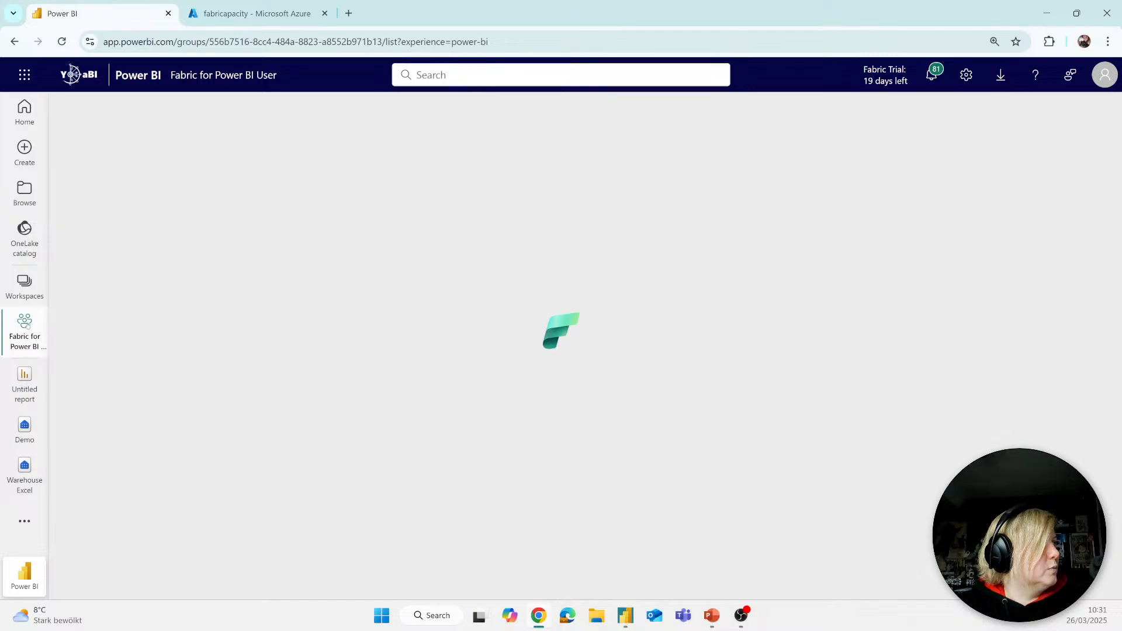
pyautogui.click(24, 285)
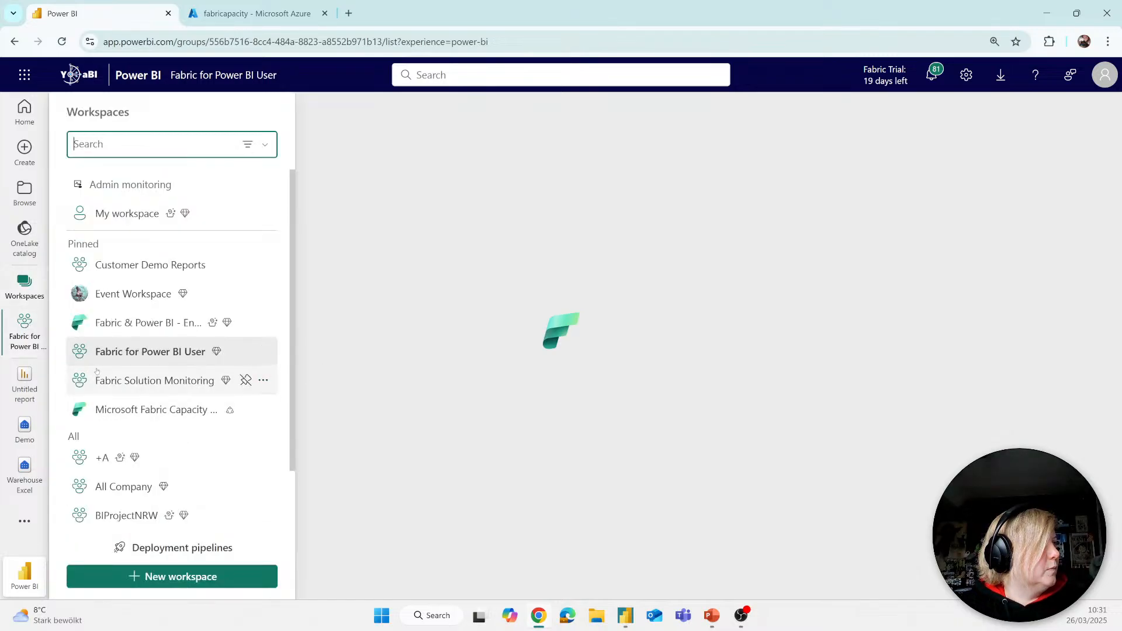
pyautogui.click(111, 358)
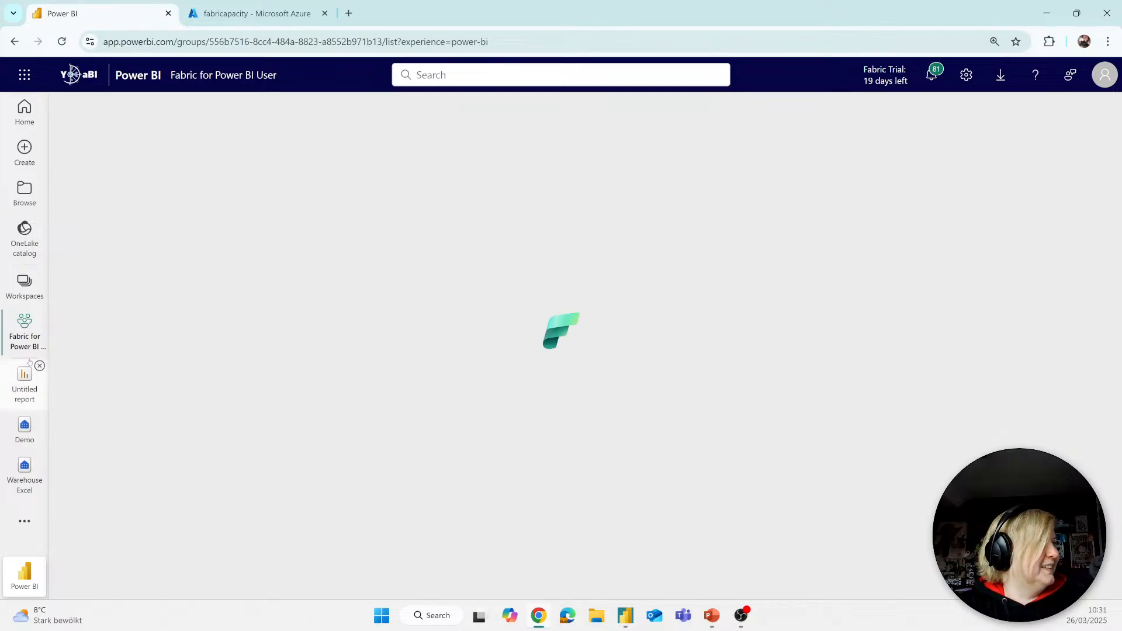
pyautogui.click(28, 299)
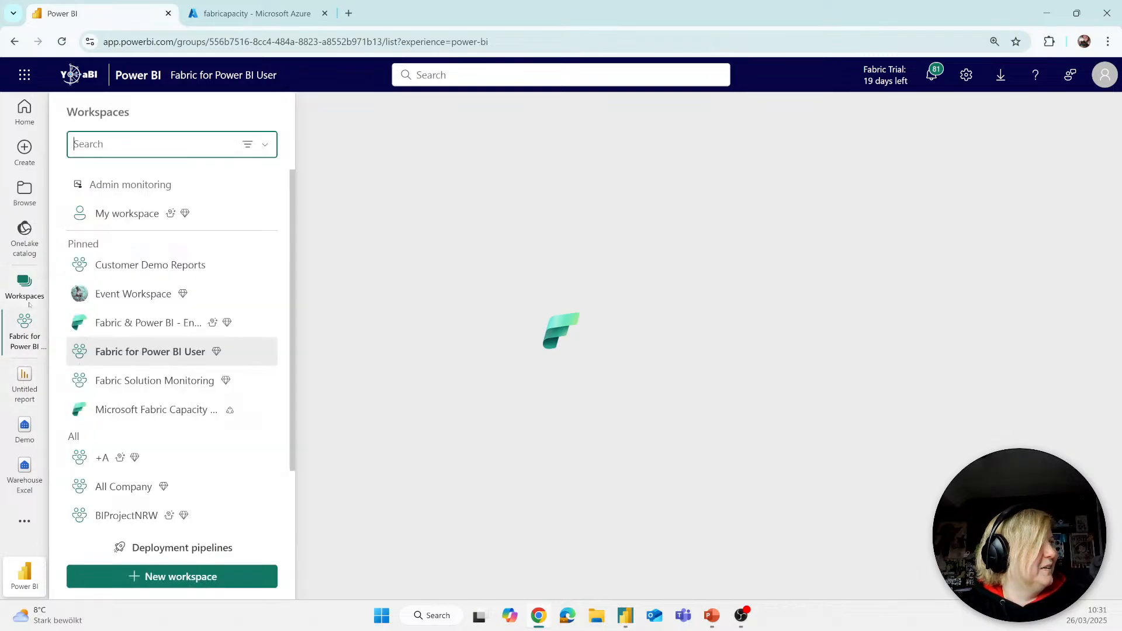
pyautogui.click(147, 363)
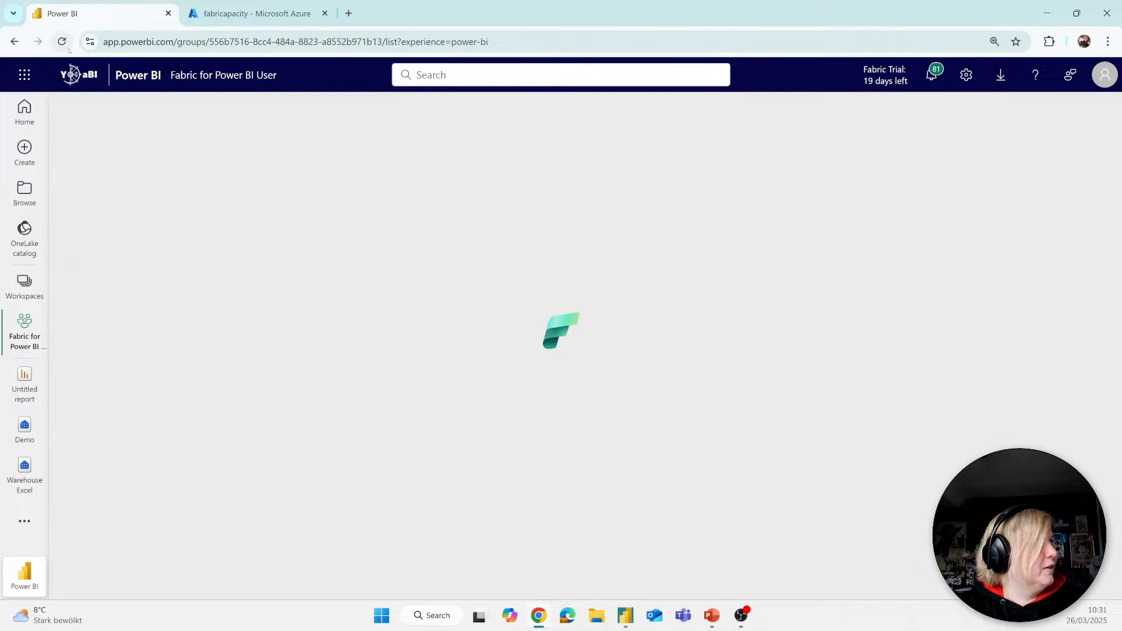
pyautogui.click(61, 41)
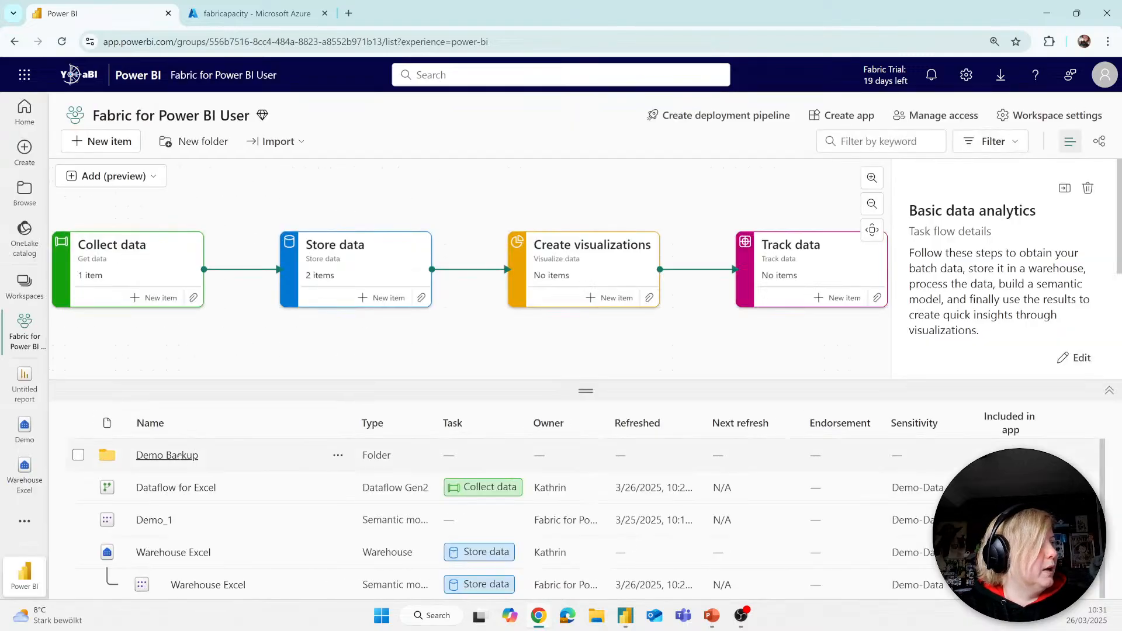
# Step: Open the Demo Backup folder, enlarge the item list and open the Demo Report
pyautogui.click(170, 455)
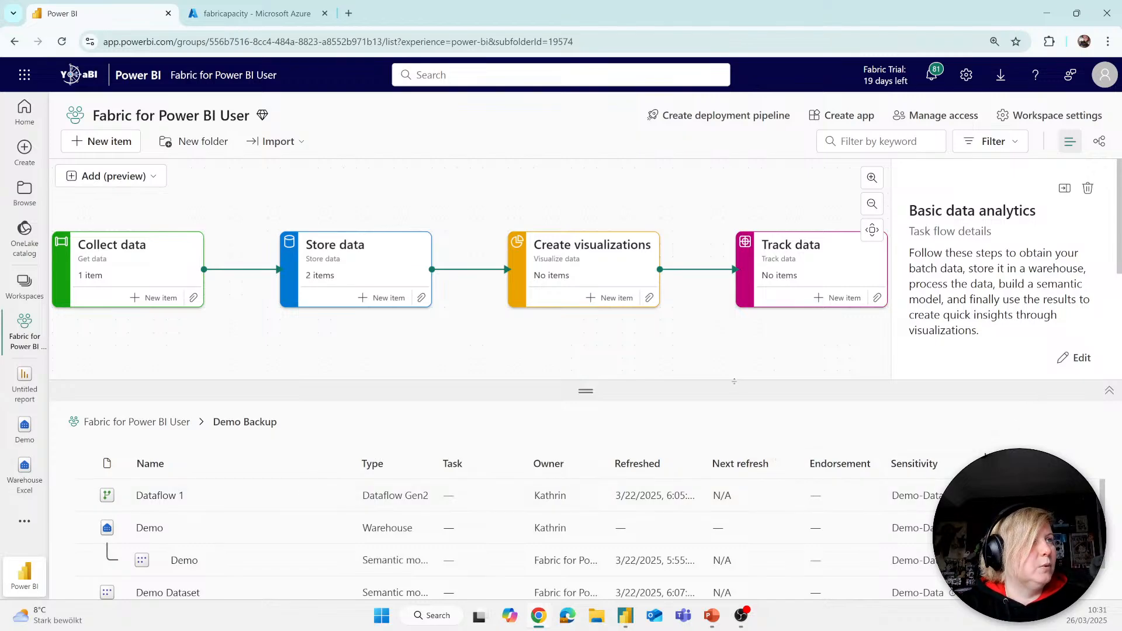
pyautogui.moveTo(585, 391); pyautogui.dragTo(586, 315)
pyautogui.click(181, 549)
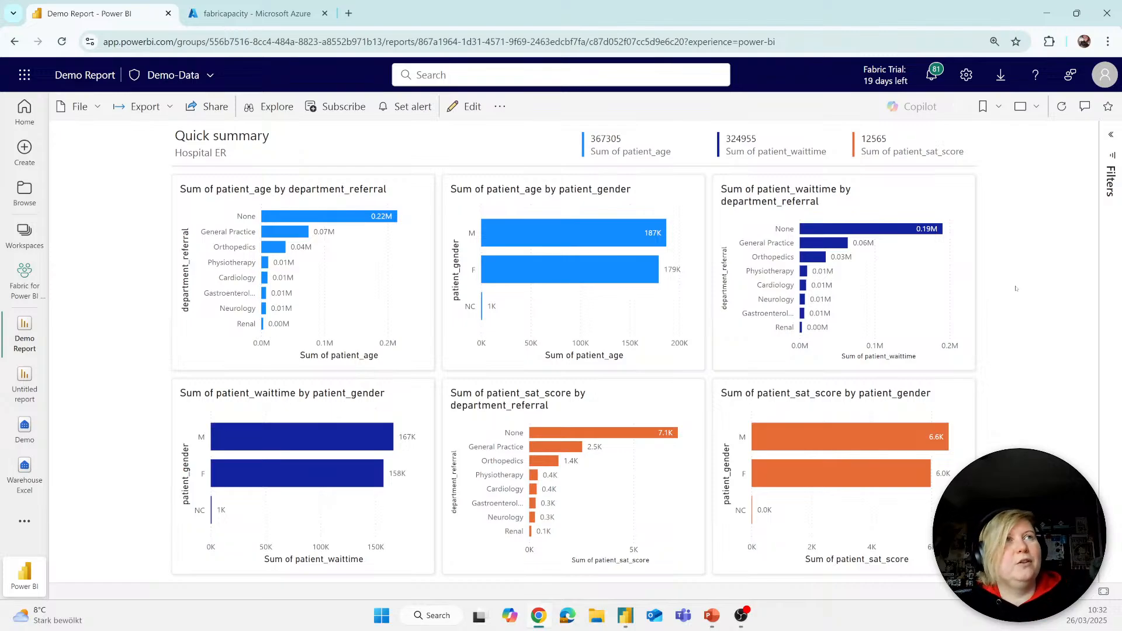
# Step: Add a blank page to the Demo Report in edit mode, and return to the workspace without saving
pyautogui.click(466, 107)
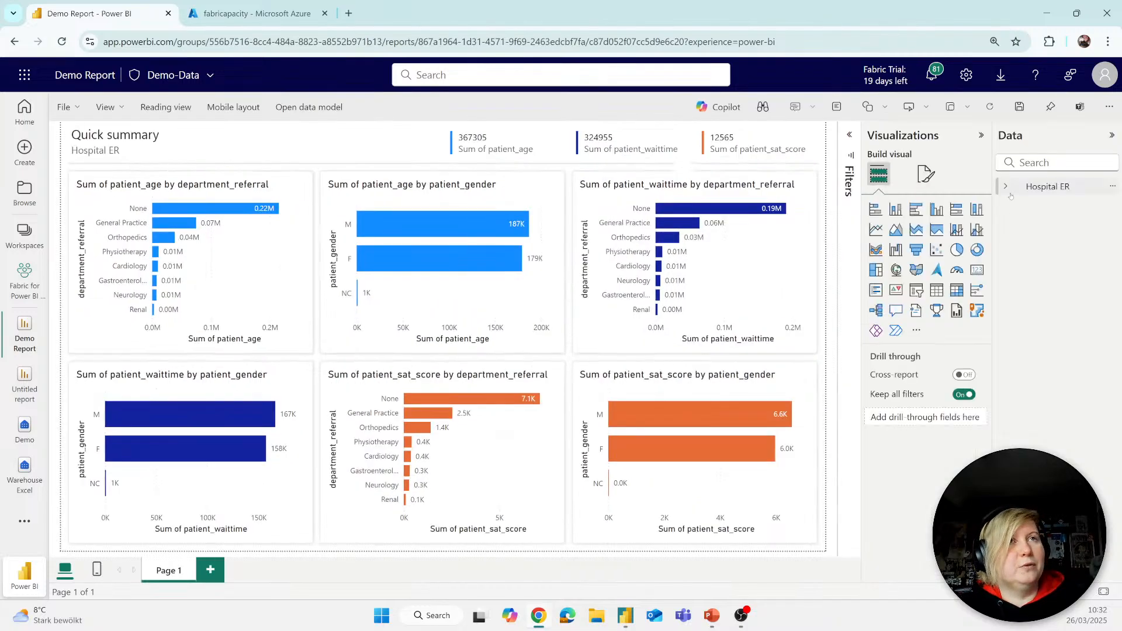
pyautogui.click(1003, 186)
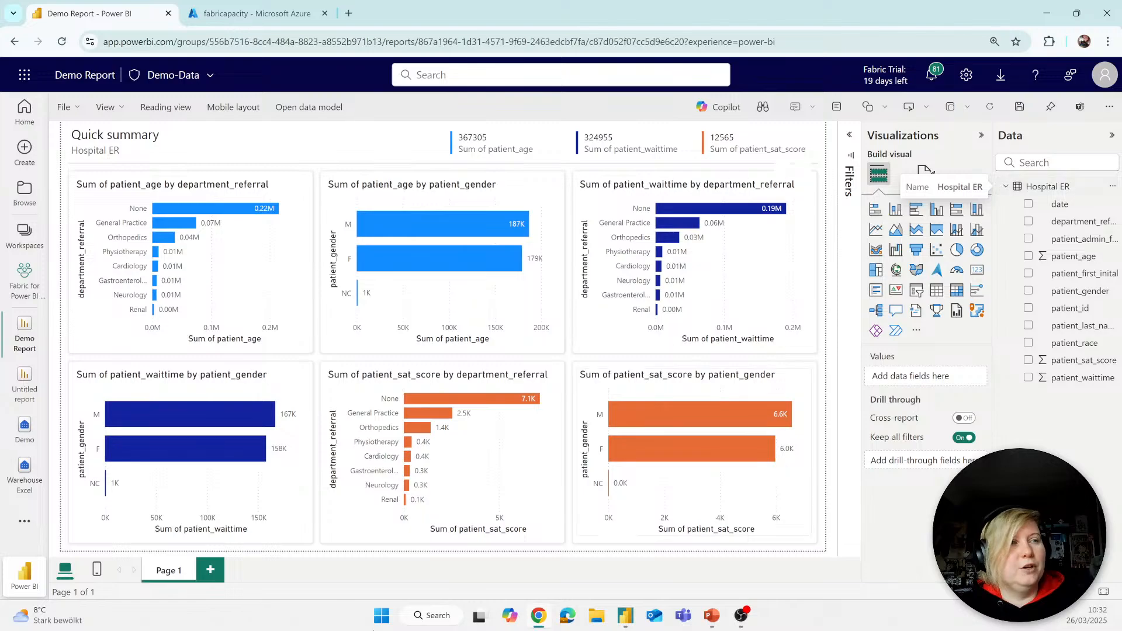
pyautogui.click(211, 568)
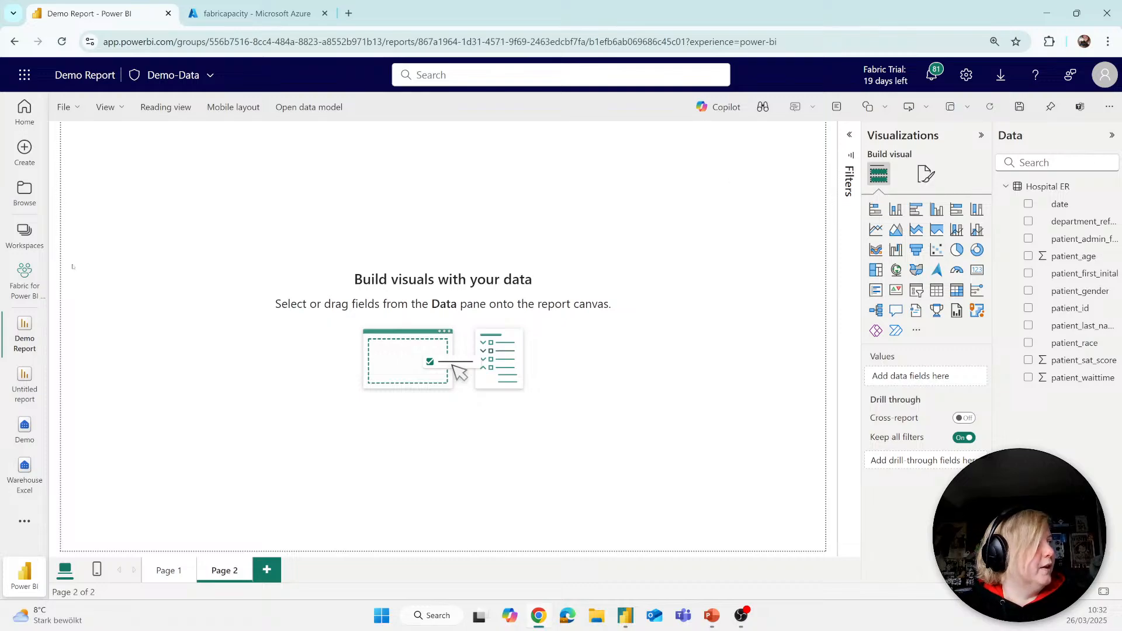
pyautogui.click(29, 288)
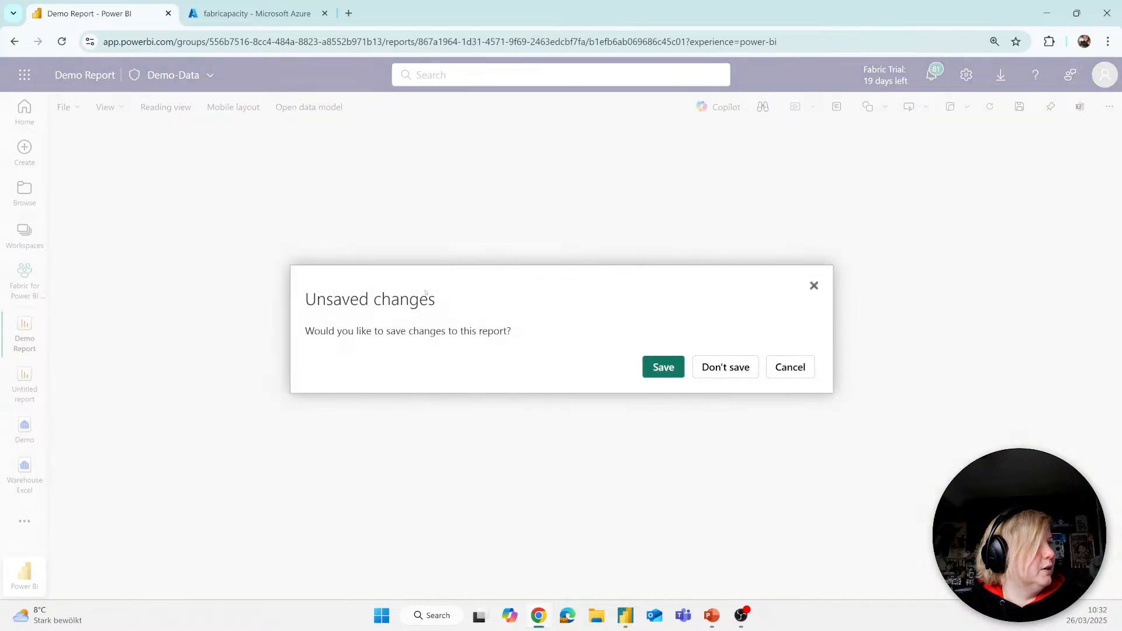
pyautogui.click(724, 368)
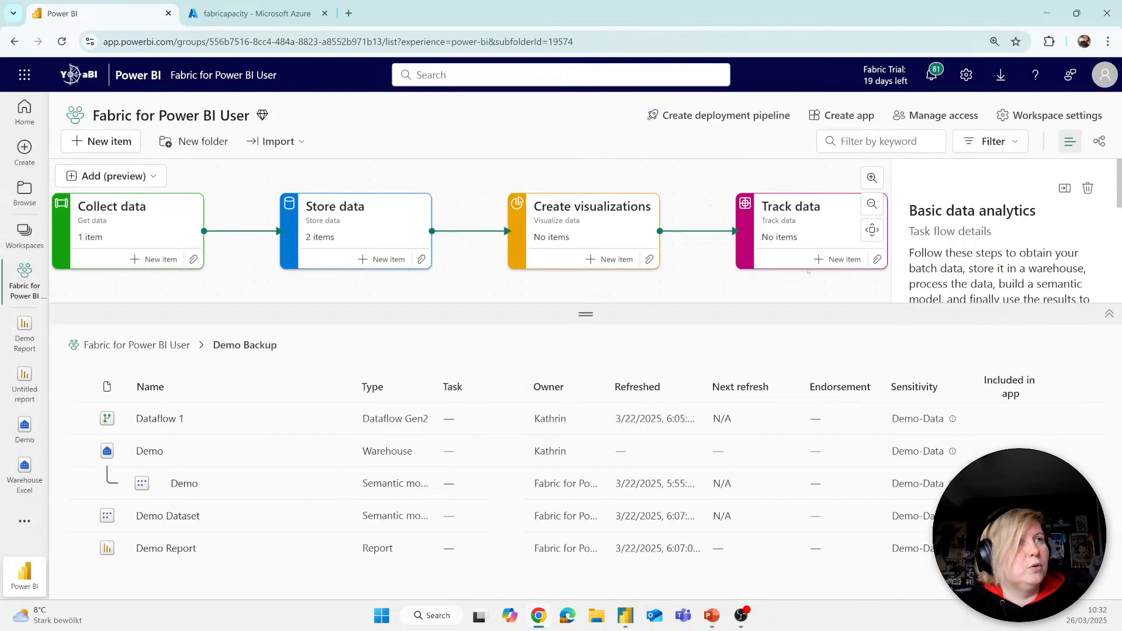
# Step: Create a scorecard for the Track data task and name its first goal Demo
pyautogui.click(844, 258)
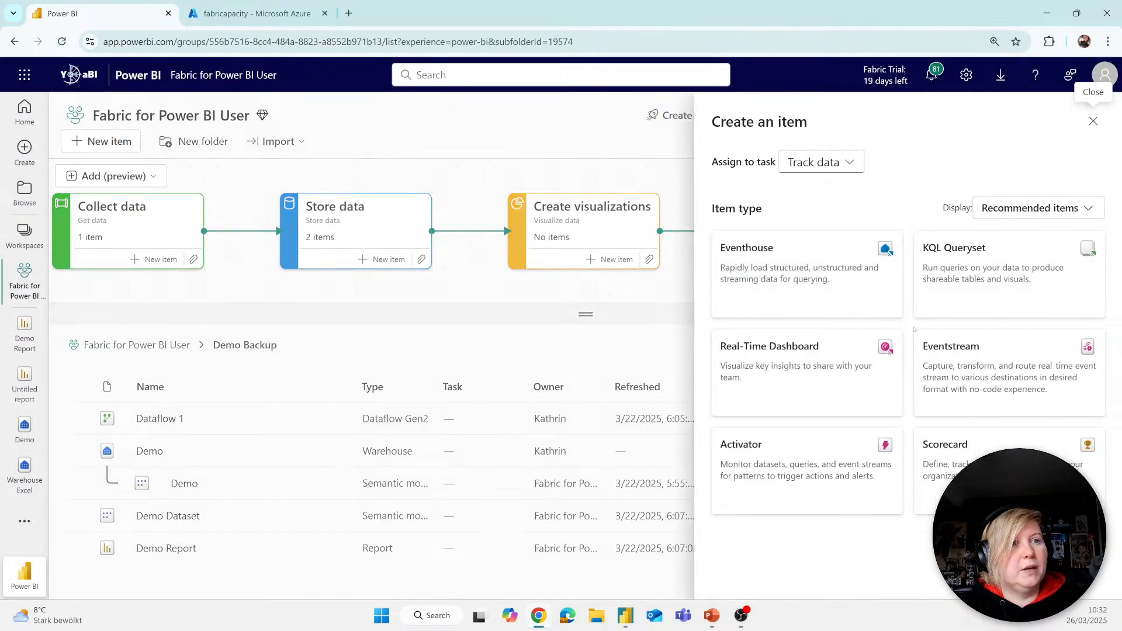
pyautogui.click(1007, 445)
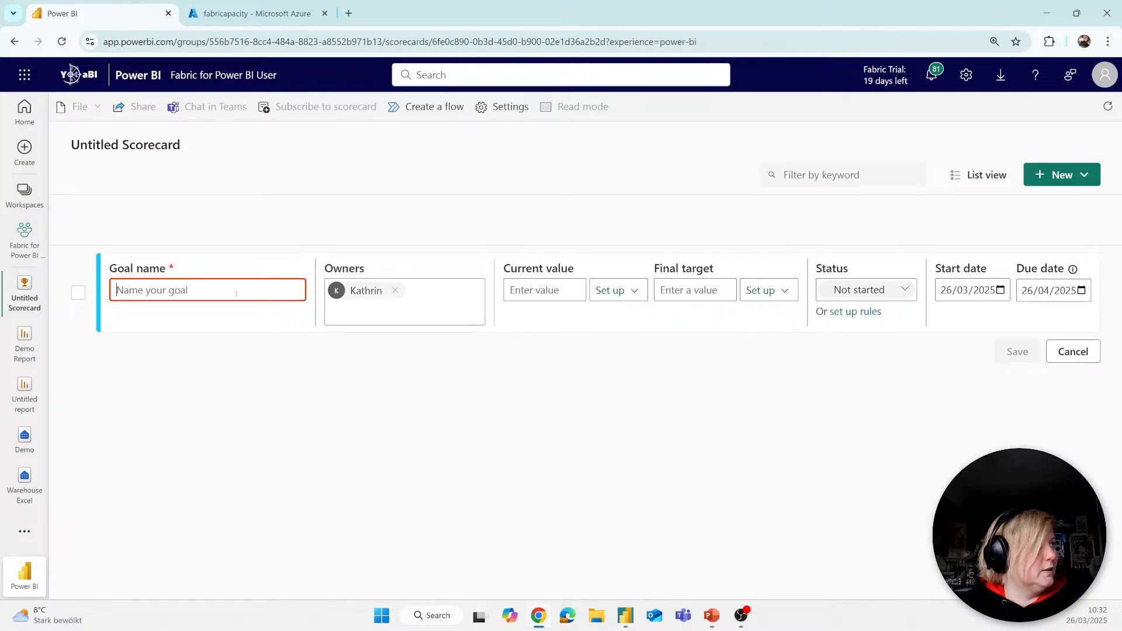
pyautogui.write('Demo')
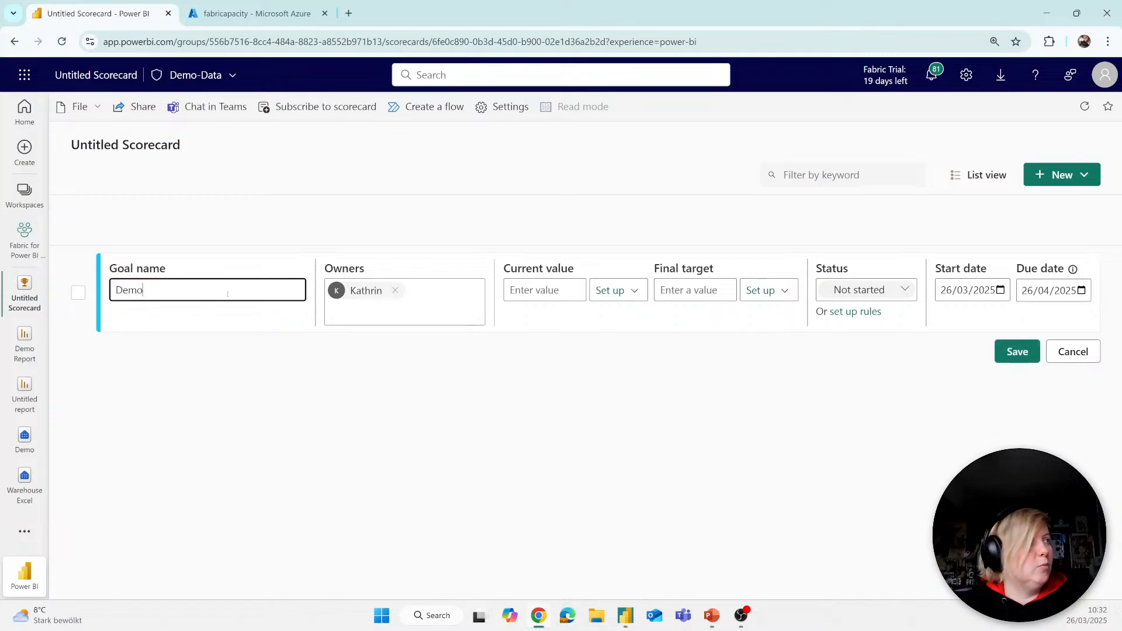
# Step: Start connecting the goal's current value to data, try searching for "exc", and choose the Demo Report as the source
pyautogui.click(534, 290)
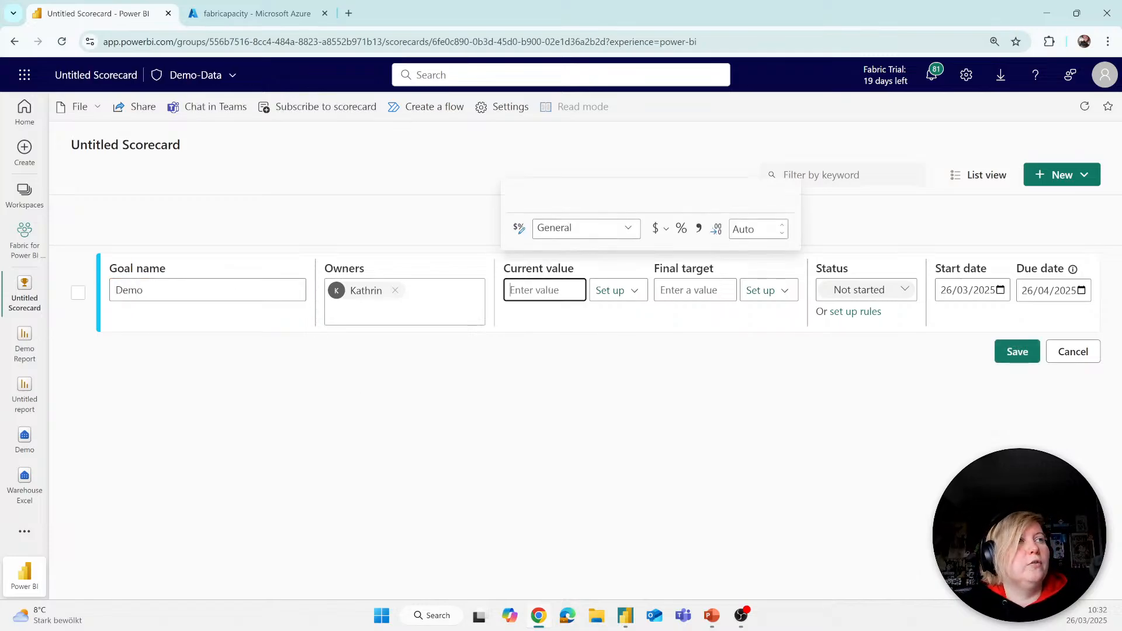
pyautogui.click(613, 290)
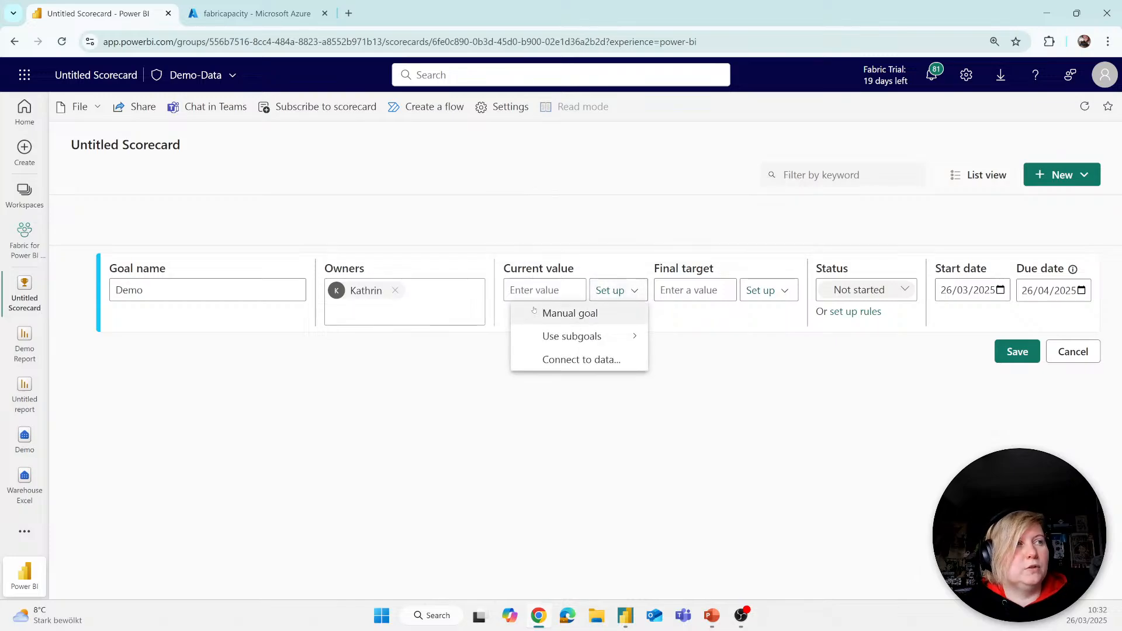
pyautogui.click(570, 357)
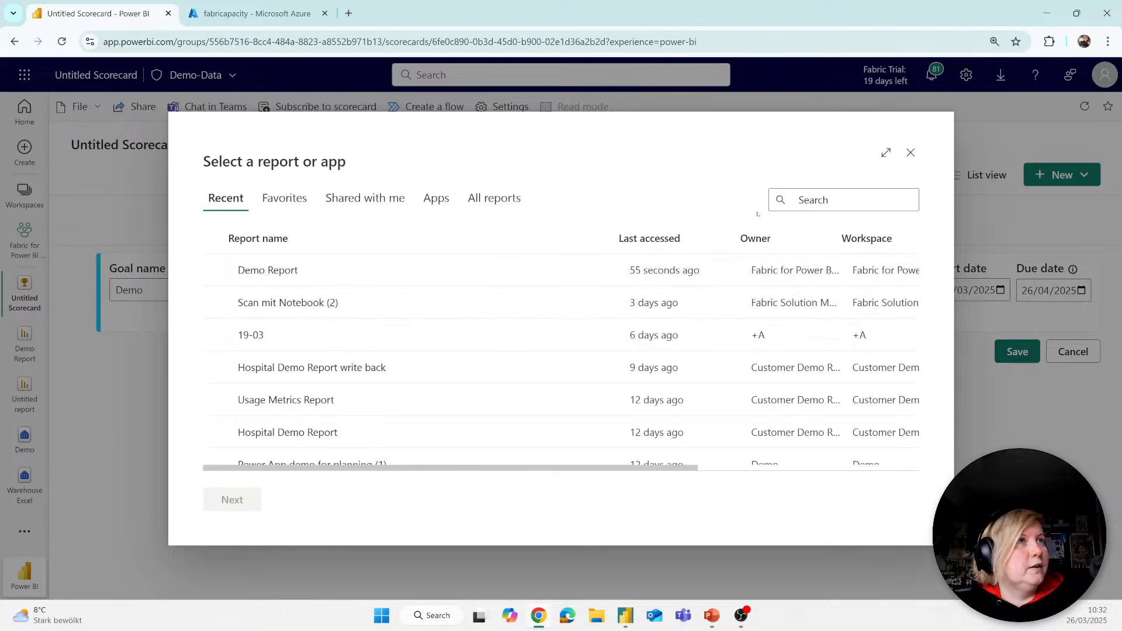
pyautogui.write('exc')
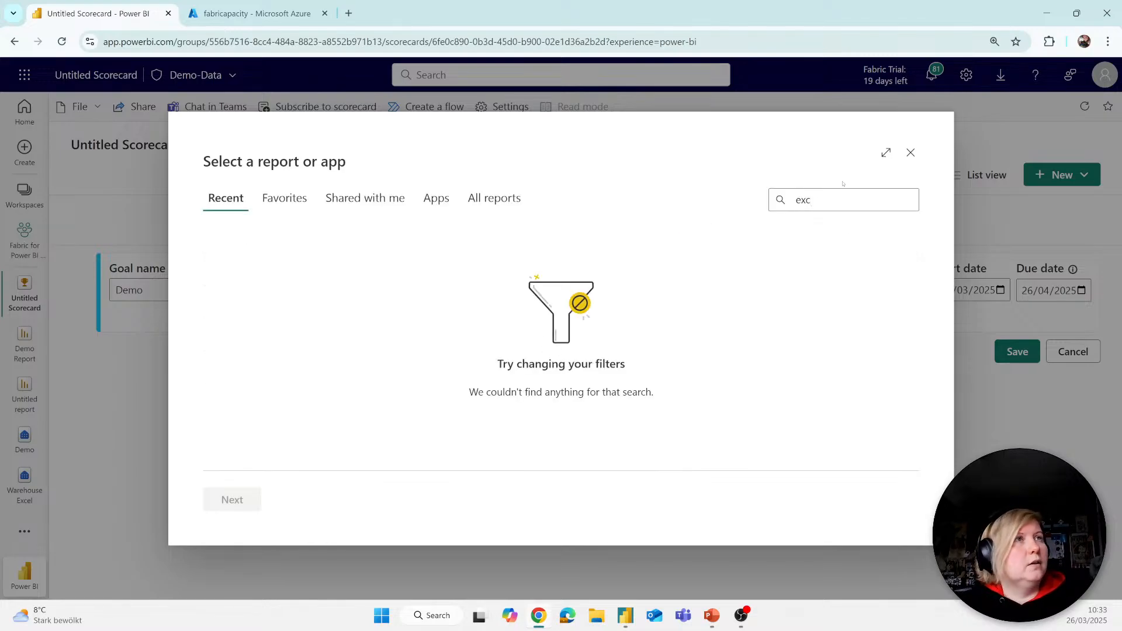
pyautogui.press('BackSpace')
pyautogui.press('BackSpace')
pyautogui.press('BackSpace')
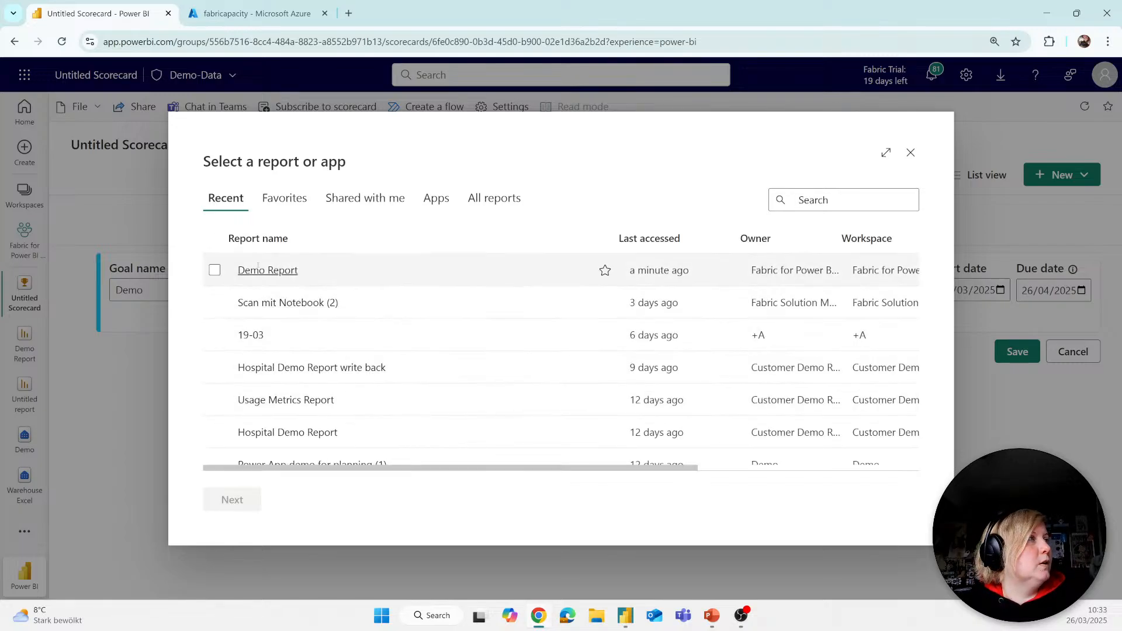
pyautogui.click(214, 270)
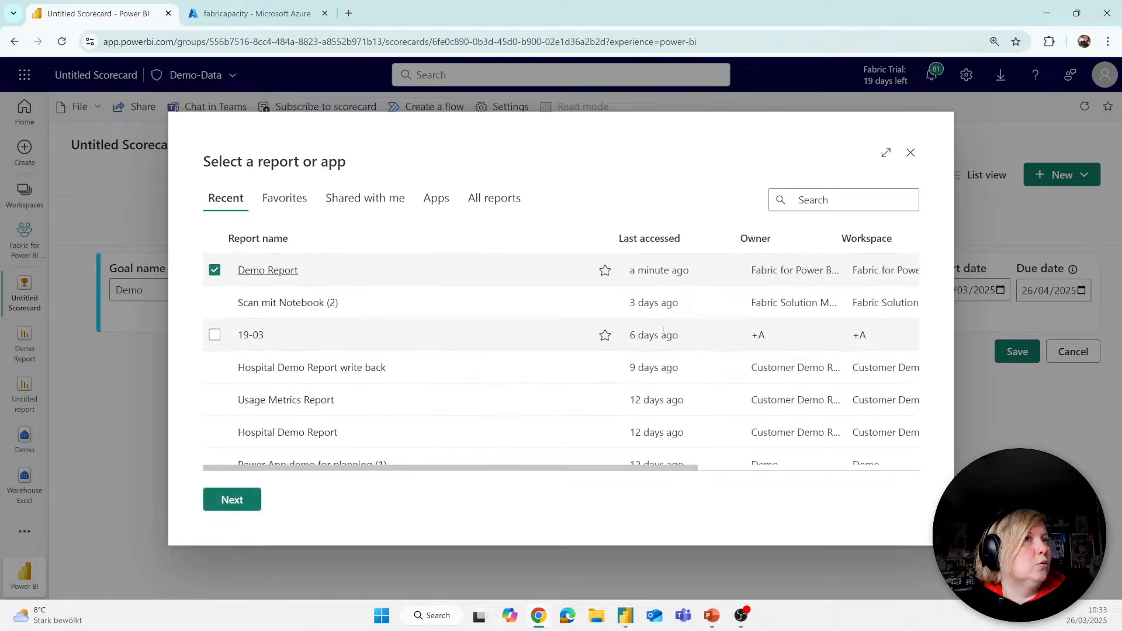
pyautogui.click(232, 499)
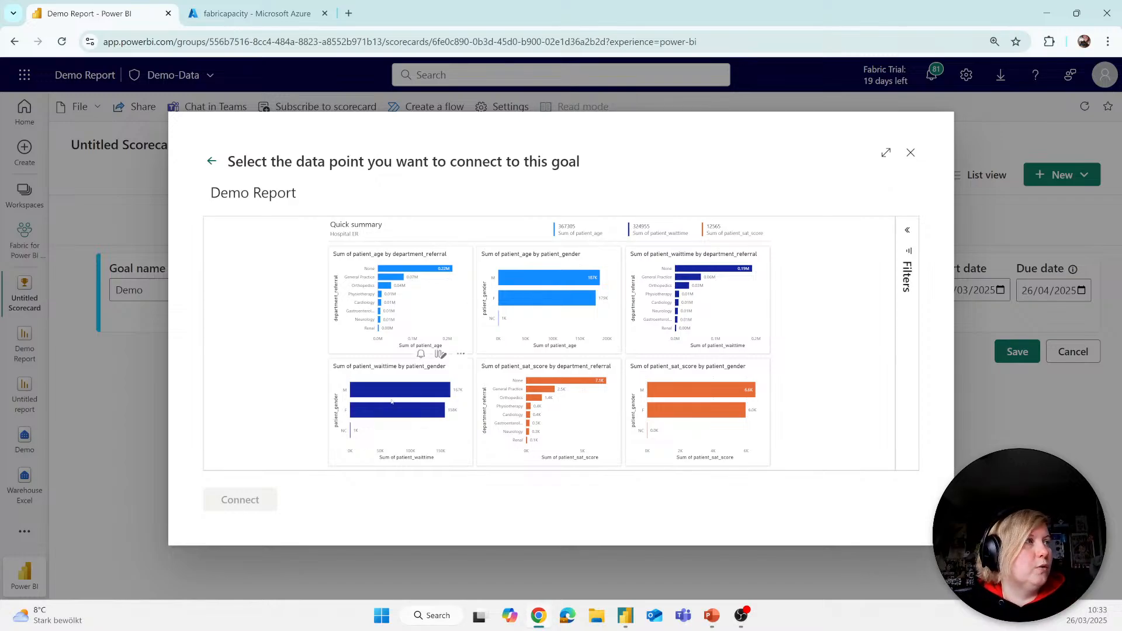
# Step: Connect the goal's current value to the Sum of patient_waittime measure from the chart by department_referral
pyautogui.click(709, 302)
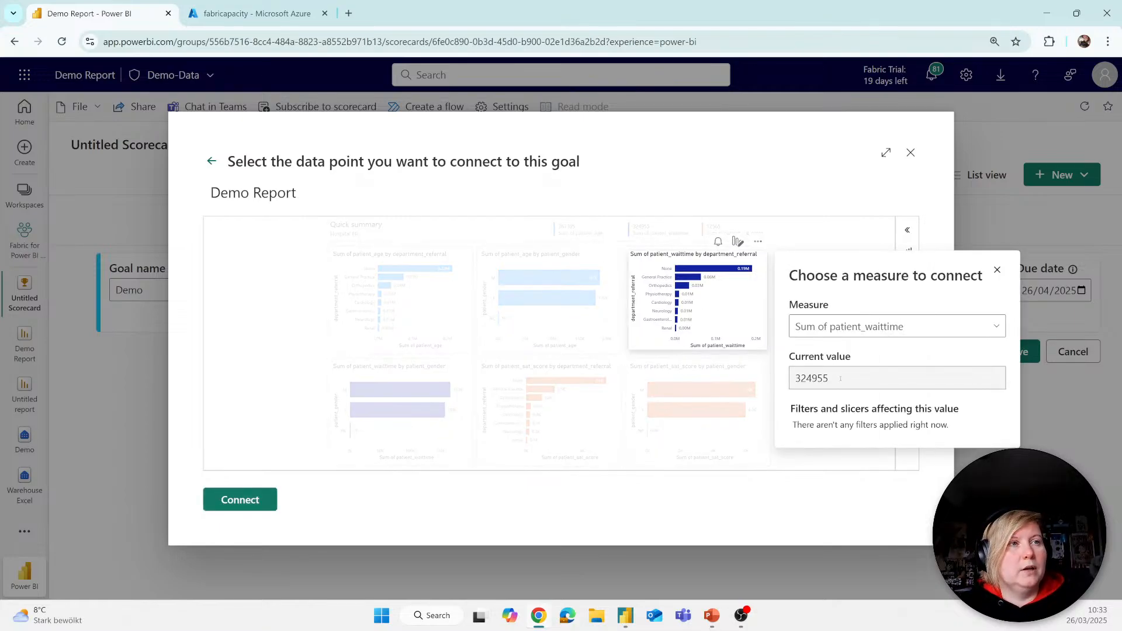
pyautogui.moveTo(841, 379); pyautogui.dragTo(781, 380)
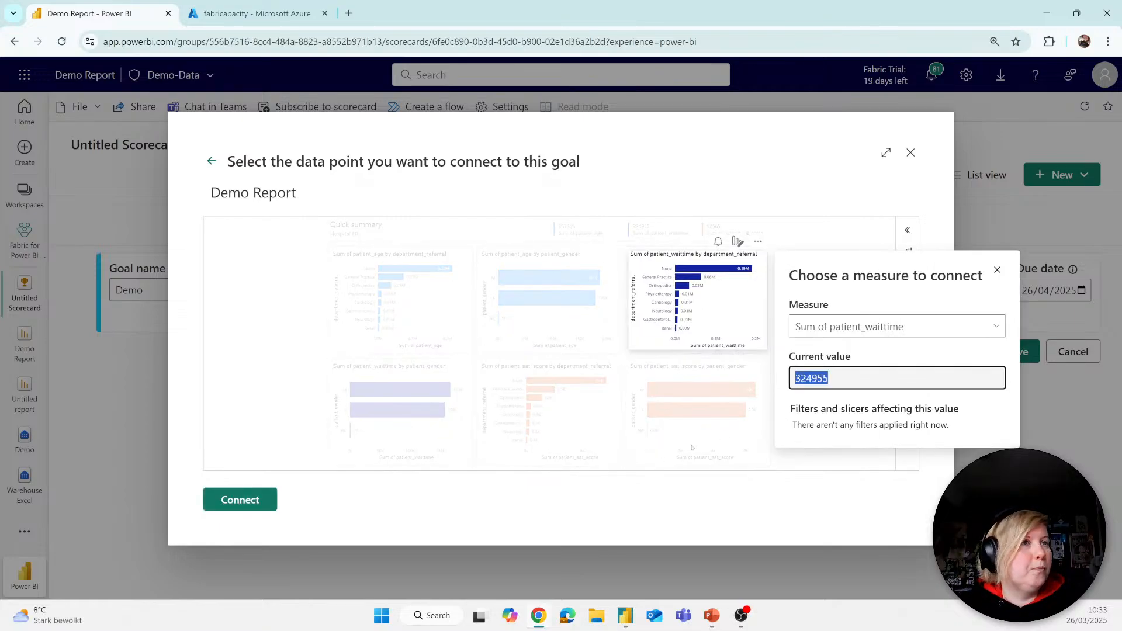
pyautogui.click(828, 307)
pyautogui.click(836, 327)
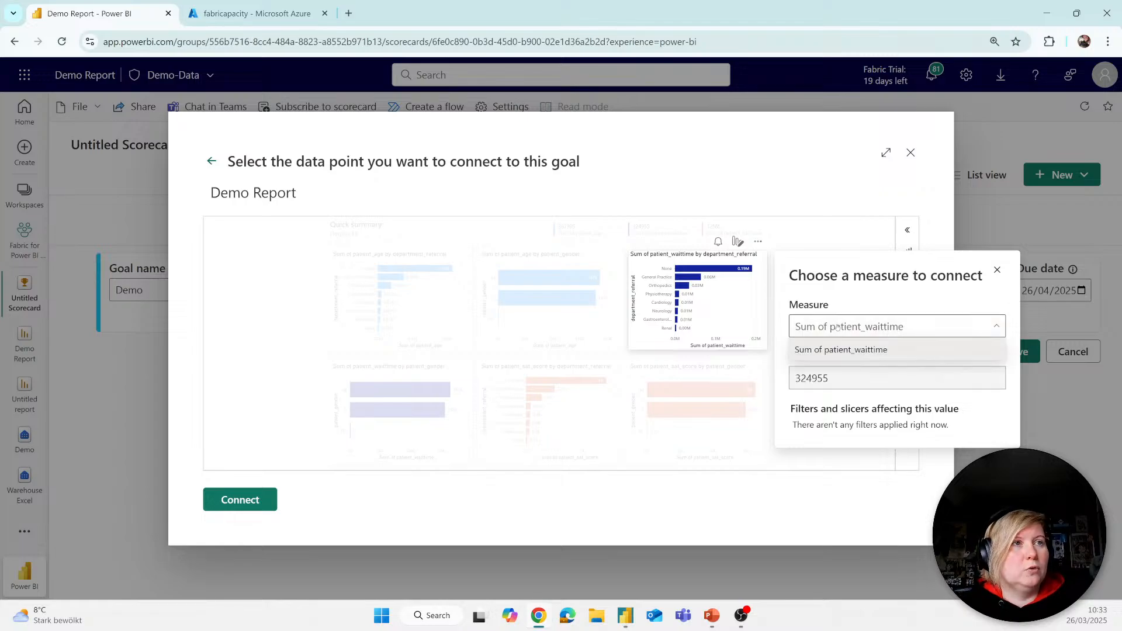
pyautogui.click(838, 328)
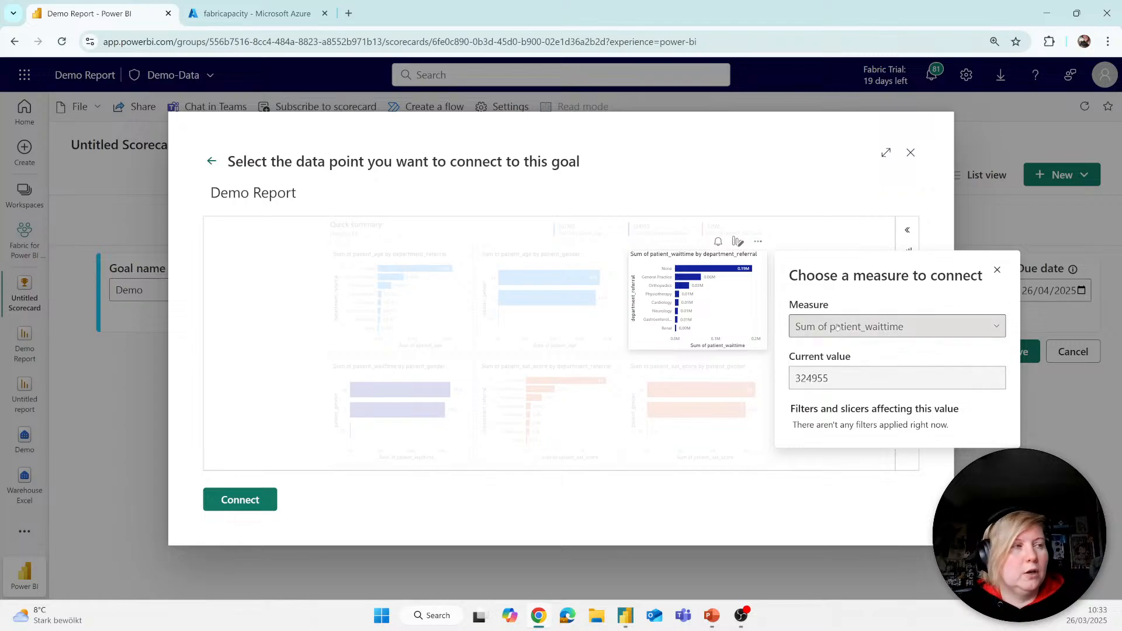
pyautogui.click(247, 498)
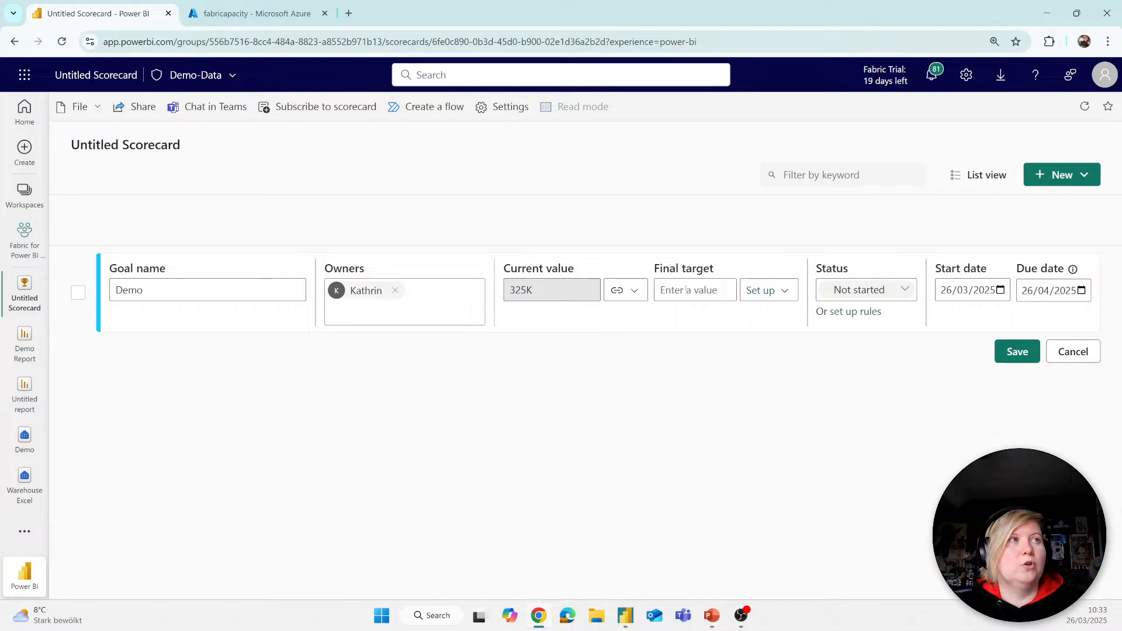
# Step: Examine the final target setup options and the statuses available for the Demo goal
pyautogui.click(704, 289)
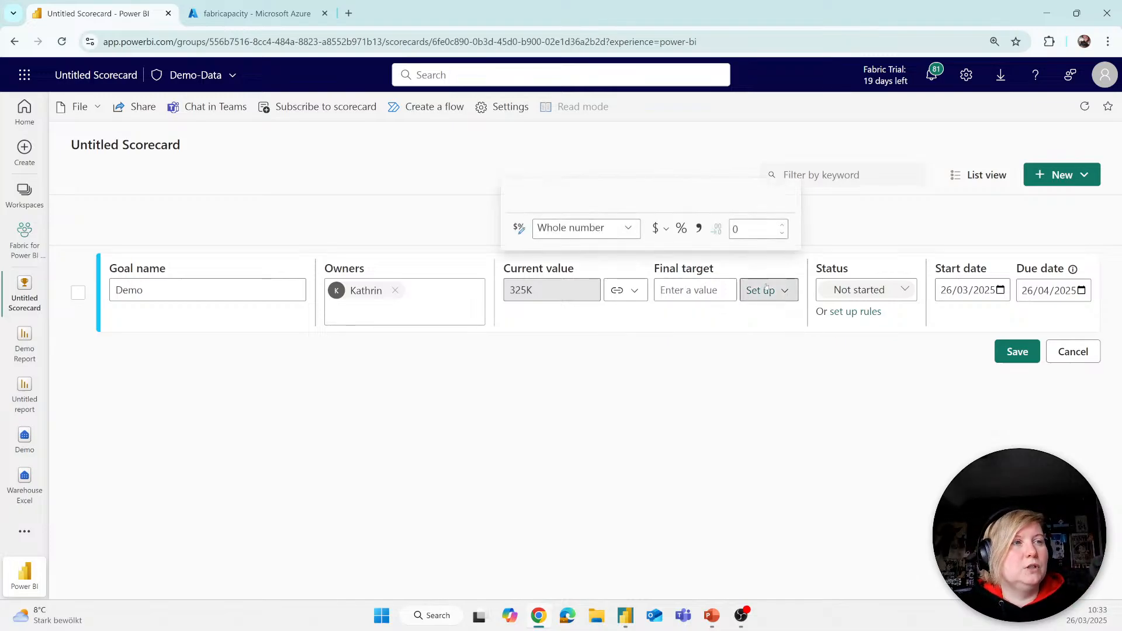
pyautogui.click(760, 290)
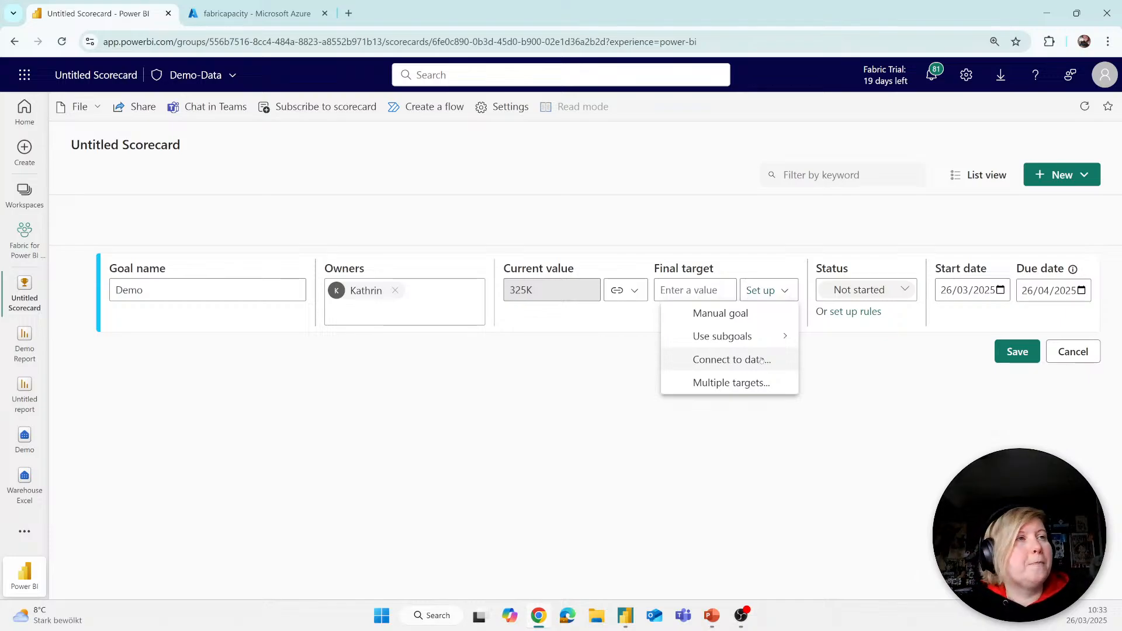
pyautogui.click(878, 294)
pyautogui.click(874, 292)
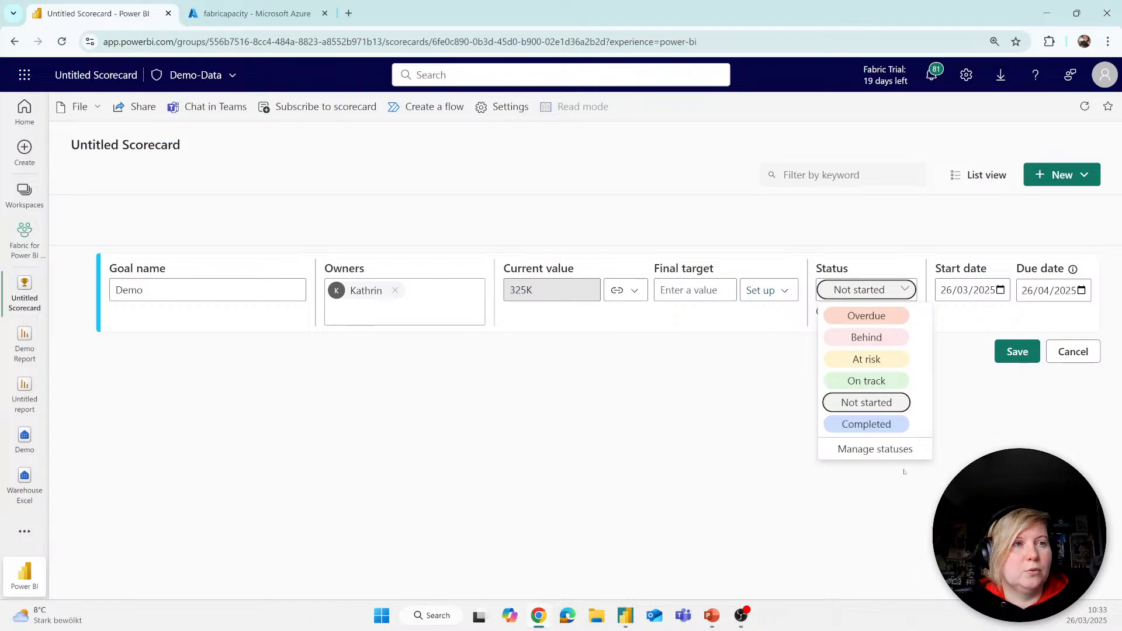
pyautogui.click(633, 440)
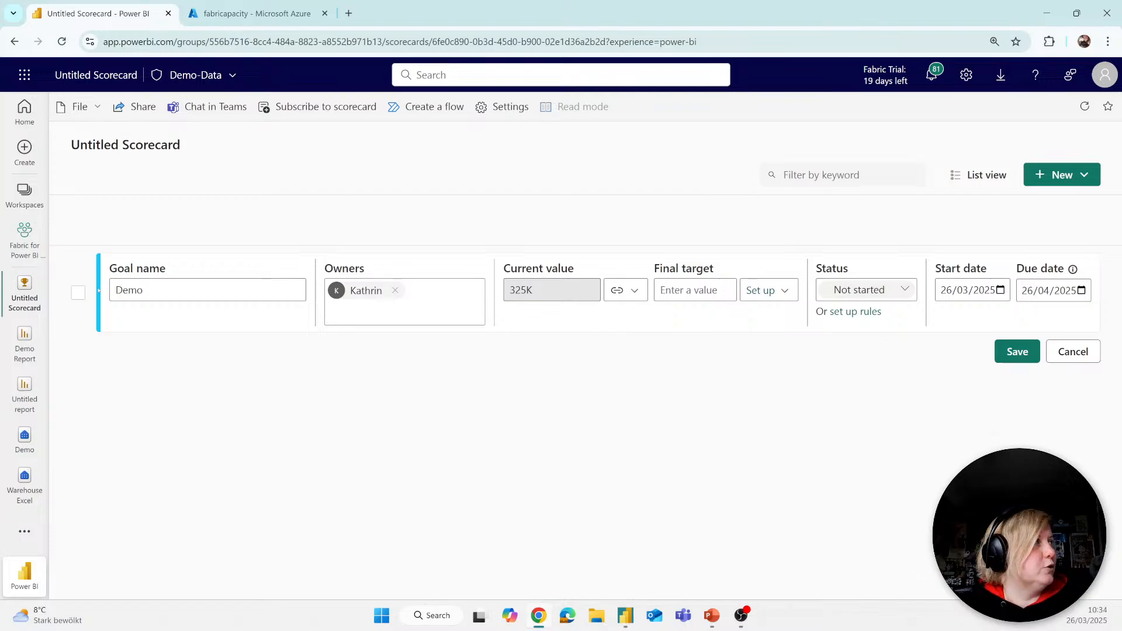
# Step: Return to the Fabric for Power BI User workspace and filter its items by the Track data task
pyautogui.click(23, 194)
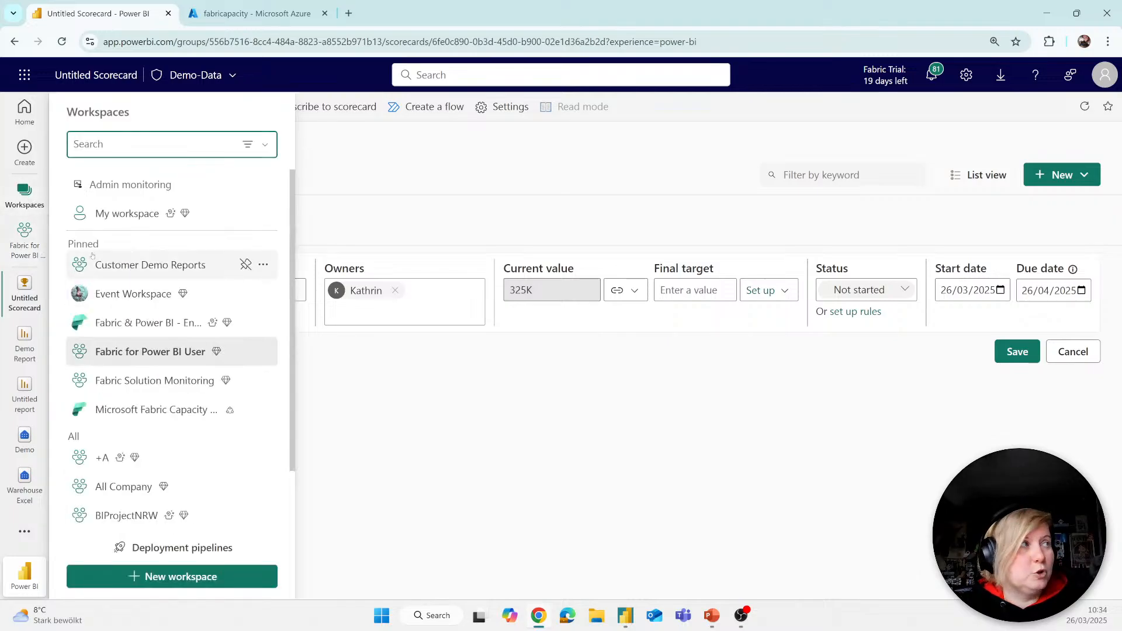
pyautogui.click(146, 352)
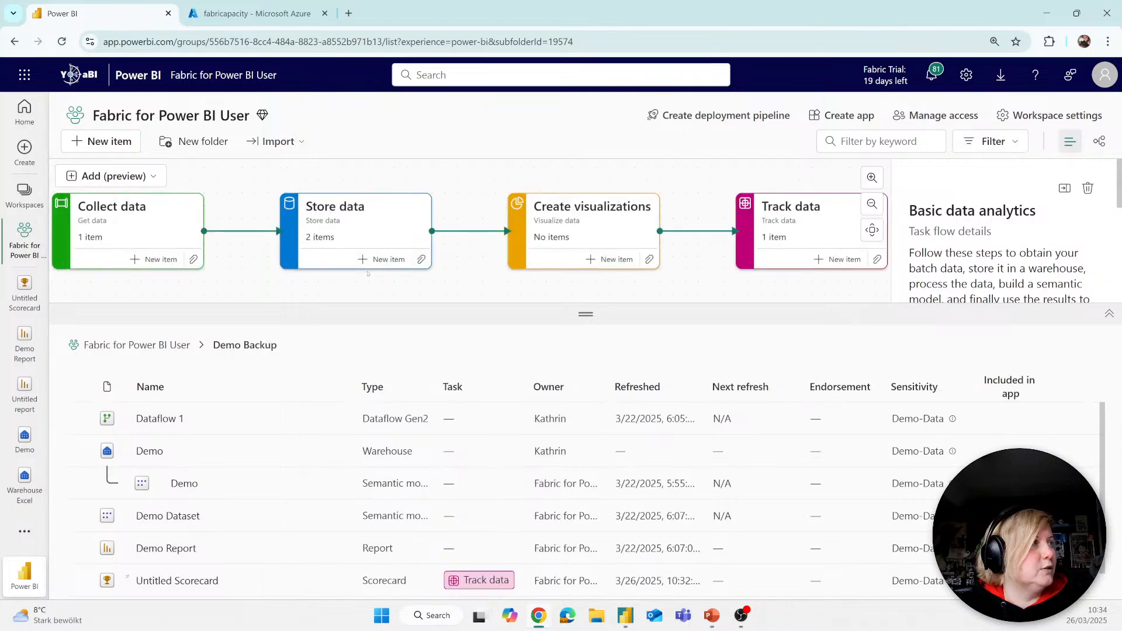
pyautogui.click(796, 233)
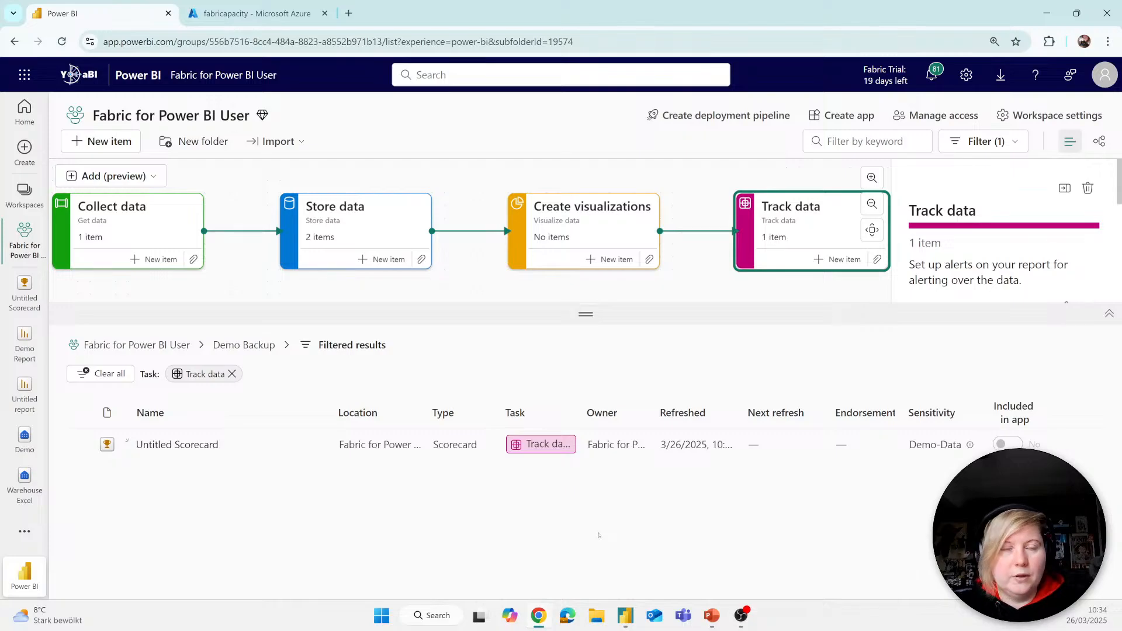
# Step: Switch to the PowerPoint slide show and advance to the Enabling Copilot in Fabric slide
pyautogui.moveTo(715, 620)
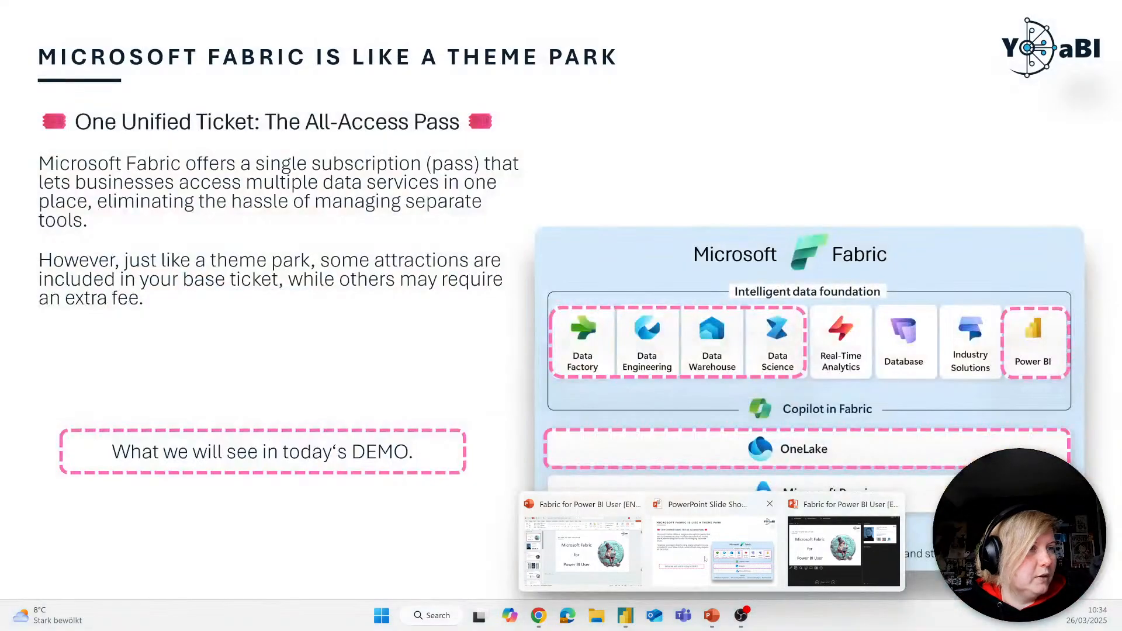
pyautogui.click(704, 552)
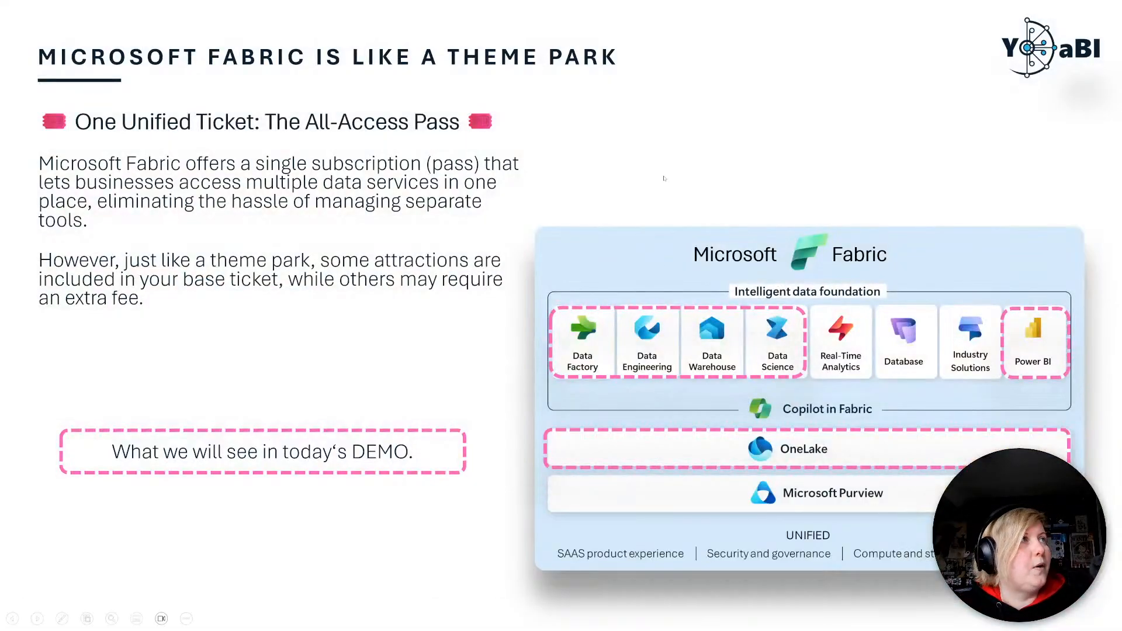
pyautogui.press('Right')
pyautogui.press('Right')
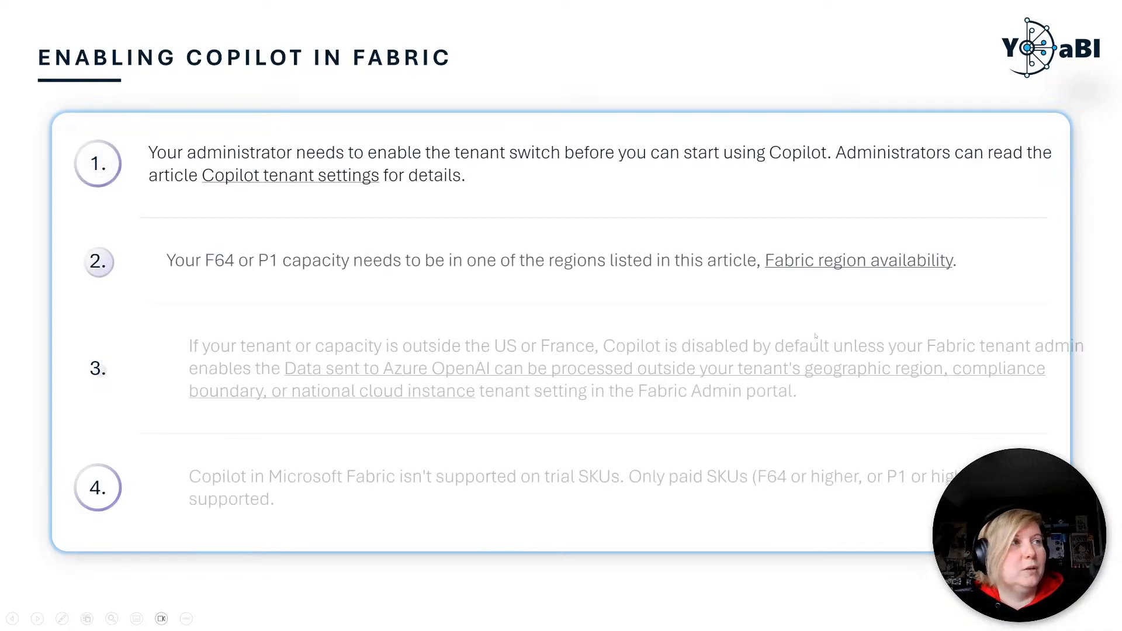